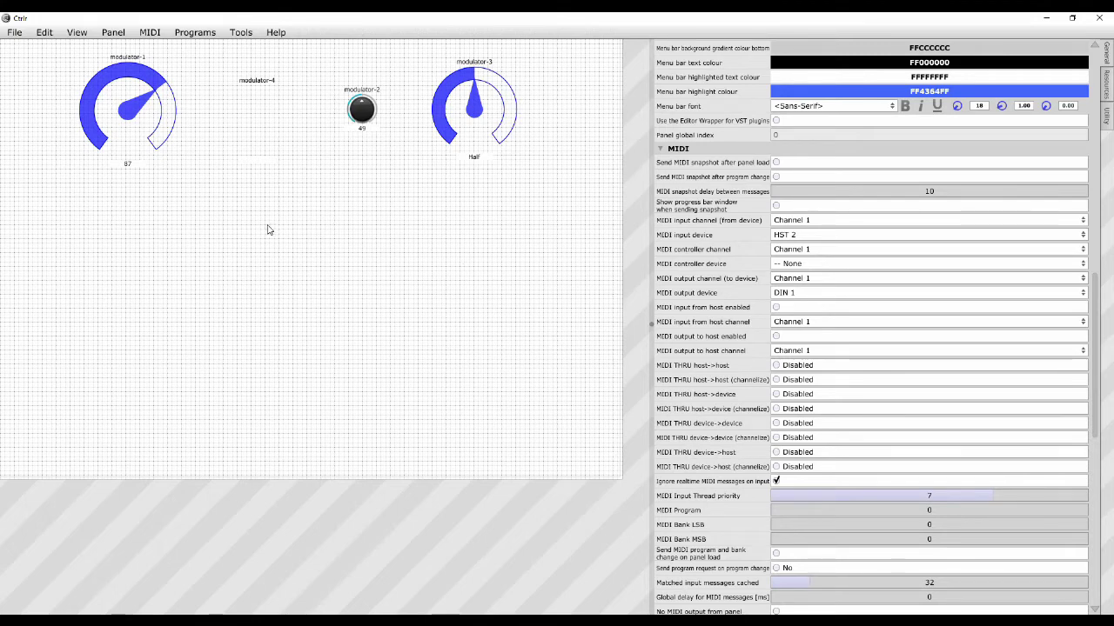
# Add a uiToggleButton, modulator-5, and drag it up-left to 416 240, below the first knob.
pyautogui.rightClick(314, 226)
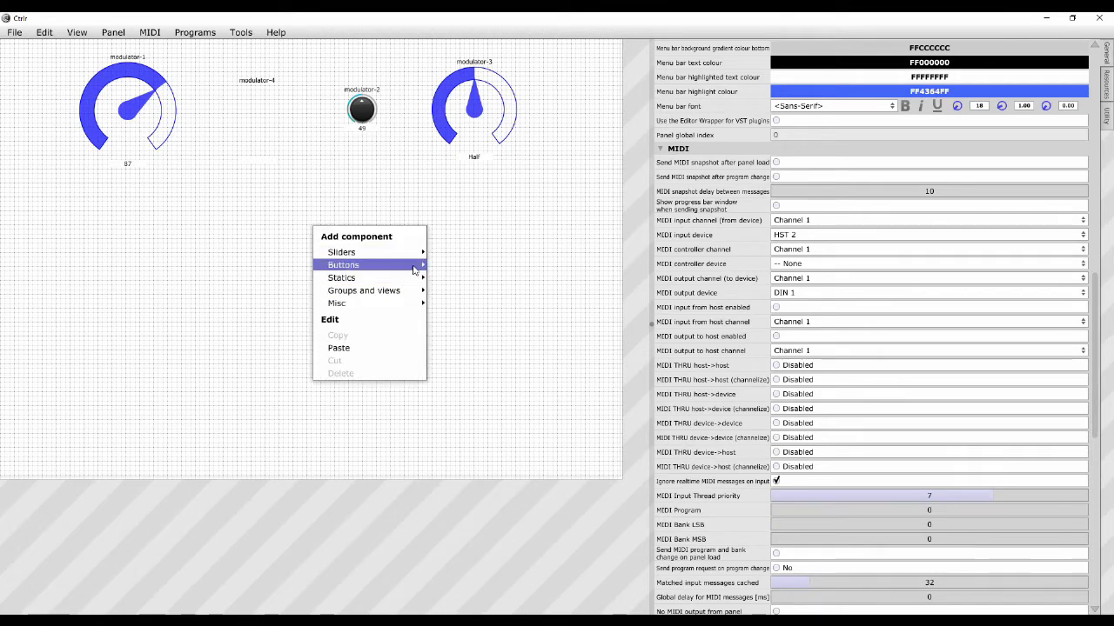
pyautogui.moveTo(418, 253)
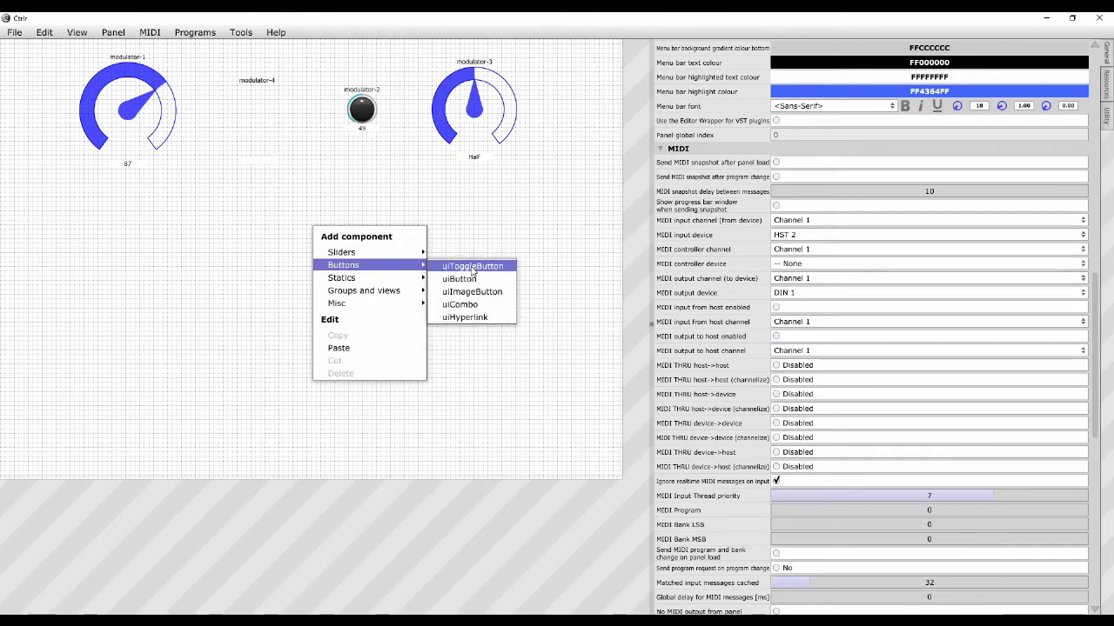
pyautogui.click(473, 266)
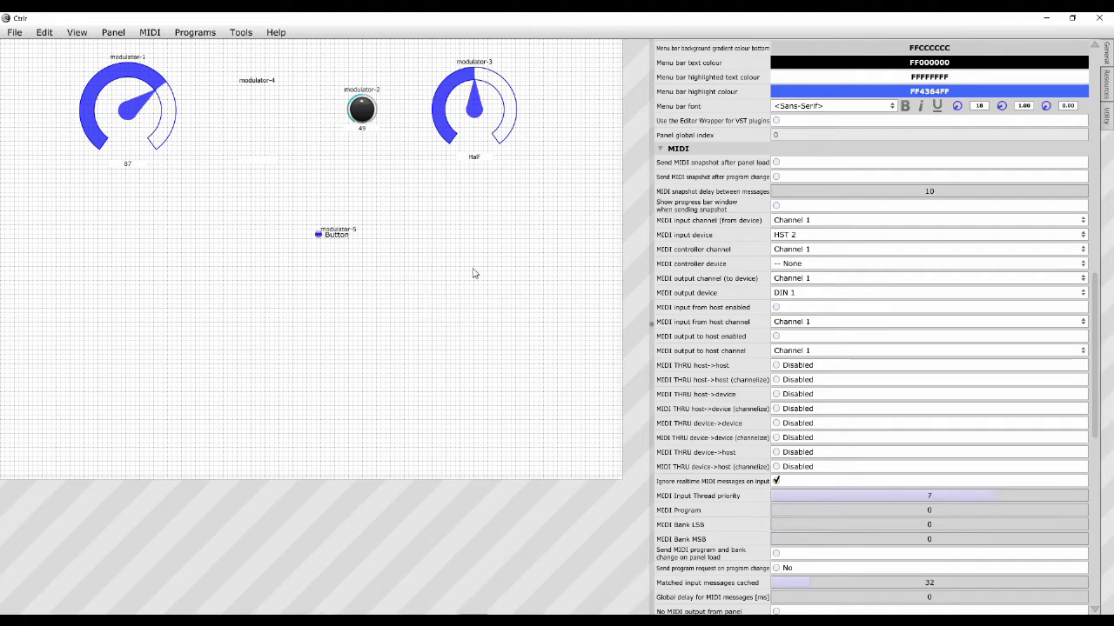
pyautogui.click(320, 239)
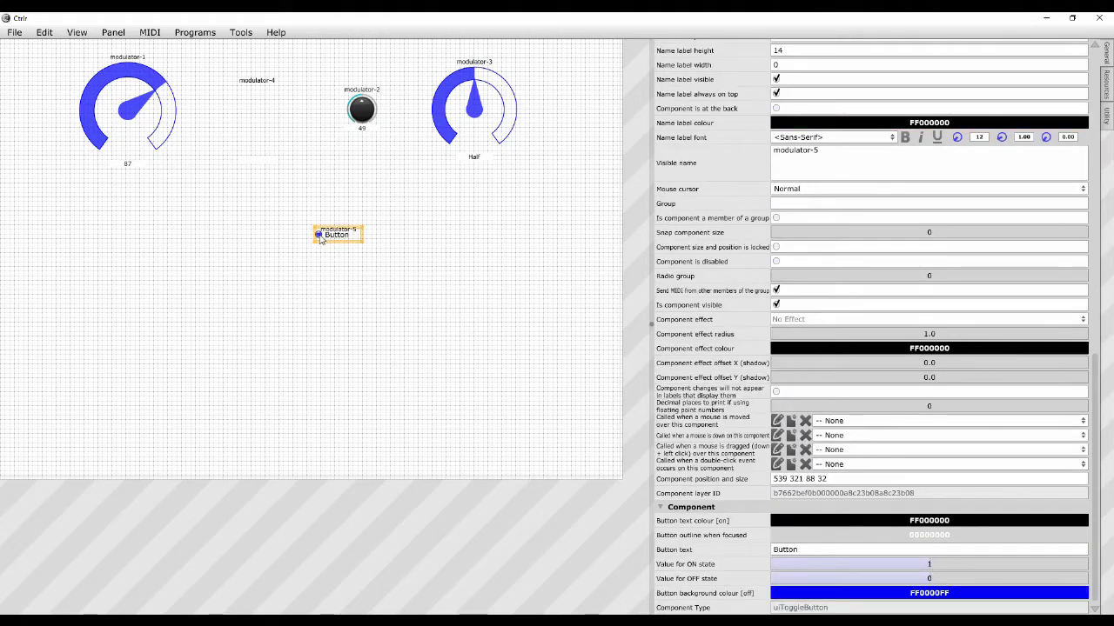
pyautogui.moveTo(320, 240); pyautogui.dragTo(321, 241)
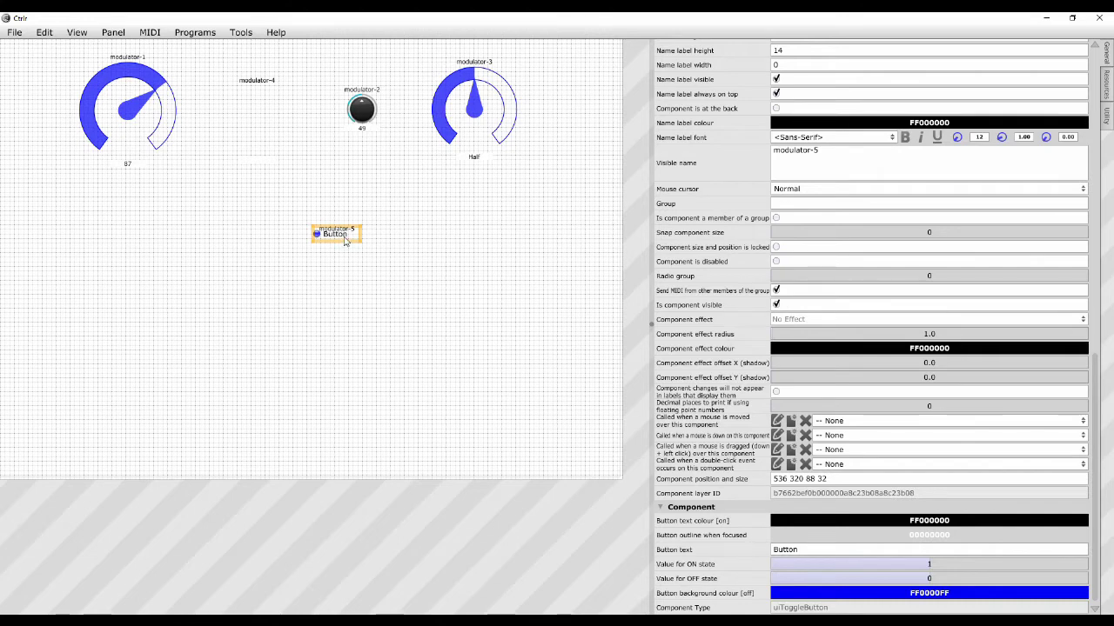
pyautogui.moveTo(343, 241); pyautogui.dragTo(272, 195)
# Add a uiButton, modulator-6, near the middle of the panel and select it.
pyautogui.rightClick(347, 263)
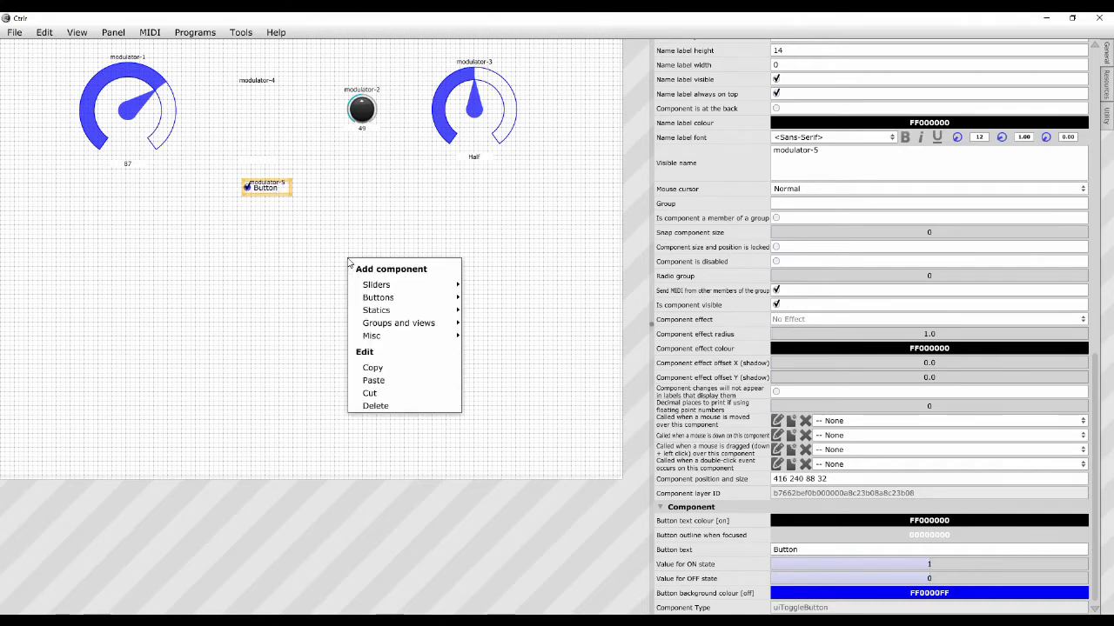
pyautogui.moveTo(454, 298)
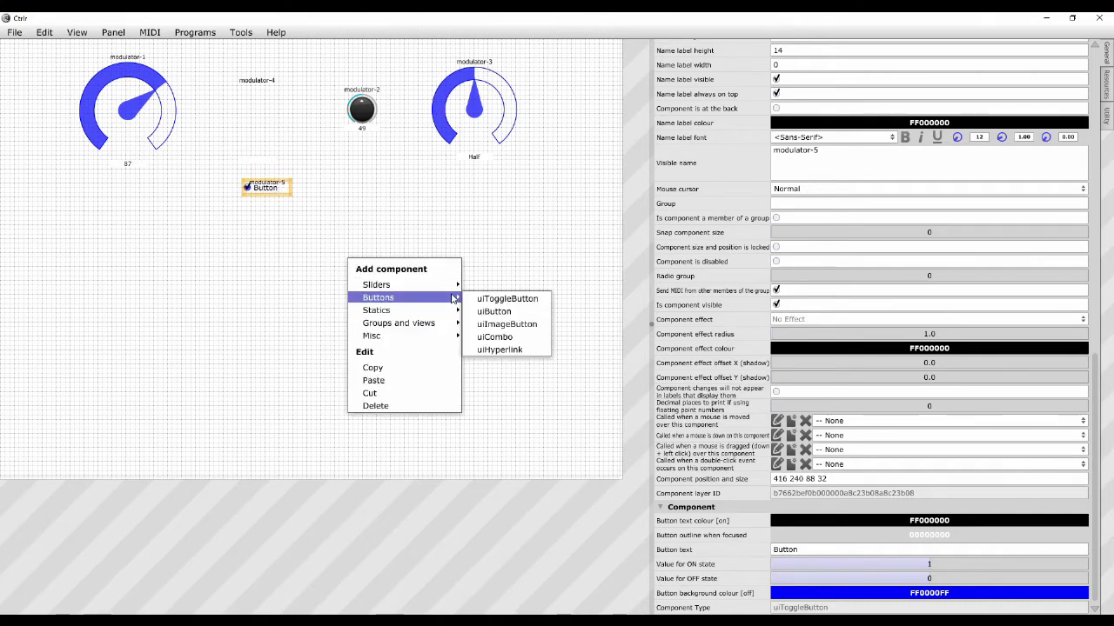
pyautogui.click(504, 313)
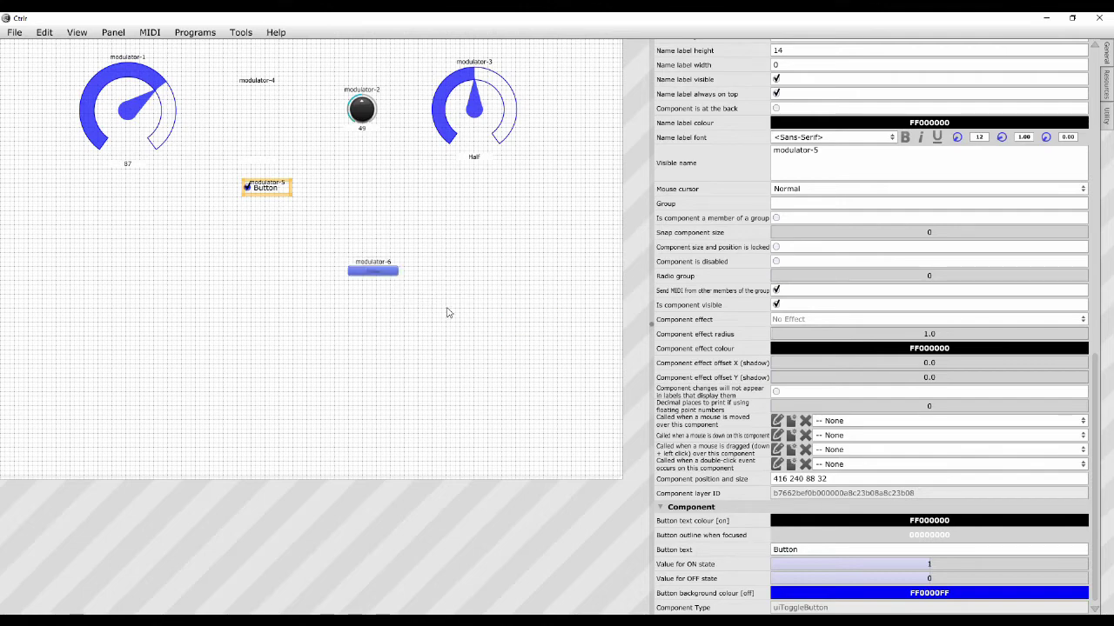
pyautogui.click(376, 276)
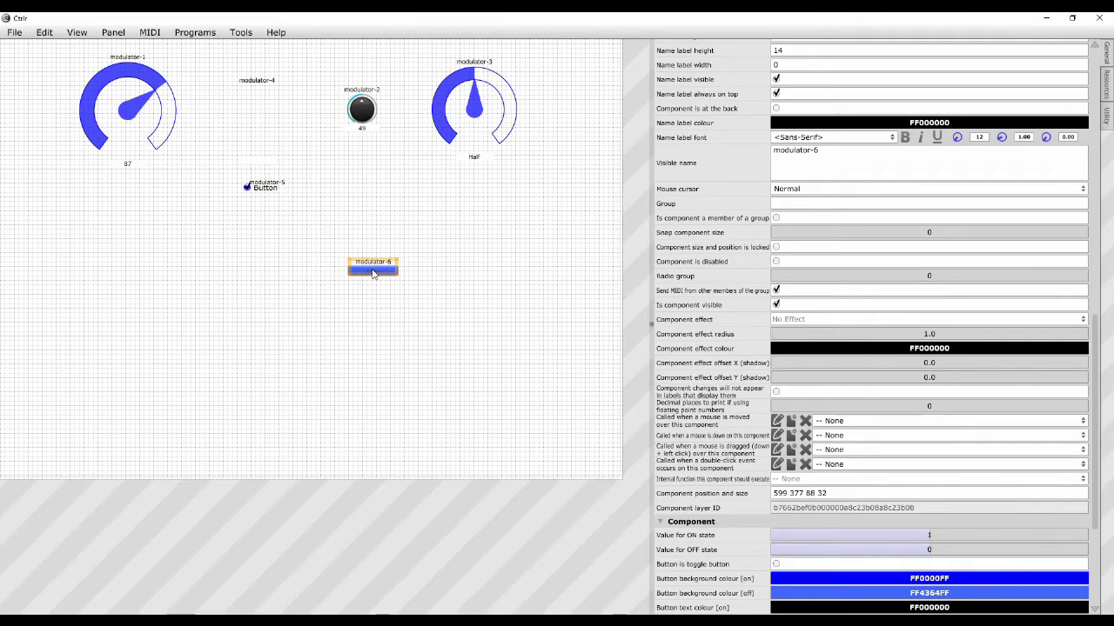
pyautogui.moveTo(373, 273); pyautogui.dragTo(375, 276)
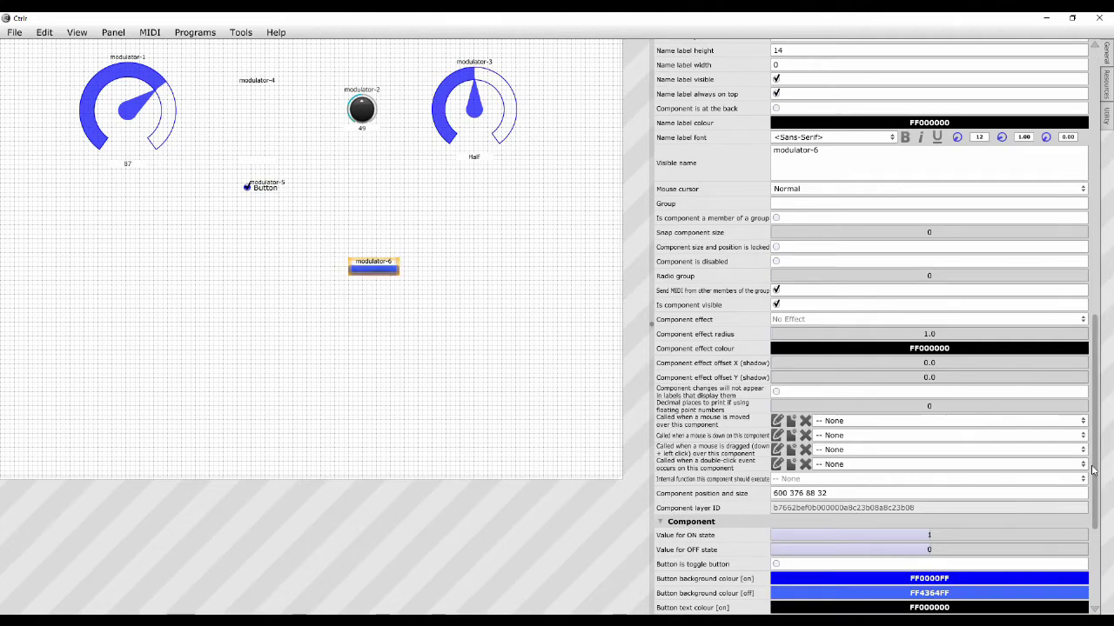
# Scroll modulator-6's properties to Button values and place the caret in its text.
pyautogui.scroll(-4, 1085, 575)
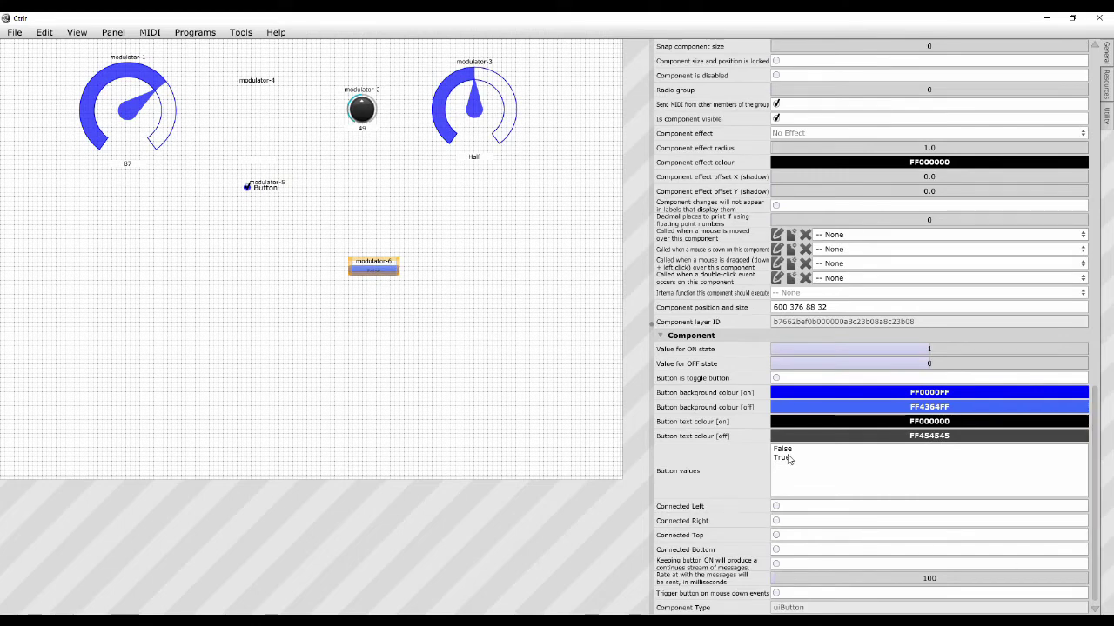
pyautogui.click(800, 470)
pyautogui.click(796, 458)
pyautogui.click(794, 459)
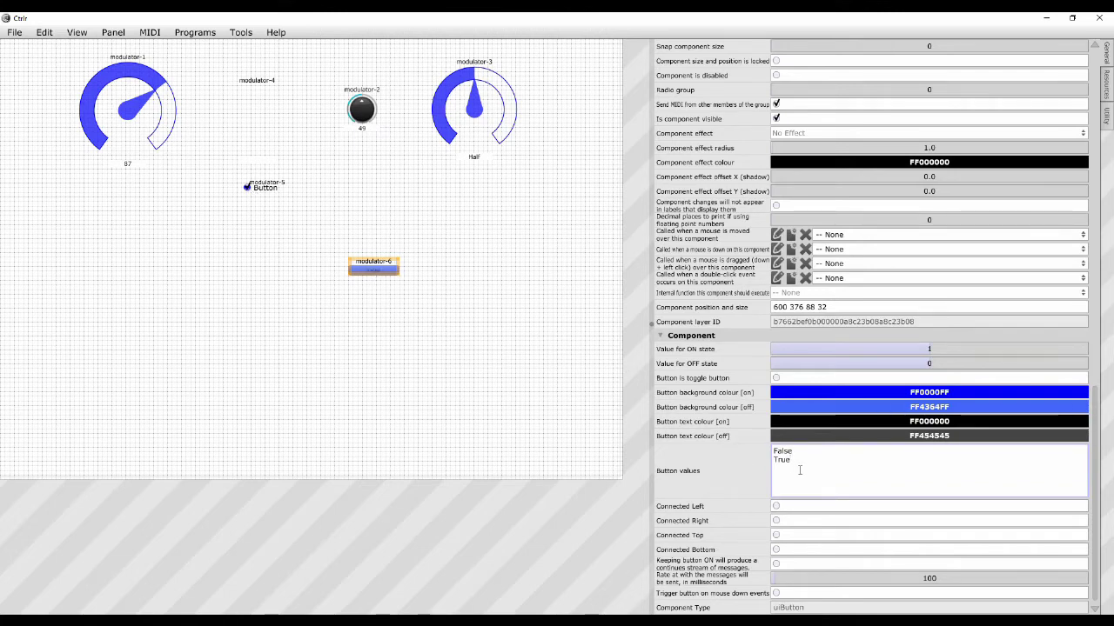
# Replace modulator-6's Button values False/True with OFF and ON.
pyautogui.moveTo(791, 462); pyautogui.dragTo(764, 451)
pyautogui.write('OFF')
pyautogui.press('Return')
pyautogui.write('ON')
pyautogui.click(757, 473)
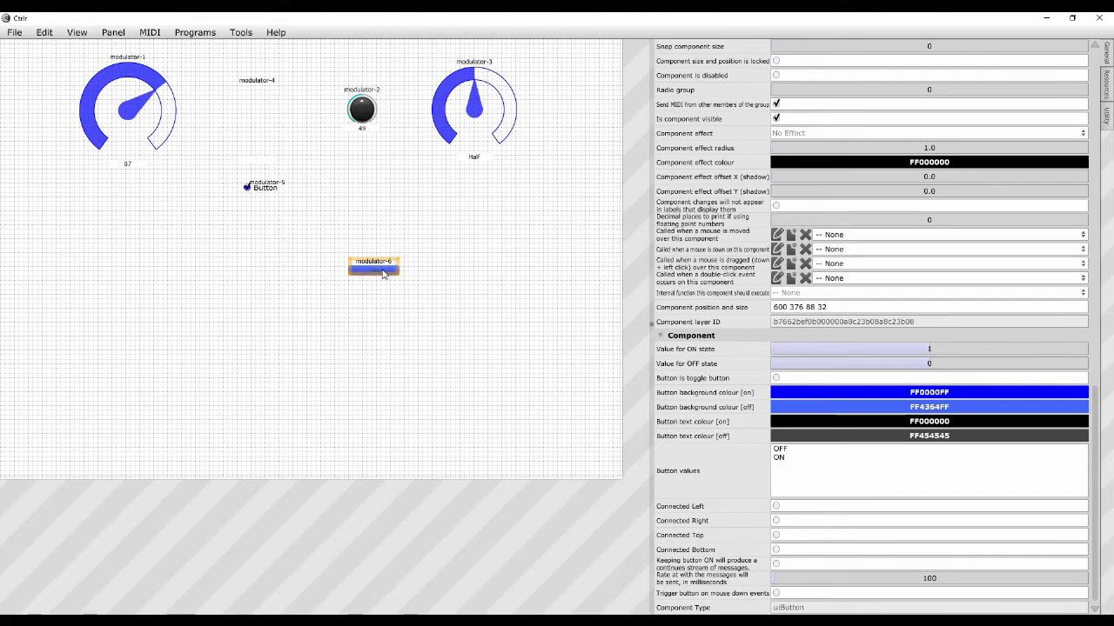
# Resize modulator-6 to 142 × 56 and move it to 552 200 beside modulator-5.
pyautogui.moveTo(394, 274); pyautogui.dragTo(437, 315)
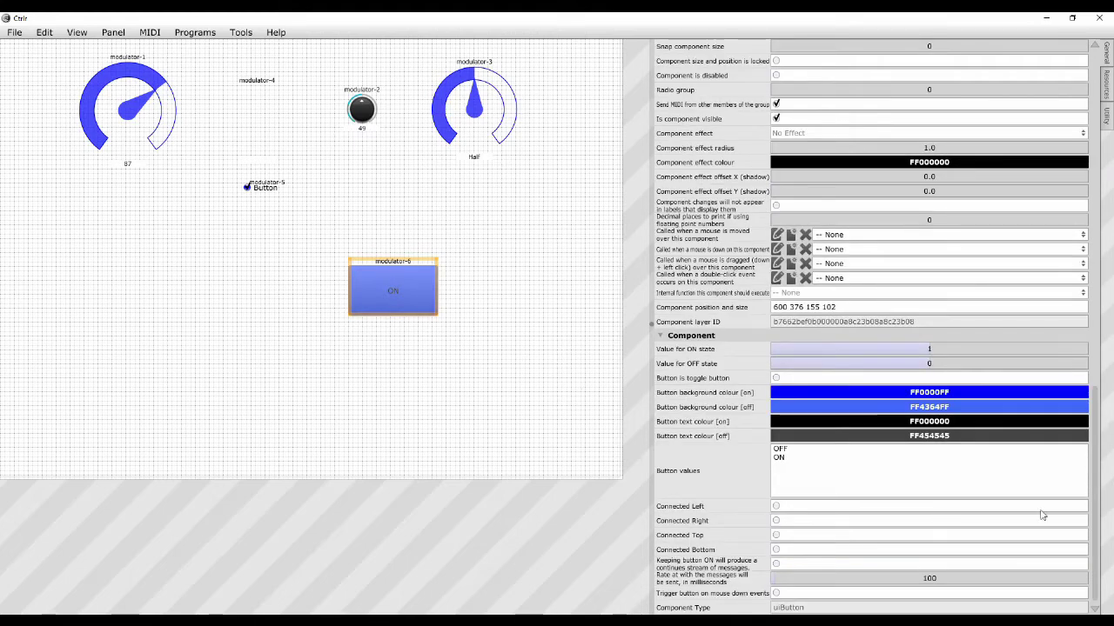
pyautogui.moveTo(396, 288); pyautogui.dragTo(447, 241)
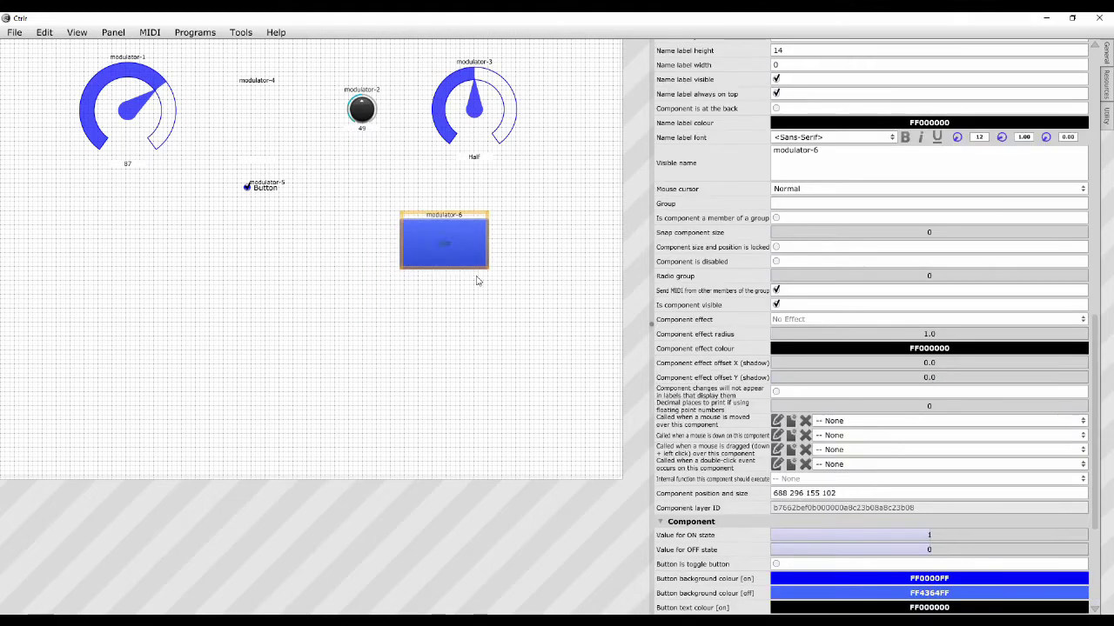
pyautogui.scroll(-5, 1094, 467)
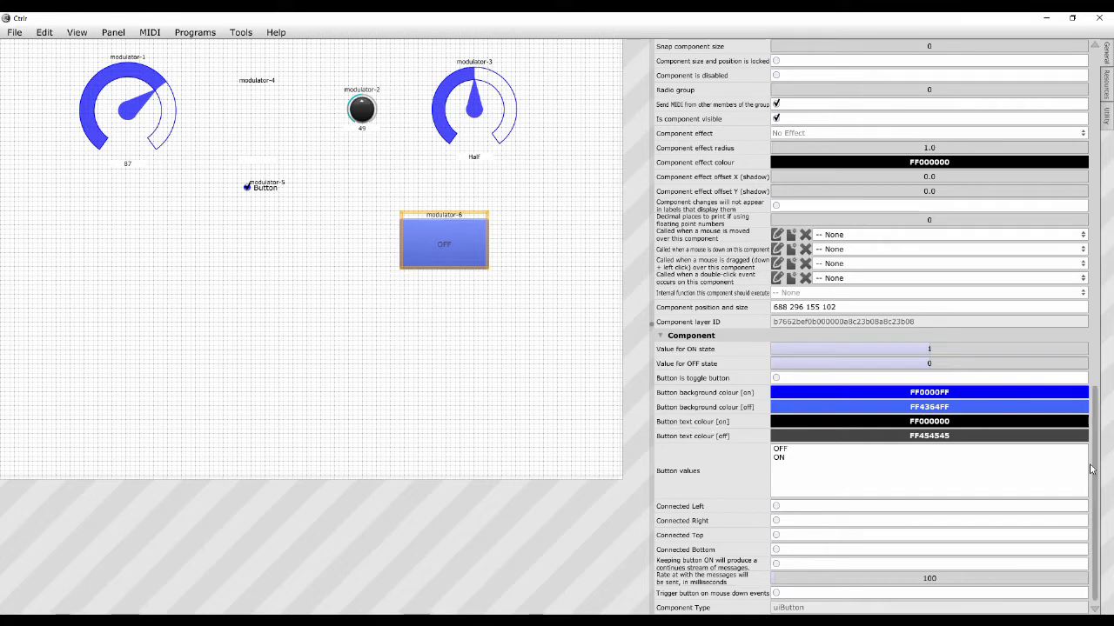
pyautogui.moveTo(1094, 475)
pyautogui.mouseDown()
pyautogui.moveTo(1098, 167)
pyautogui.moveTo(1095, 453)
pyautogui.mouseUp()
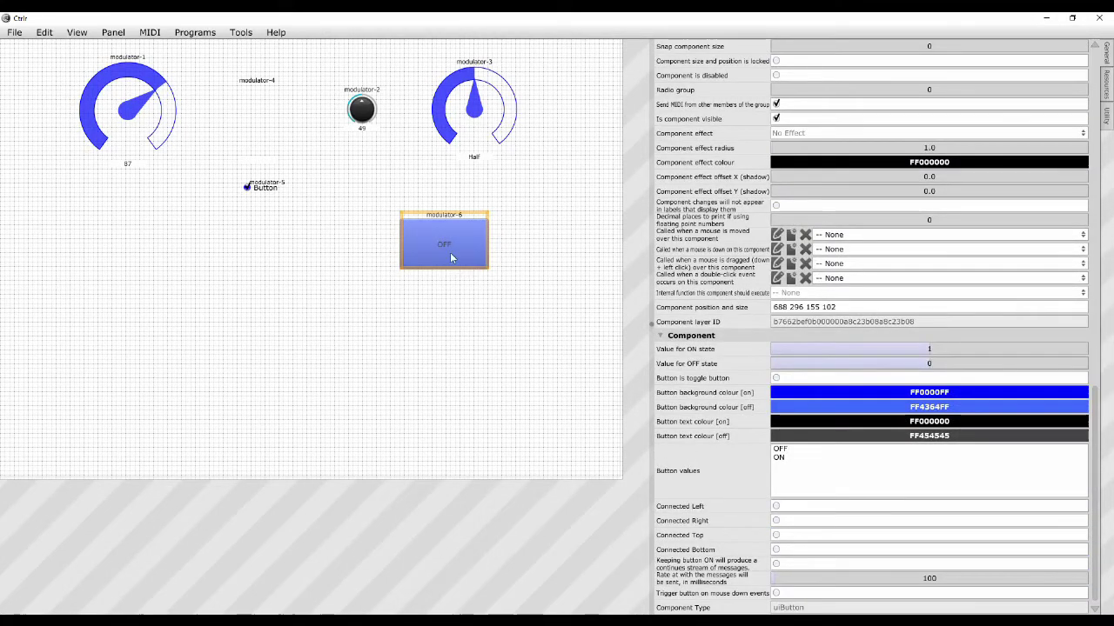
pyautogui.moveTo(450, 253); pyautogui.dragTo(400, 188)
# Add a uiImageButton, modulator-7, and drag it up-right beside modulator-6.
pyautogui.rightClick(398, 237)
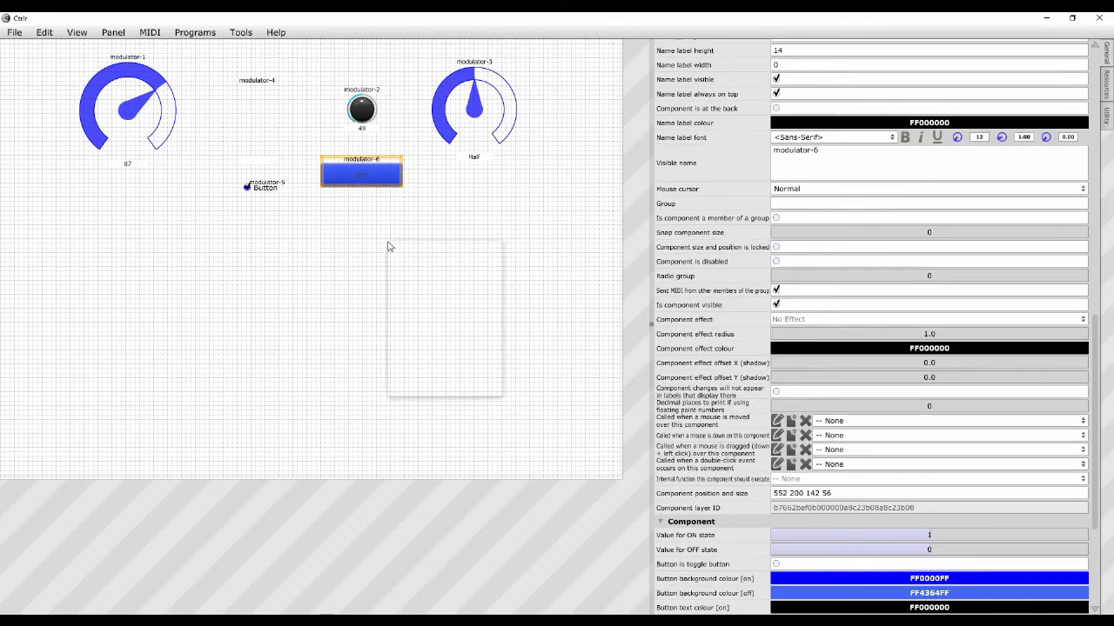
pyautogui.moveTo(487, 280)
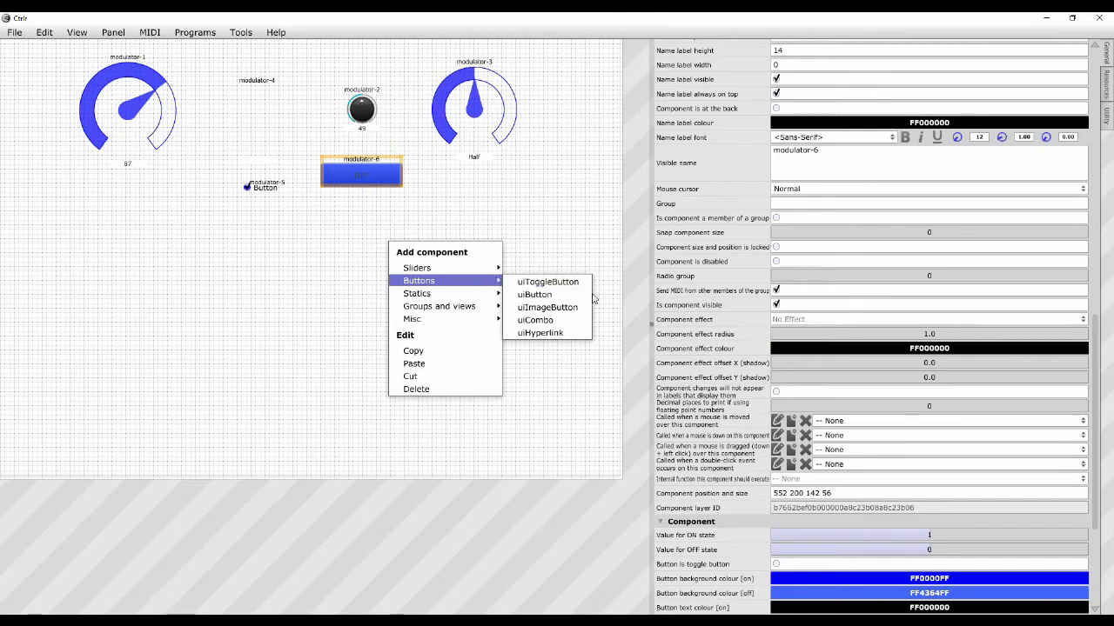
pyautogui.click(547, 307)
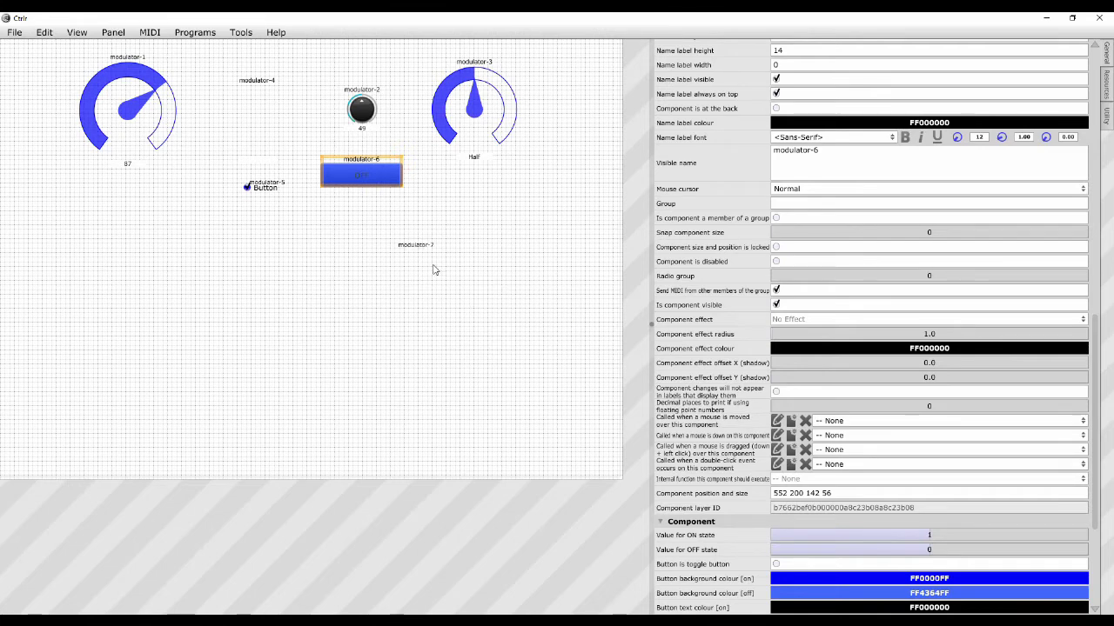
pyautogui.moveTo(425, 257); pyautogui.dragTo(534, 231)
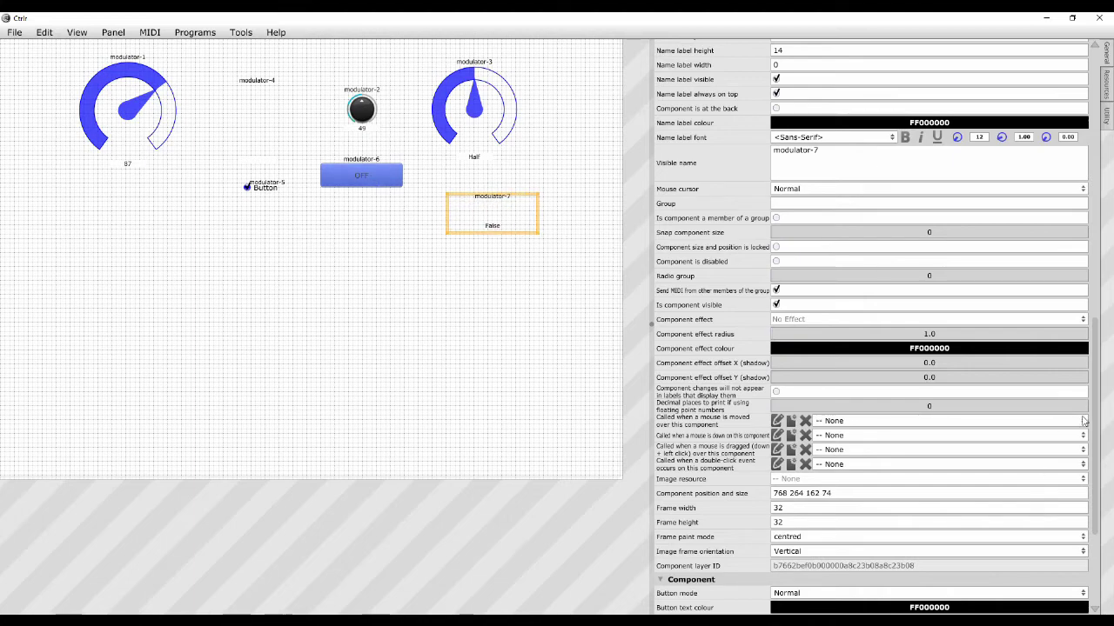
# Click modulator-7 to toggle its value to True.
pyautogui.moveTo(1094, 409); pyautogui.dragTo(1094, 474)
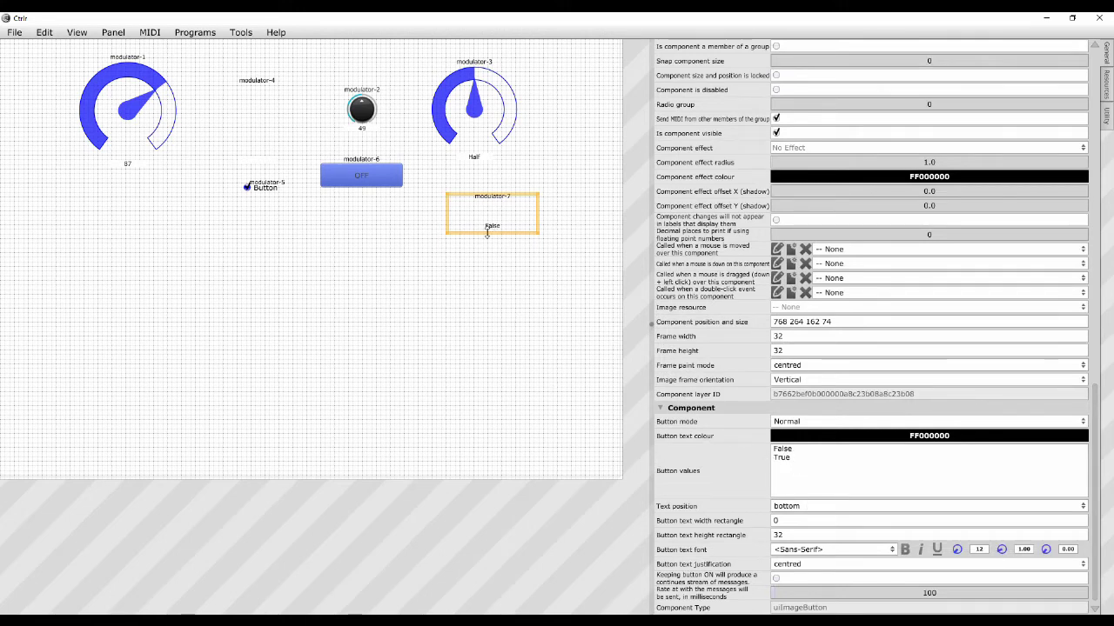
pyautogui.click(362, 179)
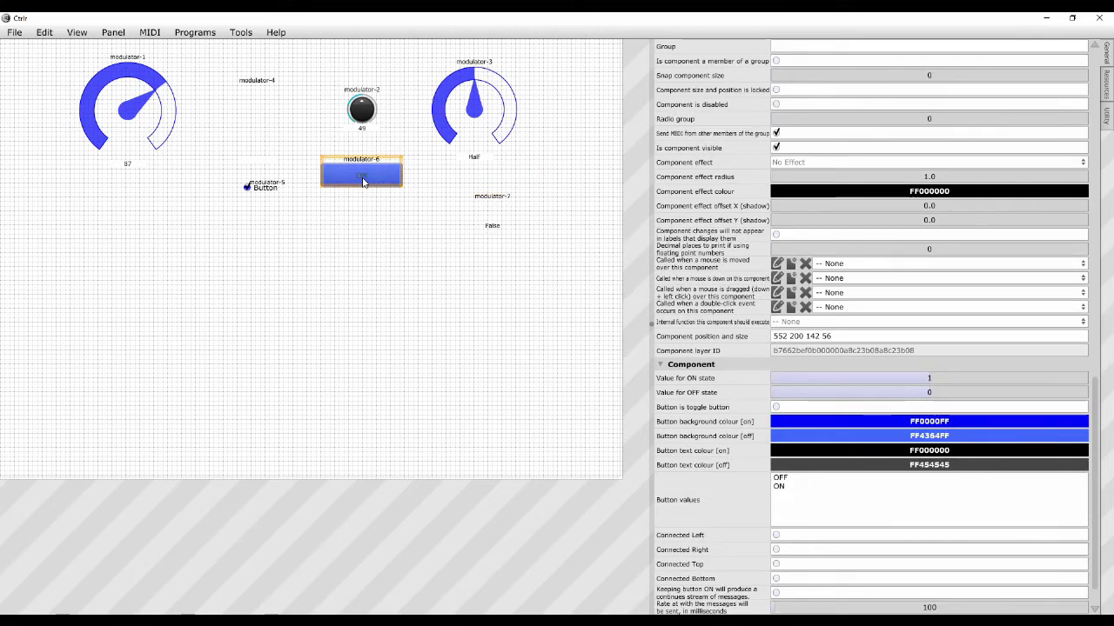
pyautogui.click(489, 209)
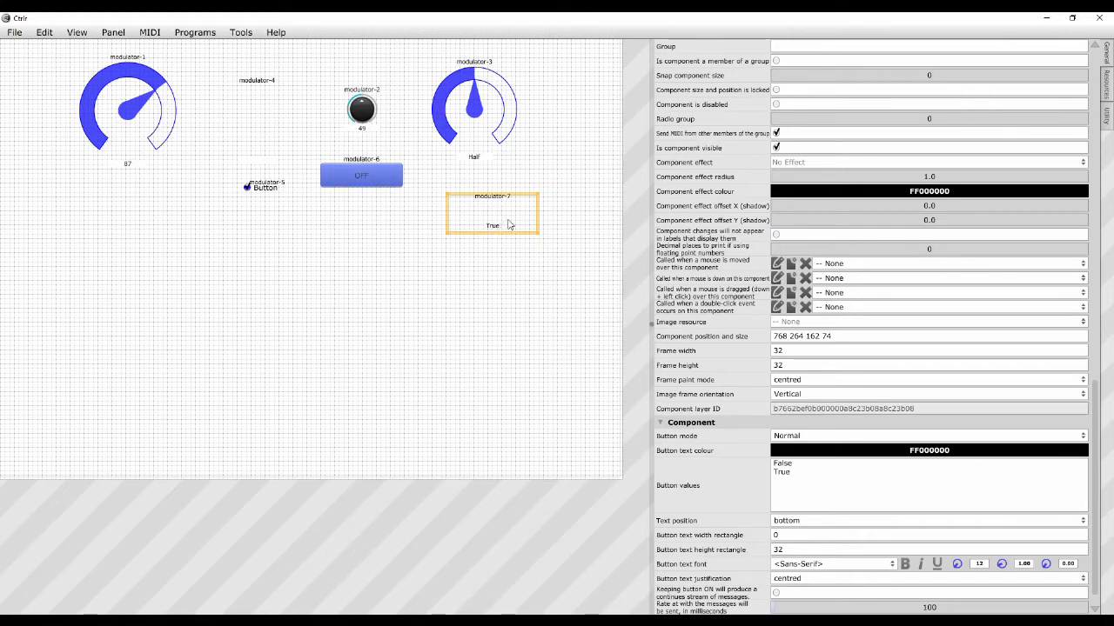
pyautogui.click(503, 224)
pyautogui.rightClick(380, 265)
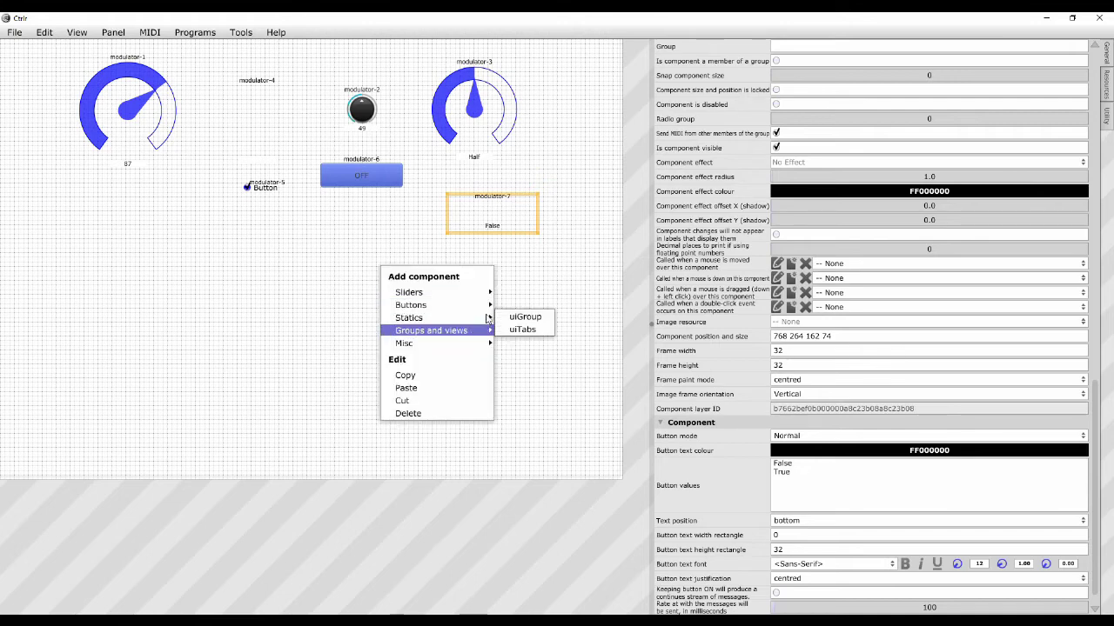
pyautogui.moveTo(483, 305)
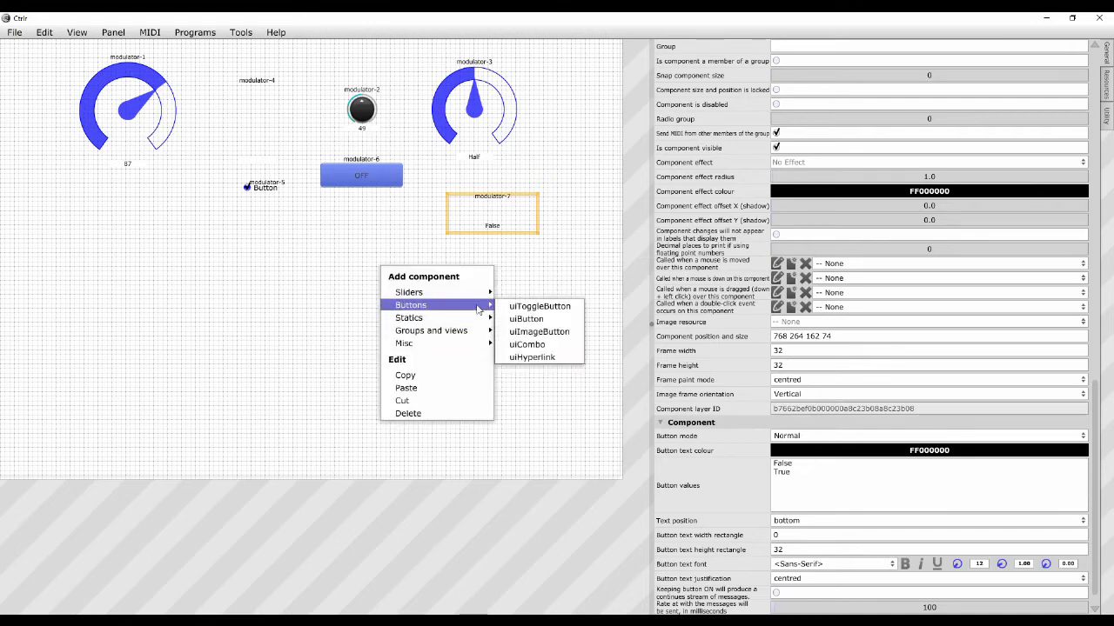
pyautogui.click(533, 348)
pyautogui.click(414, 275)
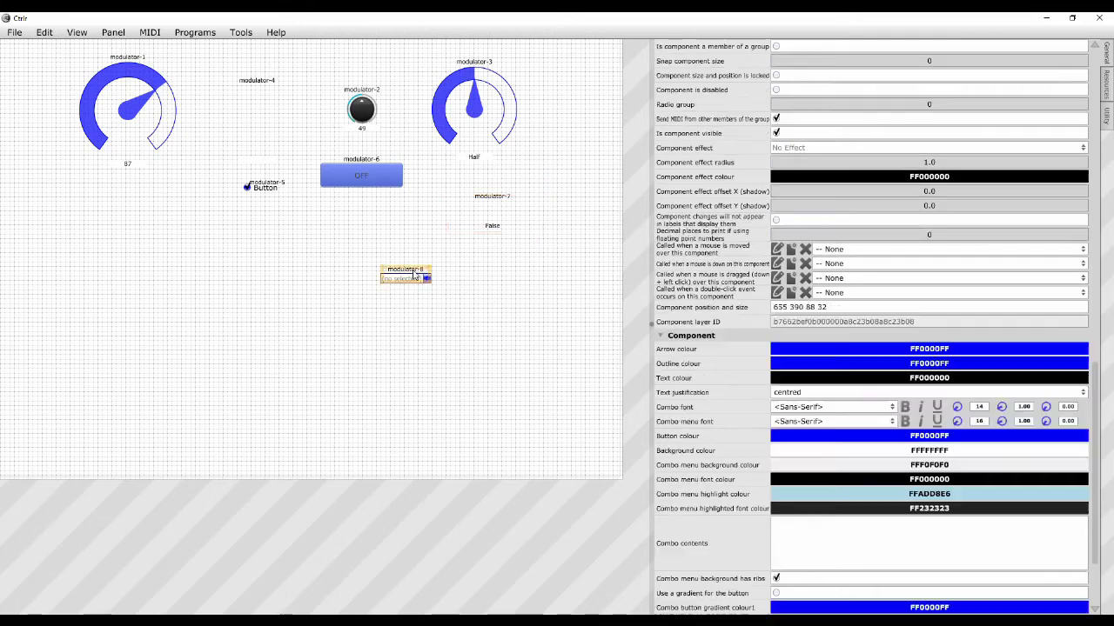
pyautogui.moveTo(414, 275); pyautogui.dragTo(378, 250)
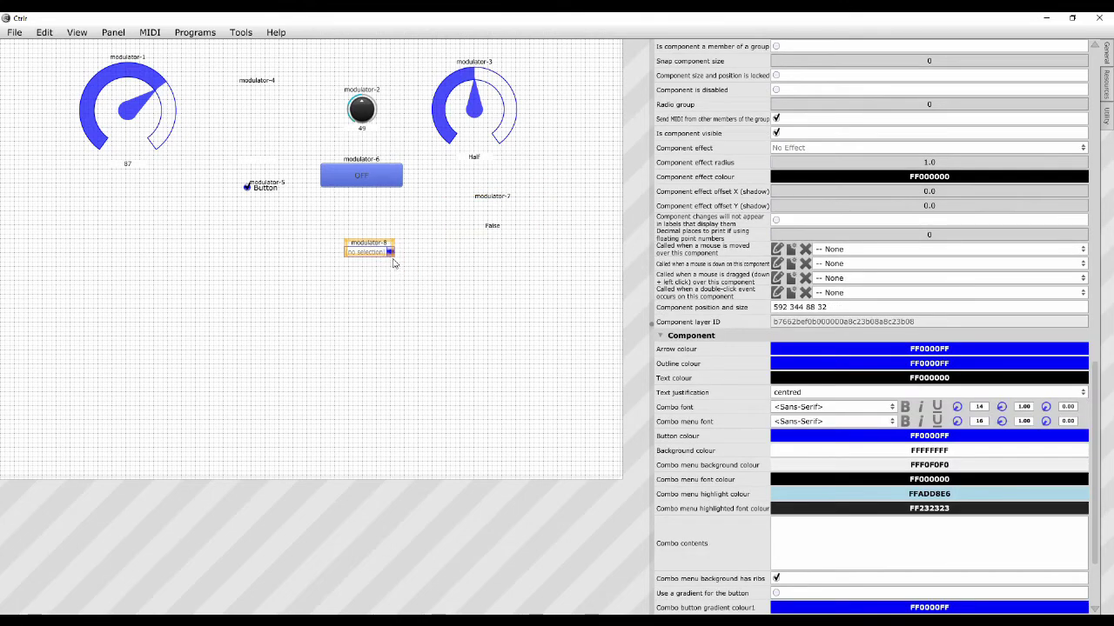
pyautogui.moveTo(394, 258); pyautogui.dragTo(476, 284)
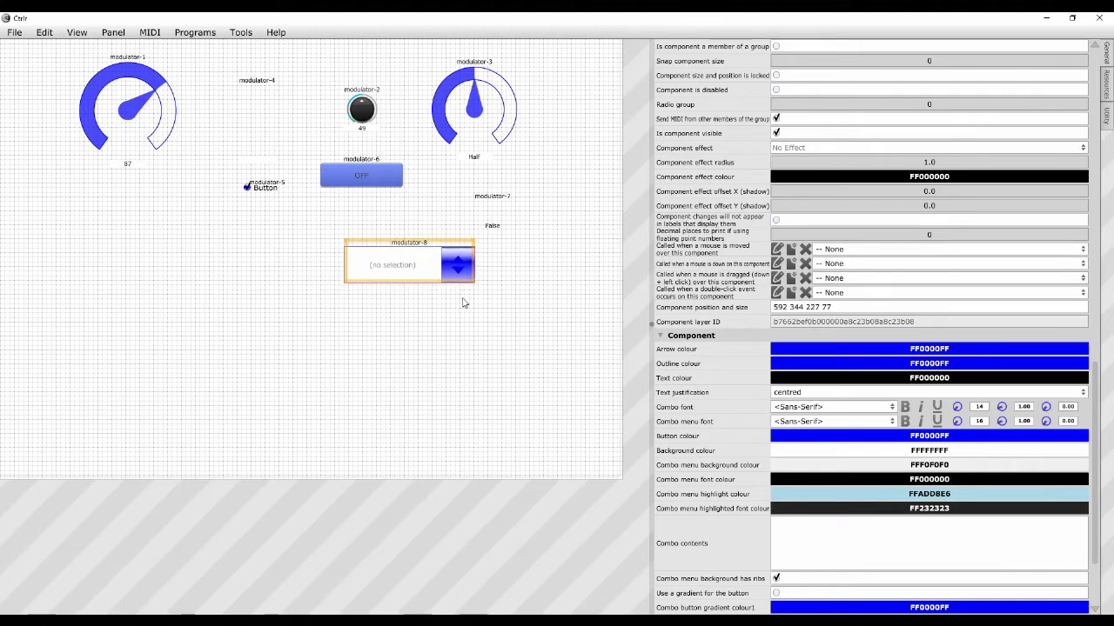
pyautogui.click(399, 272)
pyautogui.click(458, 271)
pyautogui.moveTo(1098, 449); pyautogui.dragTo(1089, 527)
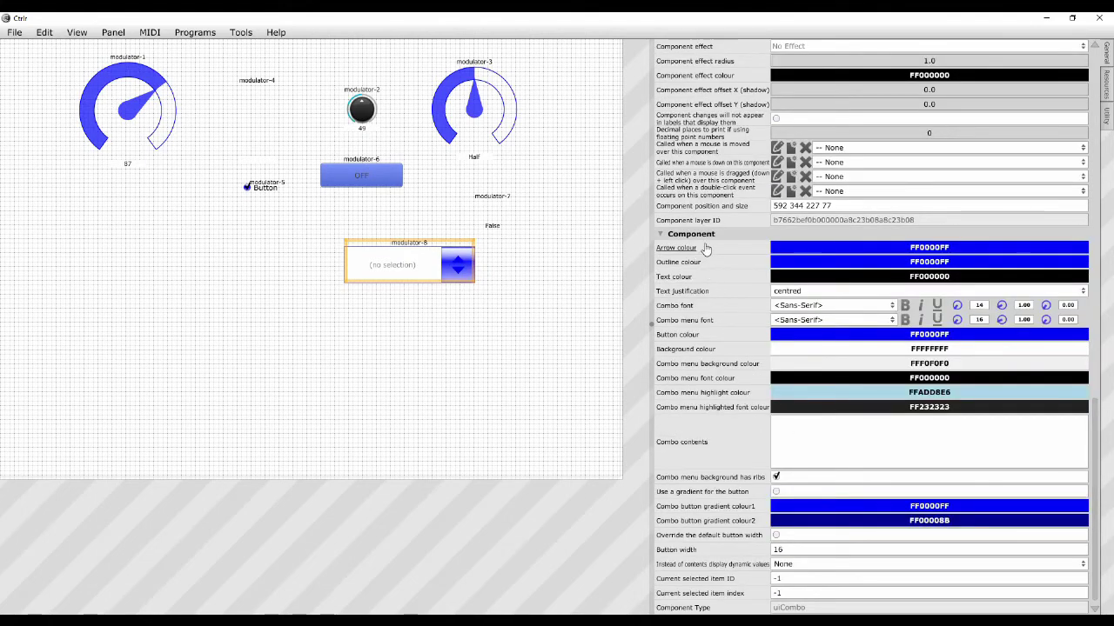
pyautogui.click(786, 430)
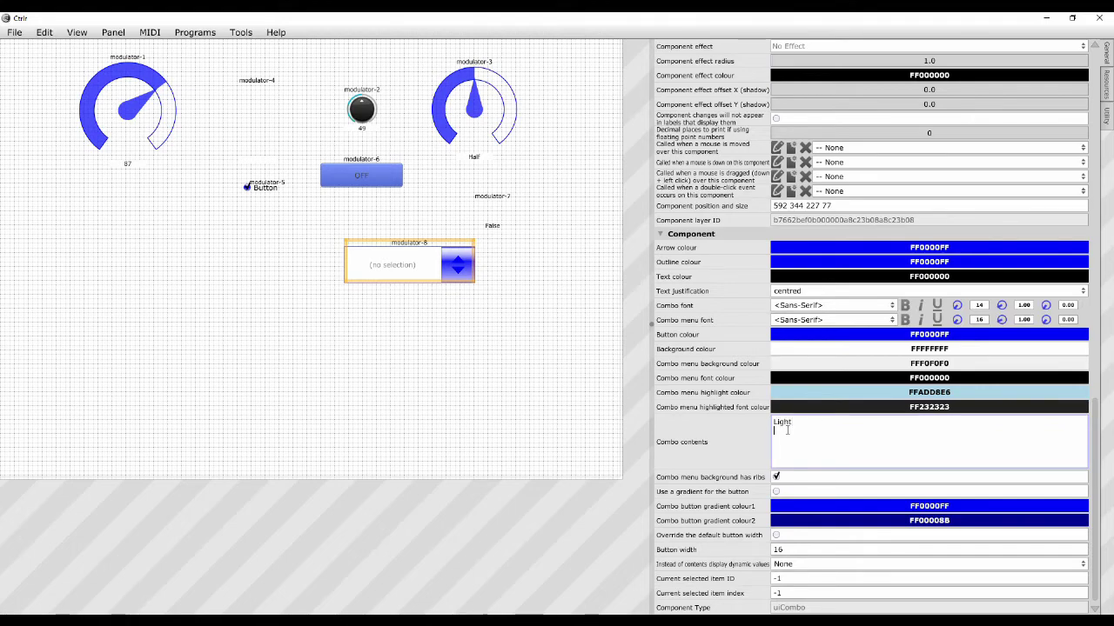
# Finish entering Light, Dark, Half, Up and Down as modulator-8's Combo contents.
pyautogui.write('Dar')
pyautogui.write('p')
pyautogui.click(743, 451)
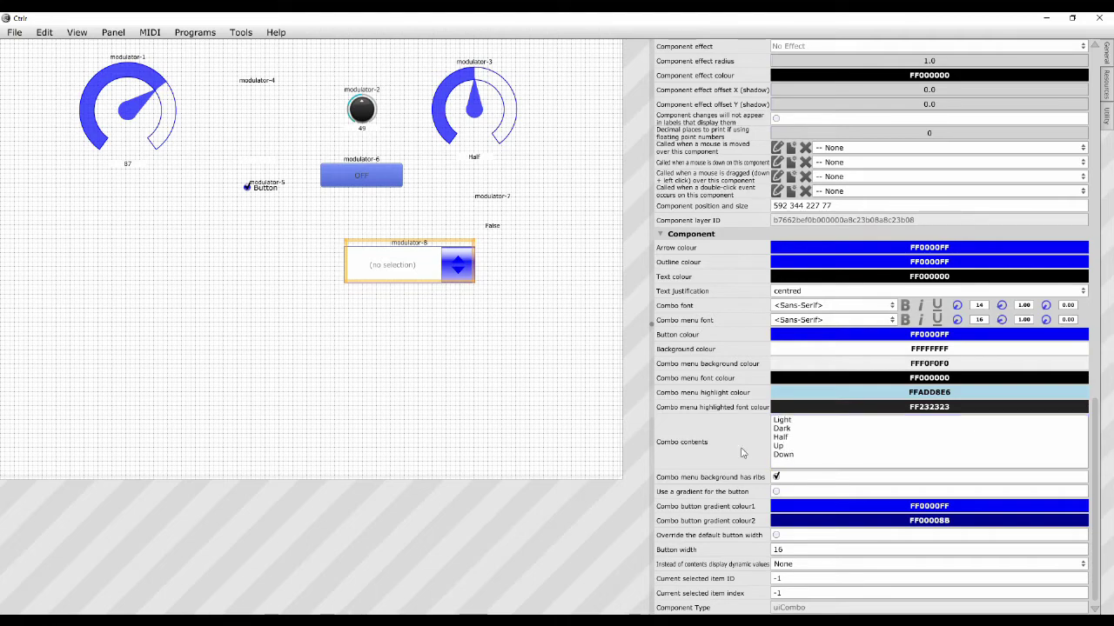
# Test the modulator-8 dropdown by picking Half, then Up, then Light.
pyautogui.click(458, 268)
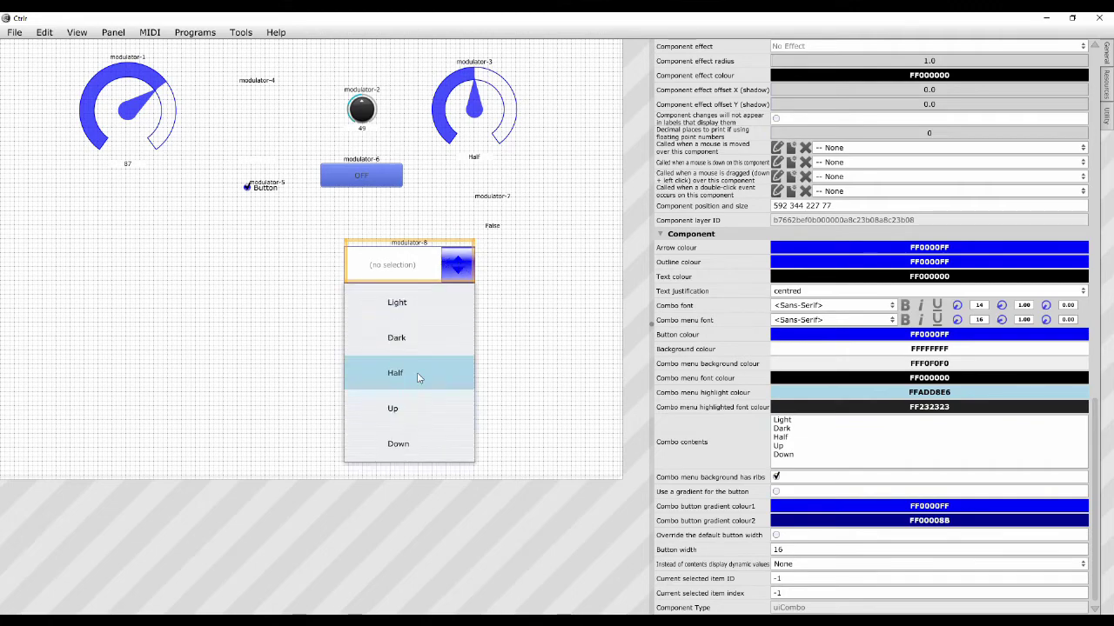
pyautogui.click(417, 373)
pyautogui.click(452, 266)
pyautogui.click(425, 418)
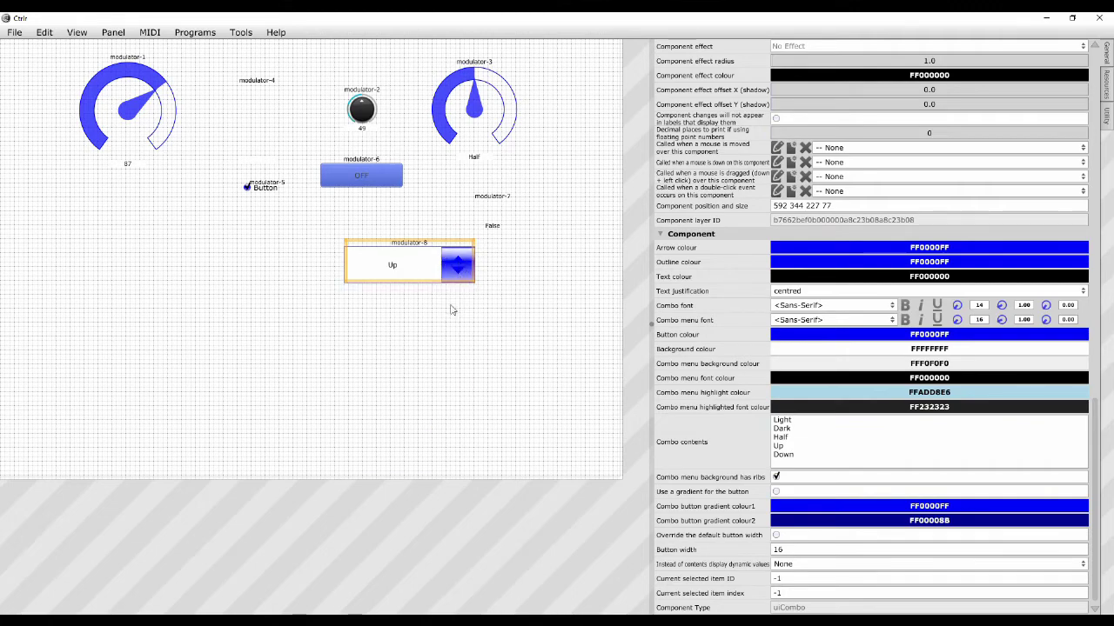
pyautogui.click(459, 275)
pyautogui.click(440, 317)
# Dismiss the add-component menu and select the modulator-8 combo, leaving it on Light.
pyautogui.rightClick(287, 315)
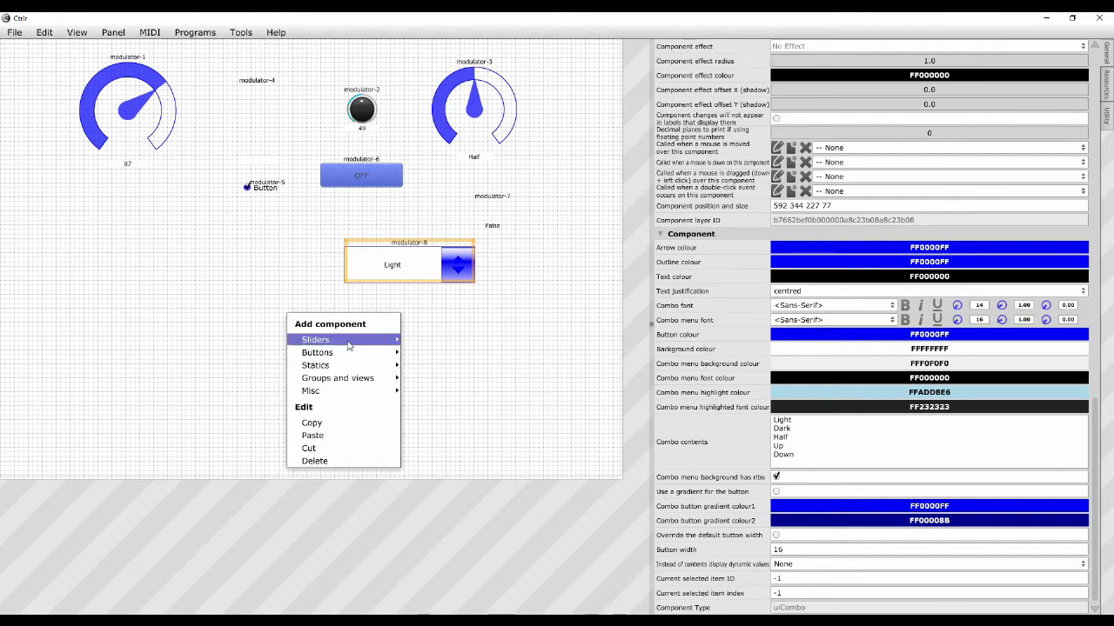
pyautogui.moveTo(348, 341)
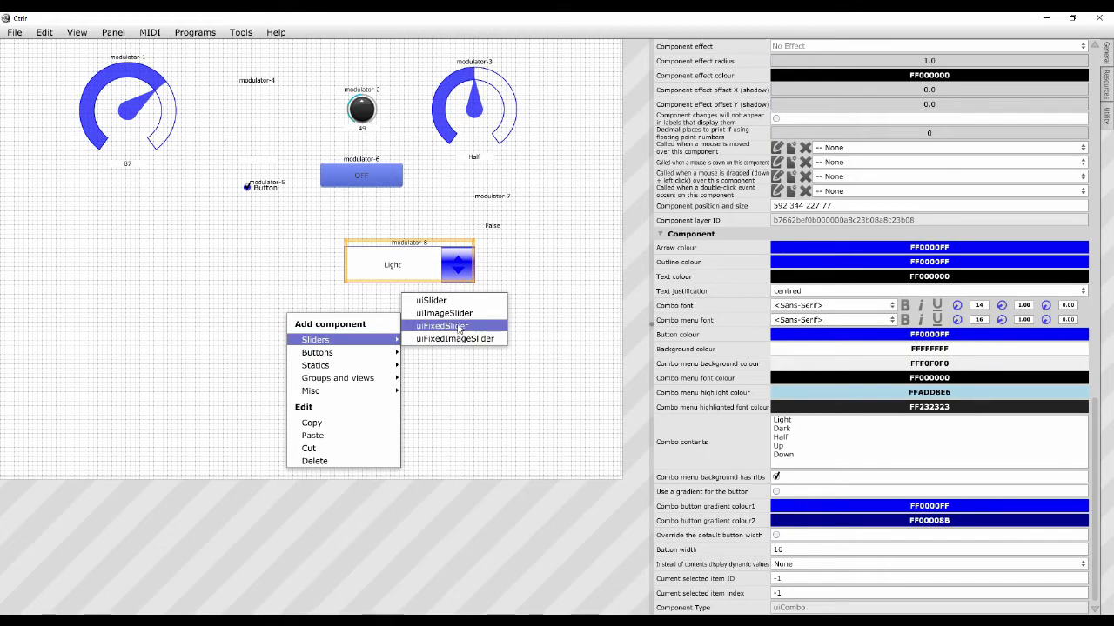
pyautogui.click(545, 262)
pyautogui.click(545, 263)
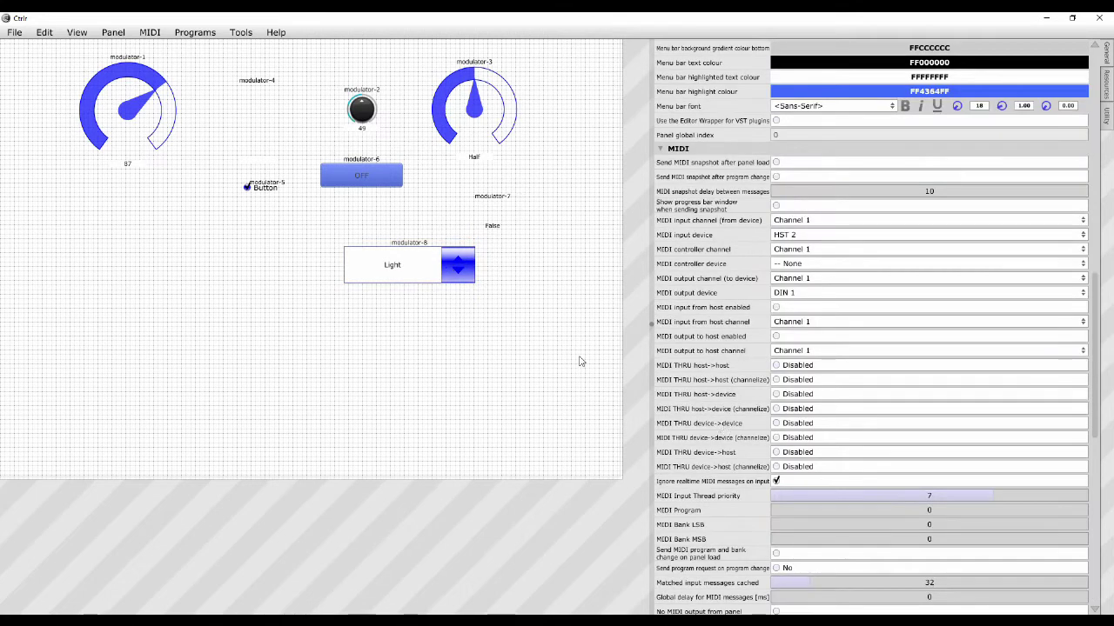
pyautogui.click(427, 270)
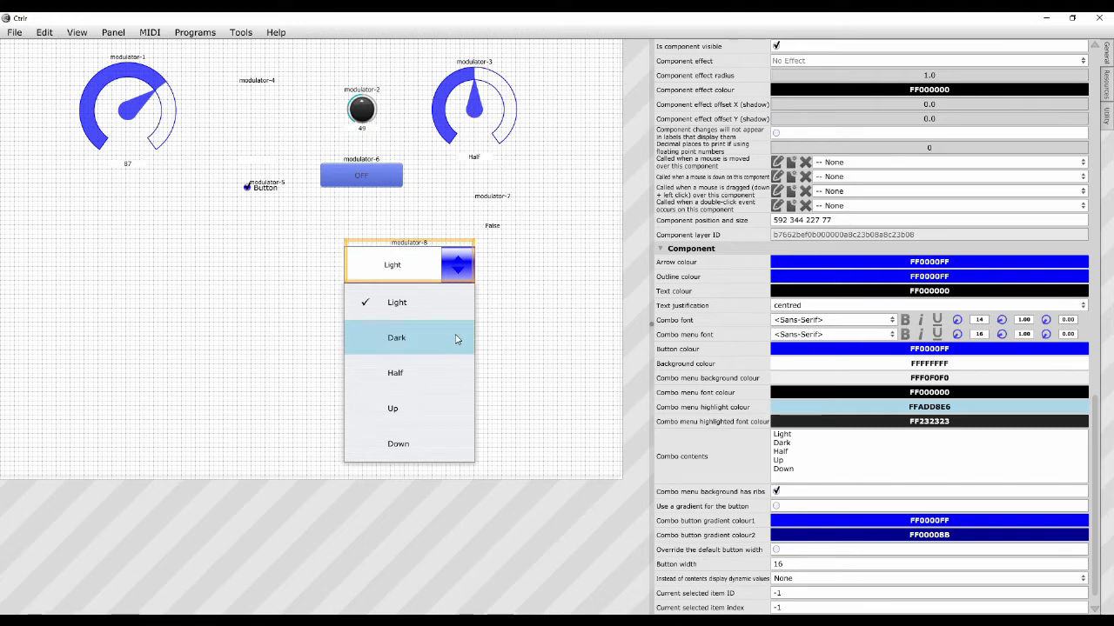
pyautogui.click(411, 277)
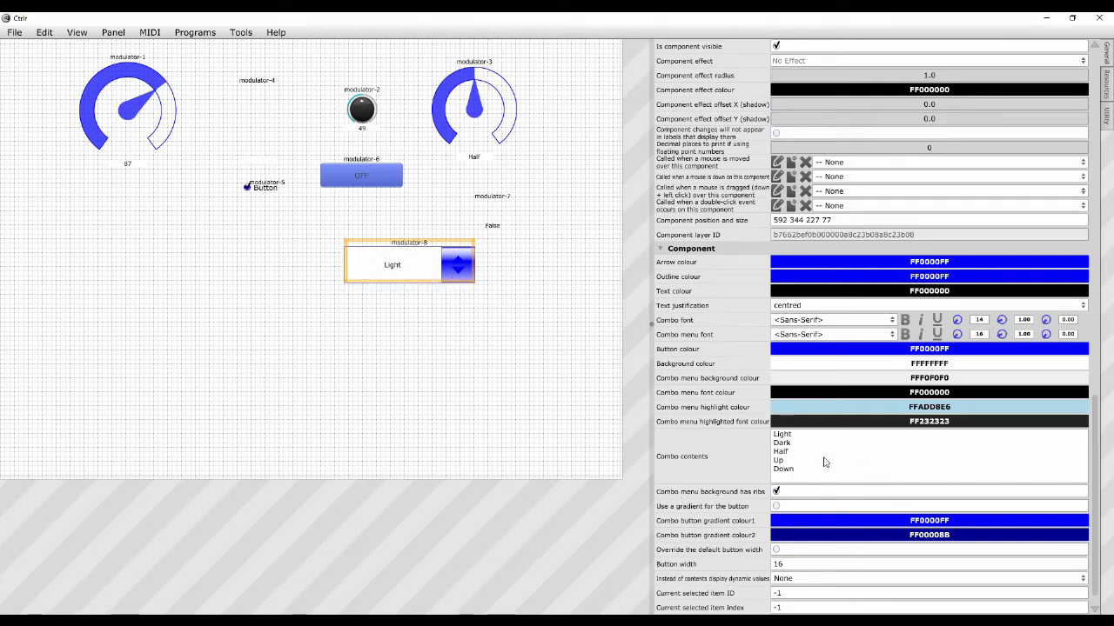
# Choose Dark in the modulator-8 combo so its value becomes 1.
pyautogui.scroll(5, 1104, 407)
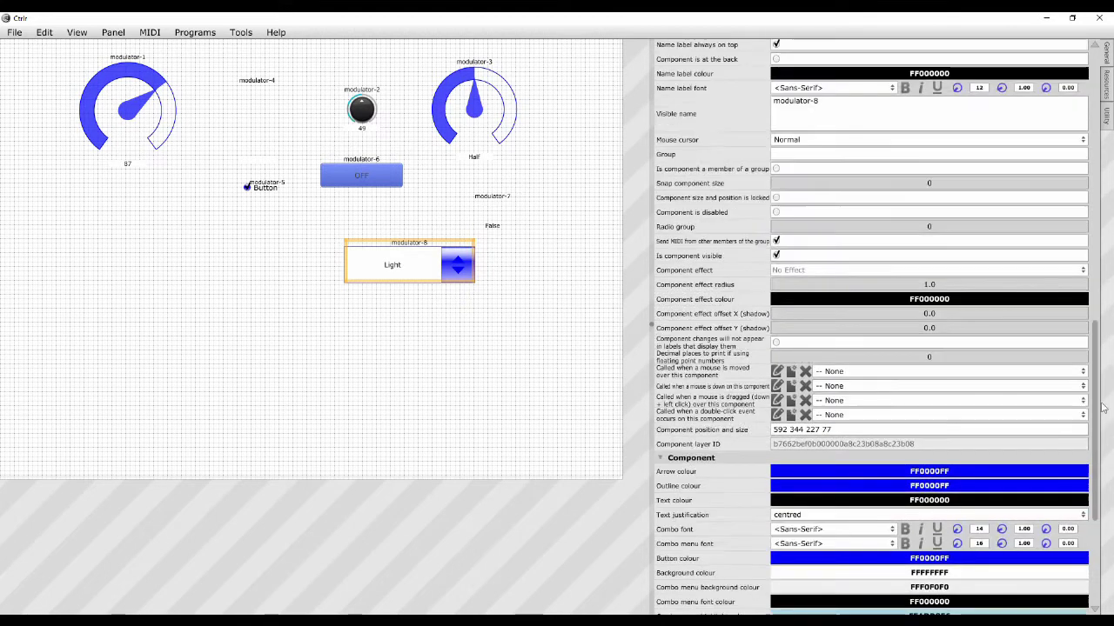
pyautogui.scroll(12, 1103, 407)
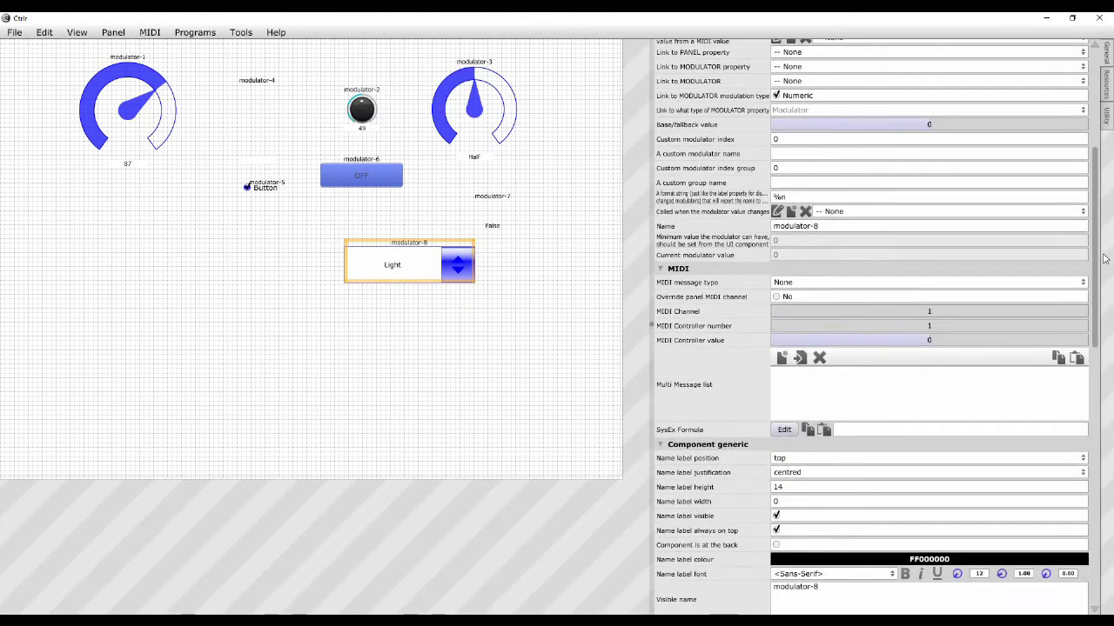
pyautogui.moveTo(1105, 259); pyautogui.dragTo(1098, 147)
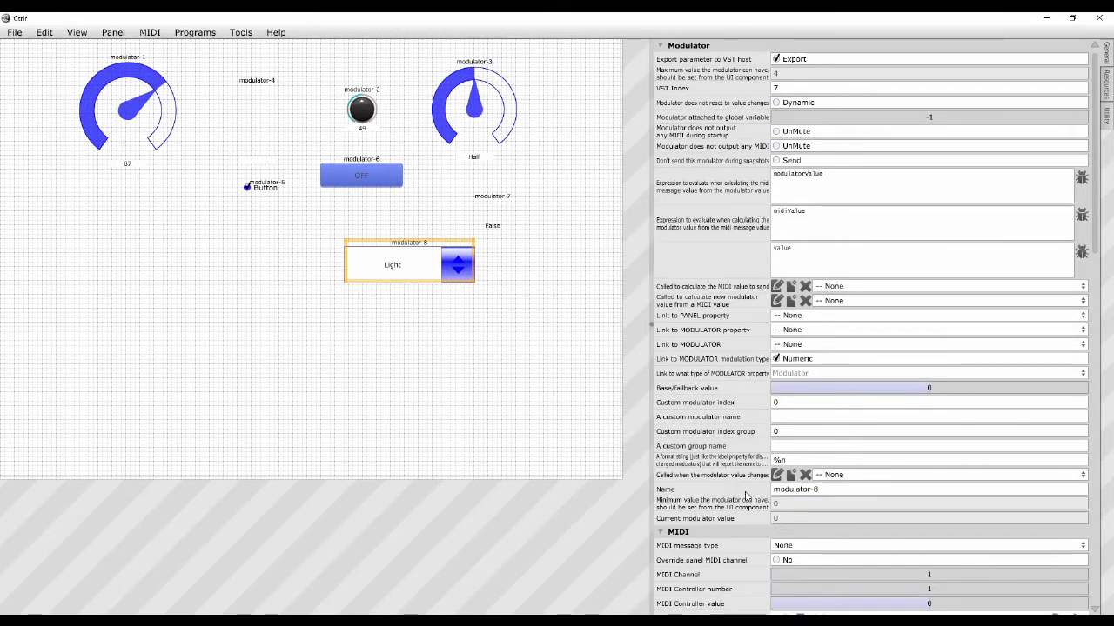
pyautogui.click(457, 275)
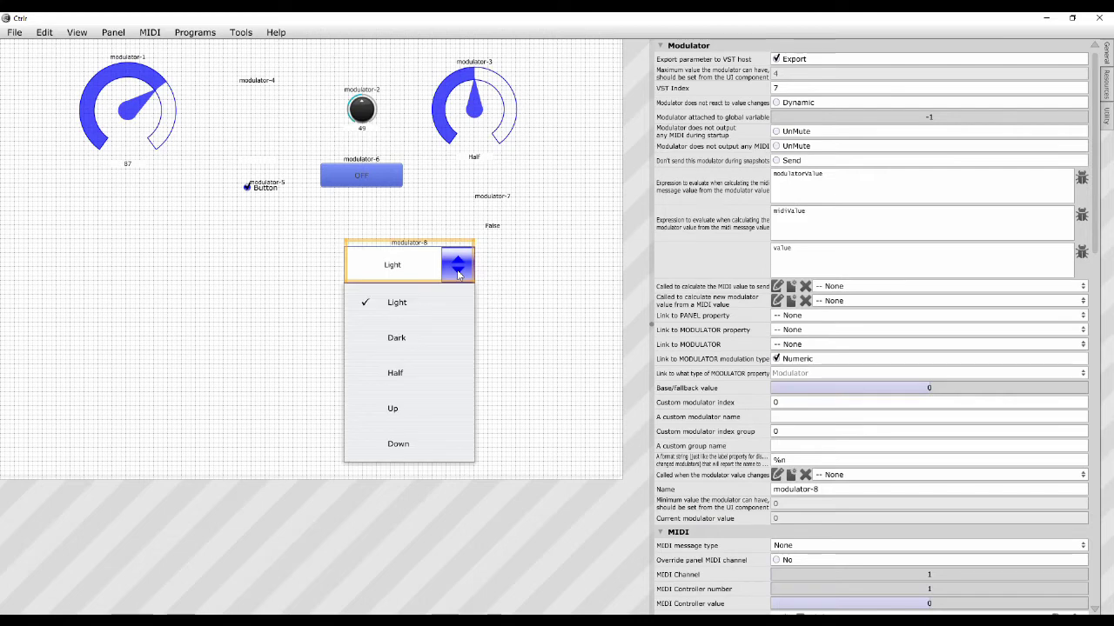
pyautogui.click(419, 337)
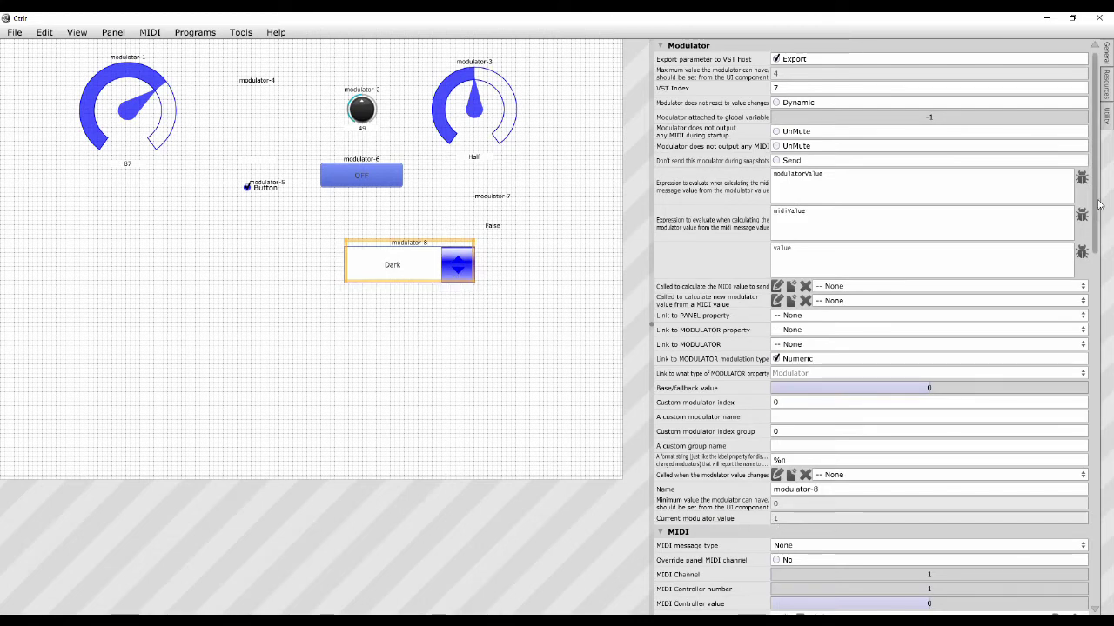
pyautogui.moveTo(1098, 204); pyautogui.dragTo(1098, 560)
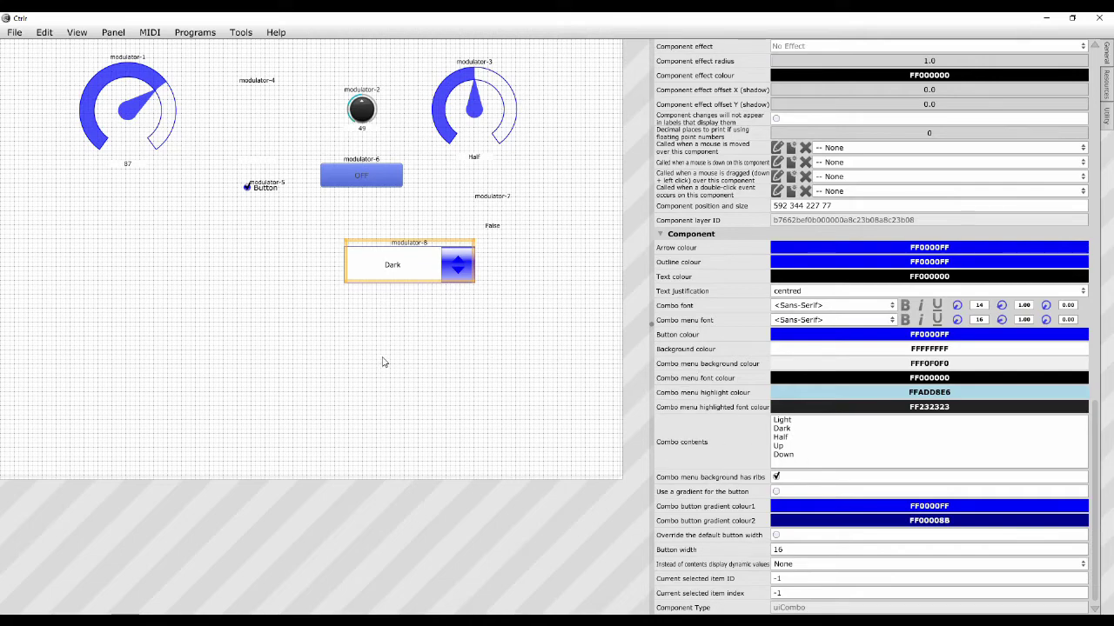
pyautogui.rightClick(240, 279)
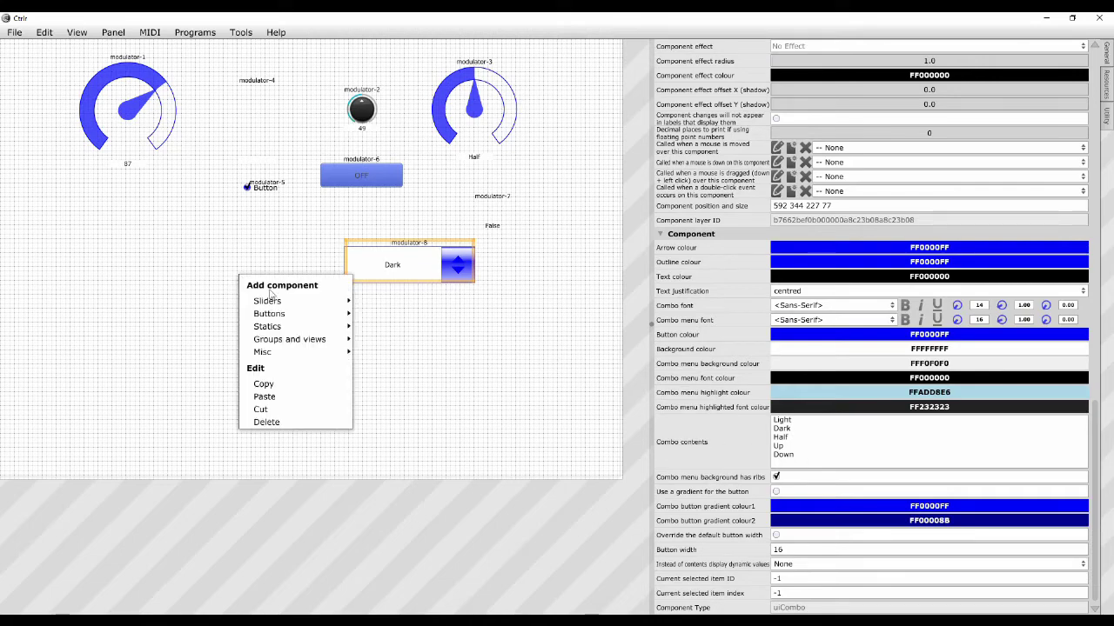
pyautogui.moveTo(322, 316)
pyautogui.click(409, 368)
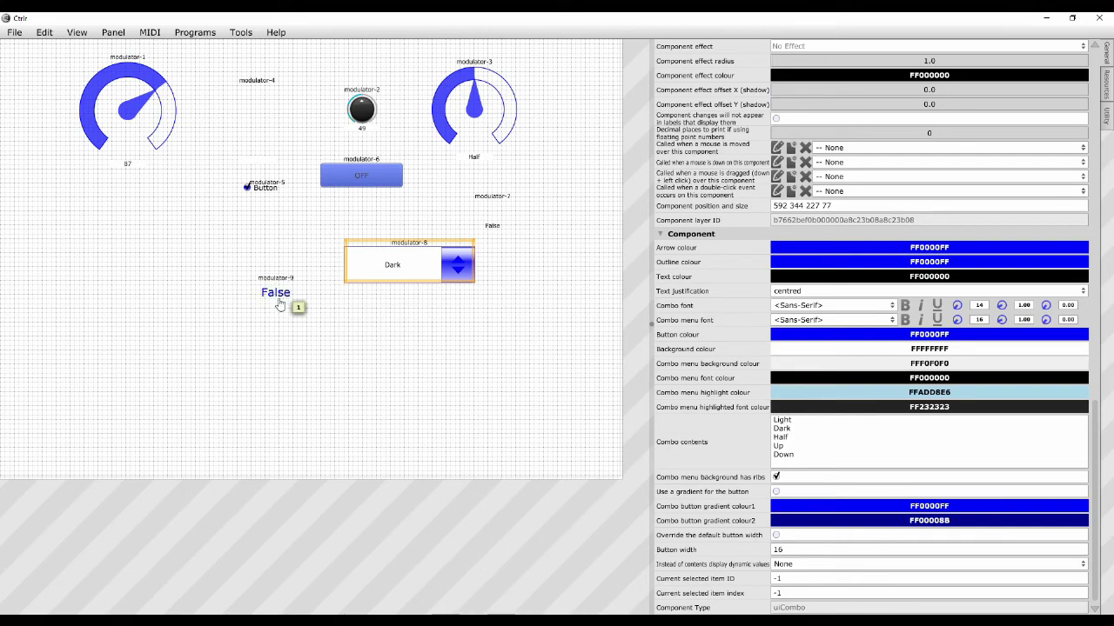
pyautogui.click(279, 300)
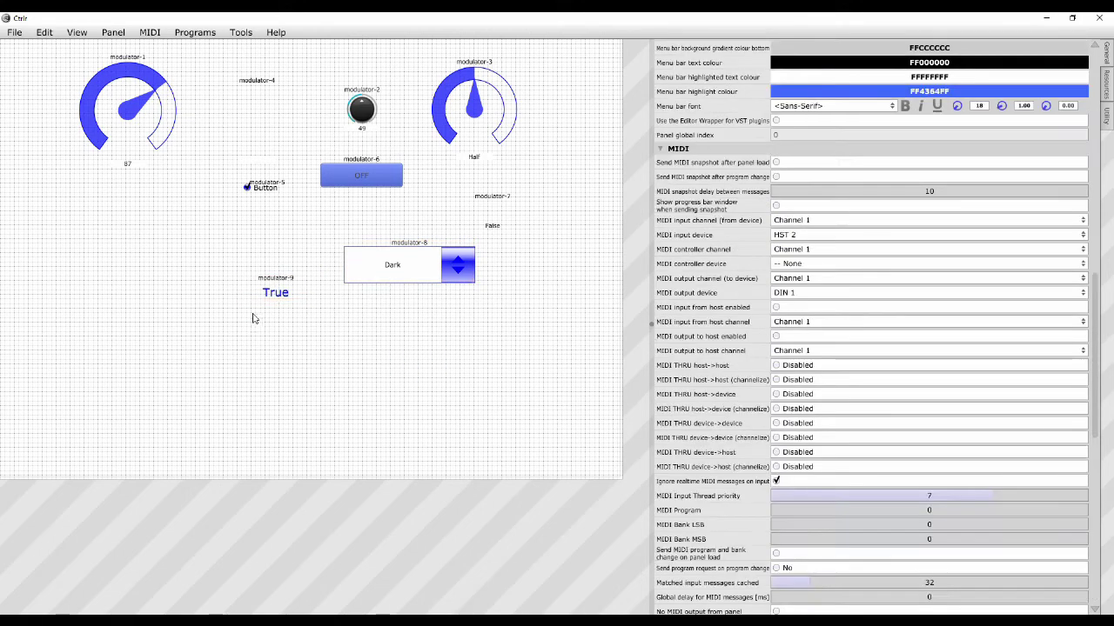
pyautogui.rightClick(257, 296)
pyautogui.moveTo(304, 408)
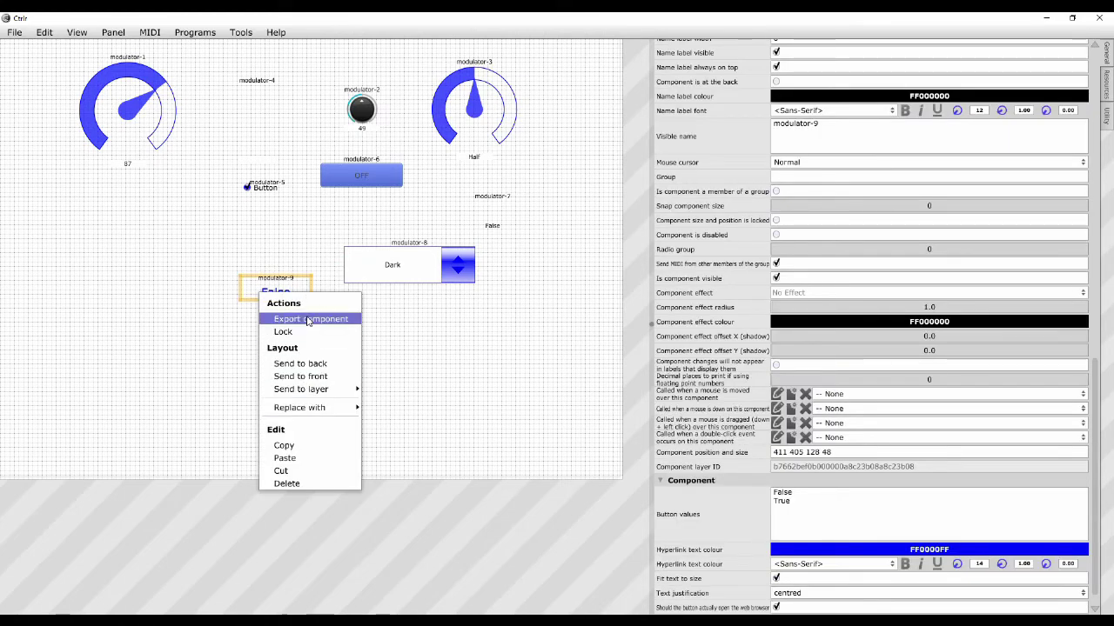
pyautogui.click(298, 484)
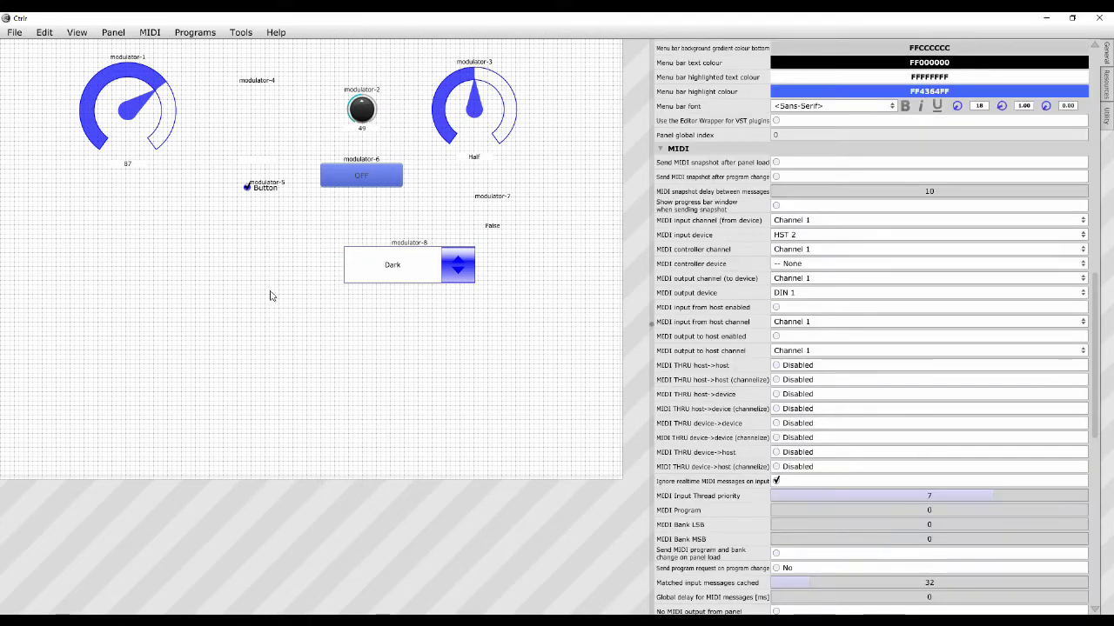
pyautogui.rightClick(261, 258)
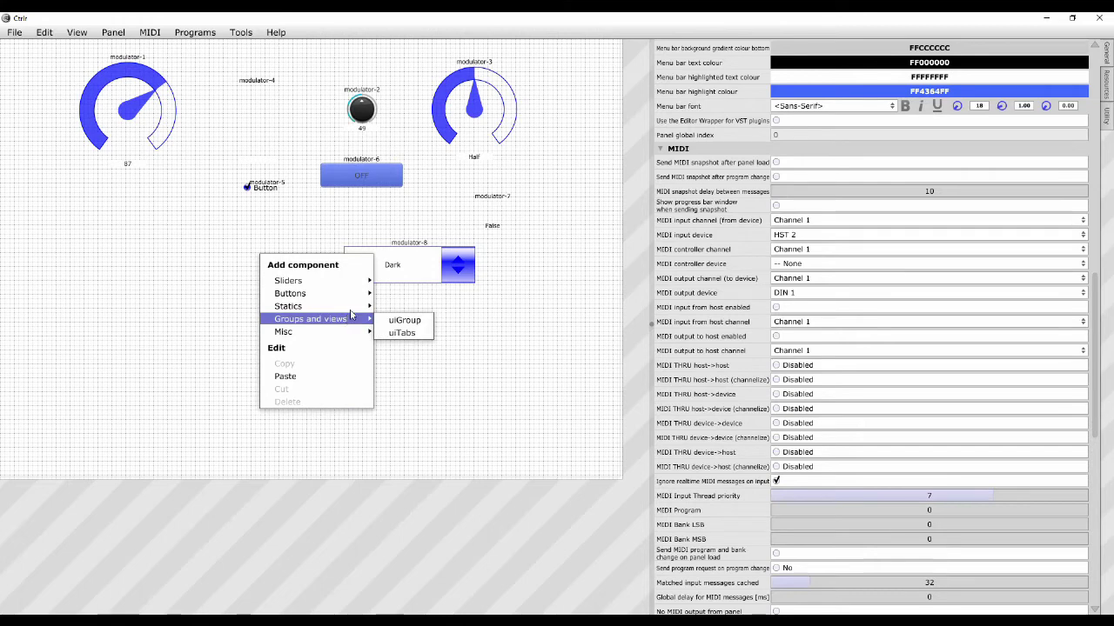
# Add a static label, modulator-9, with the text 'Filter Section'.
pyautogui.moveTo(356, 309)
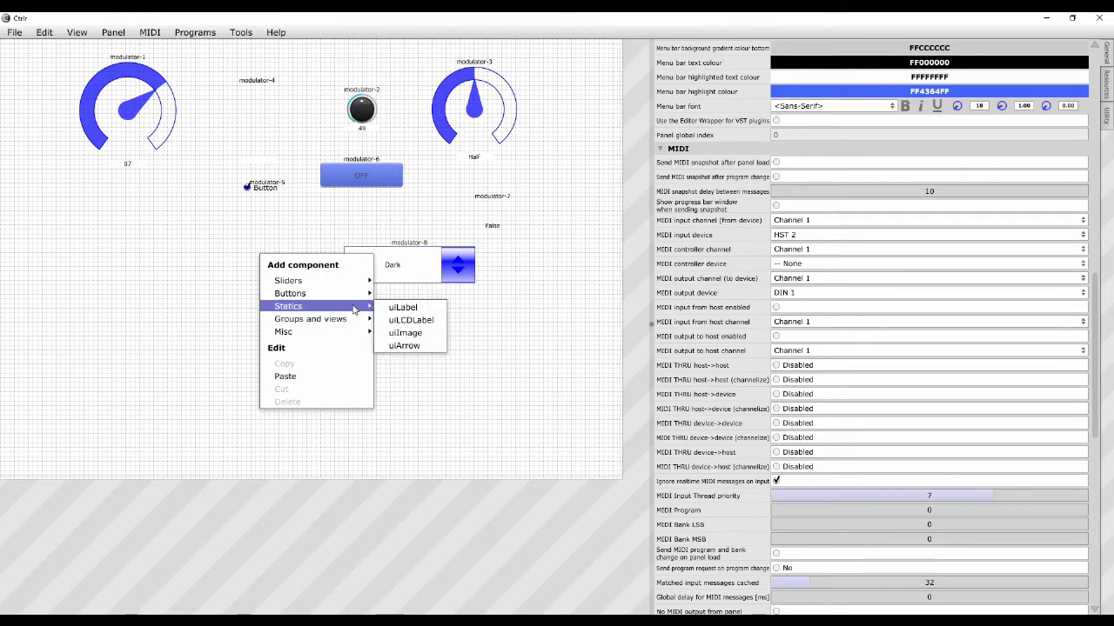
pyautogui.click(414, 309)
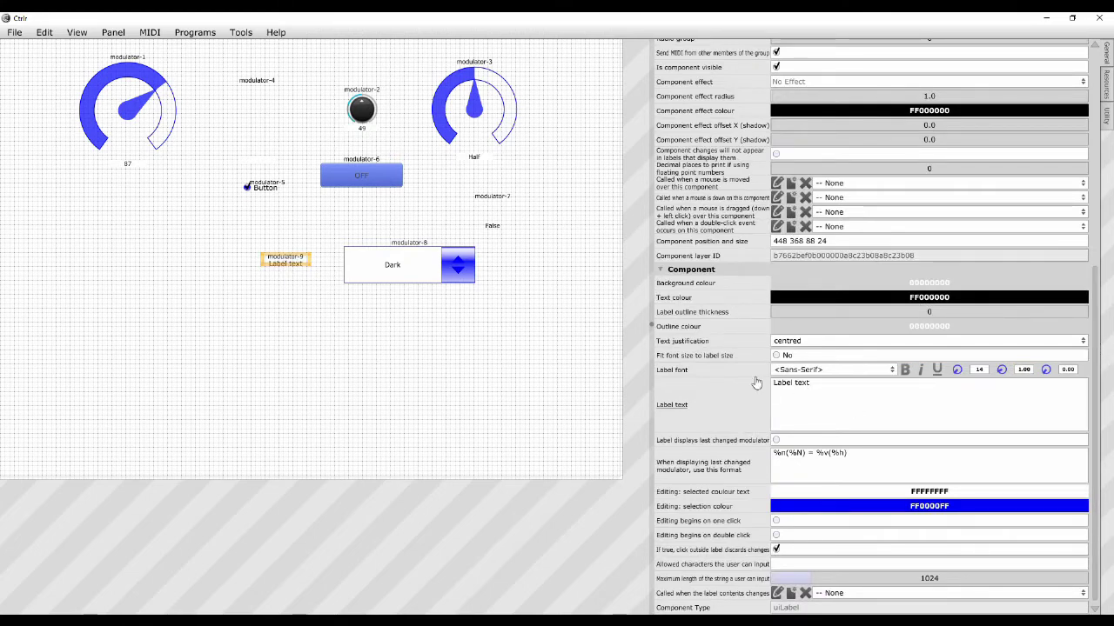
pyautogui.click(802, 394)
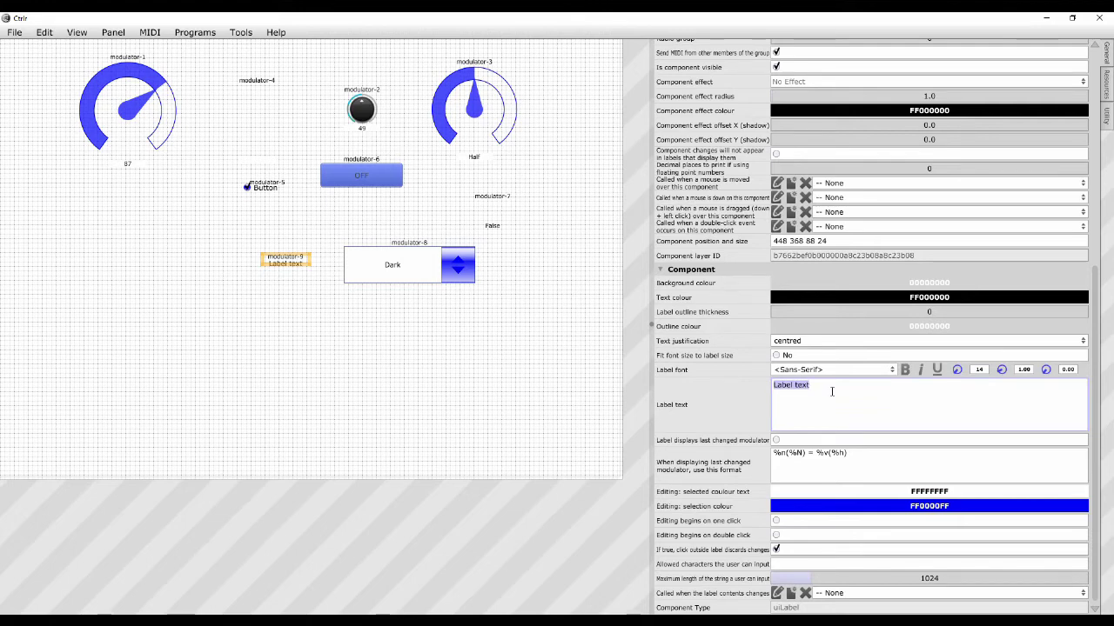
pyautogui.write('Filter Section')
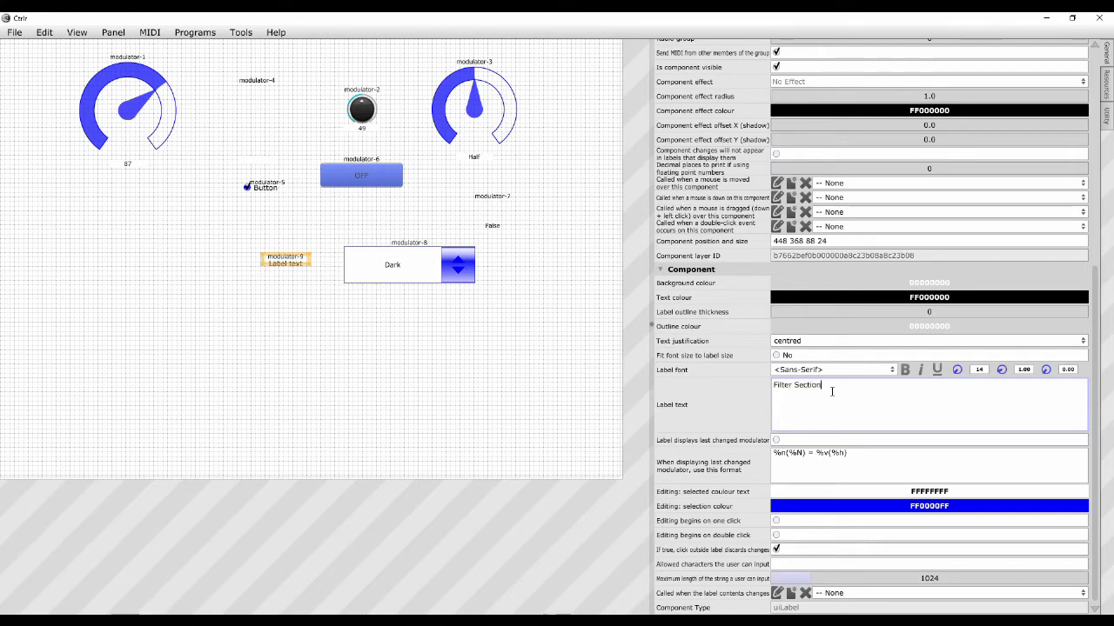
pyautogui.click(749, 403)
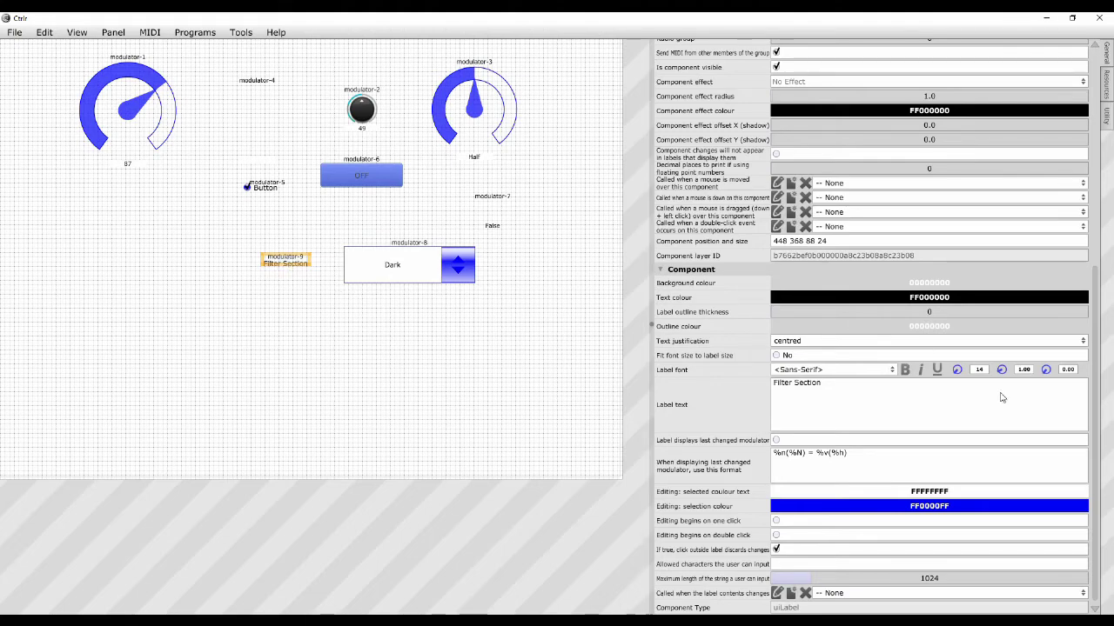
# Hide the label's name tag, resize it to 108 × 28 and move it to 440 344.
pyautogui.moveTo(1098, 387); pyautogui.dragTo(1104, 139)
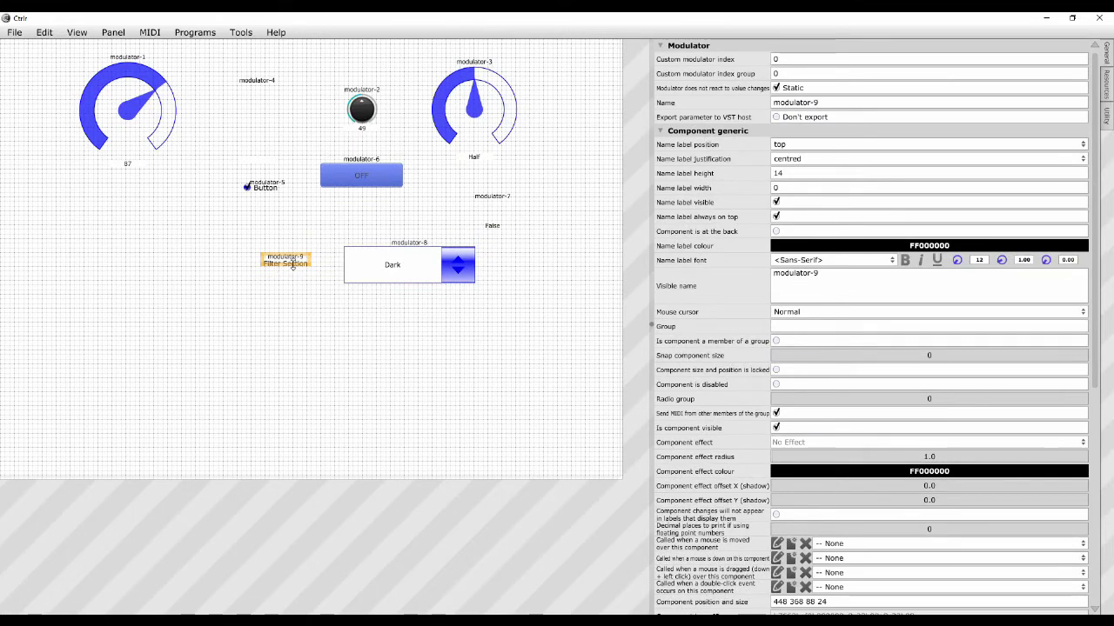
pyautogui.click(776, 202)
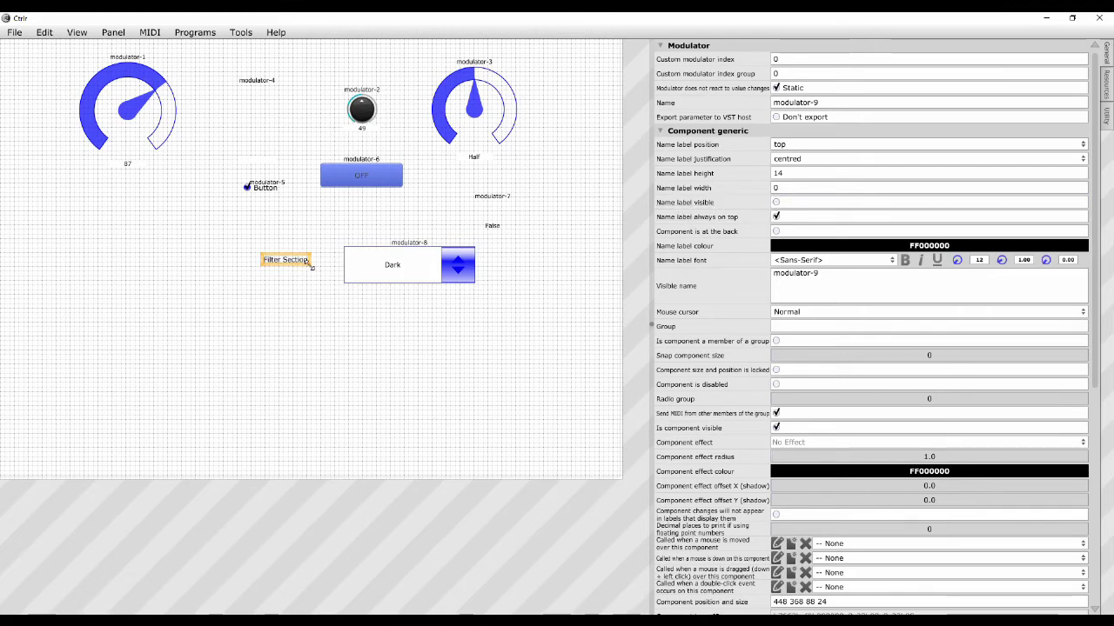
pyautogui.moveTo(311, 266); pyautogui.dragTo(322, 269)
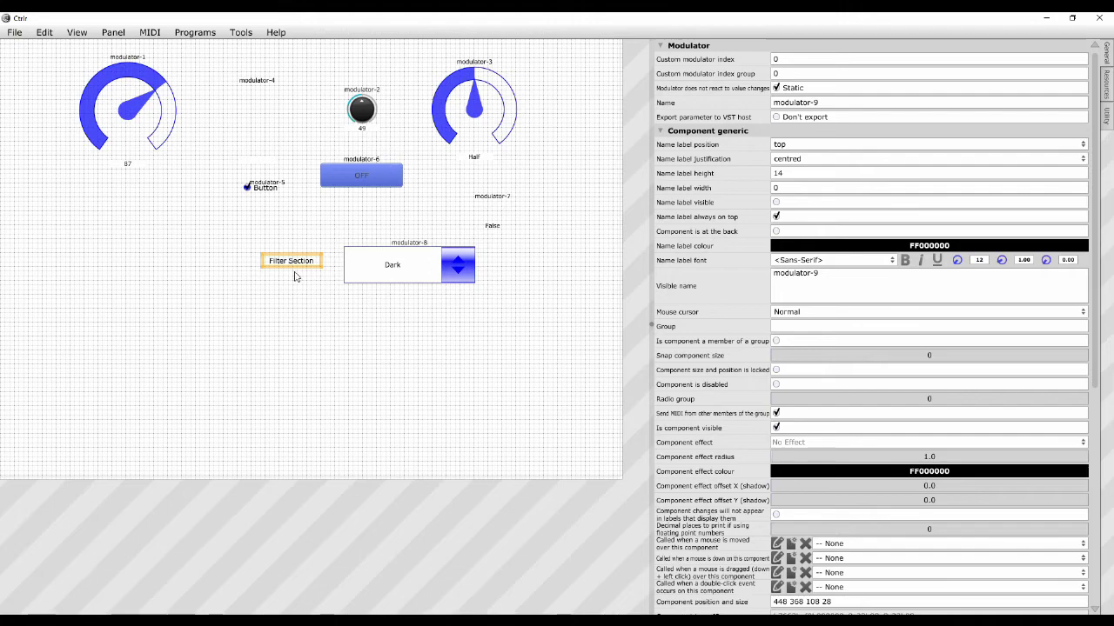
pyautogui.moveTo(294, 268); pyautogui.dragTo(289, 254)
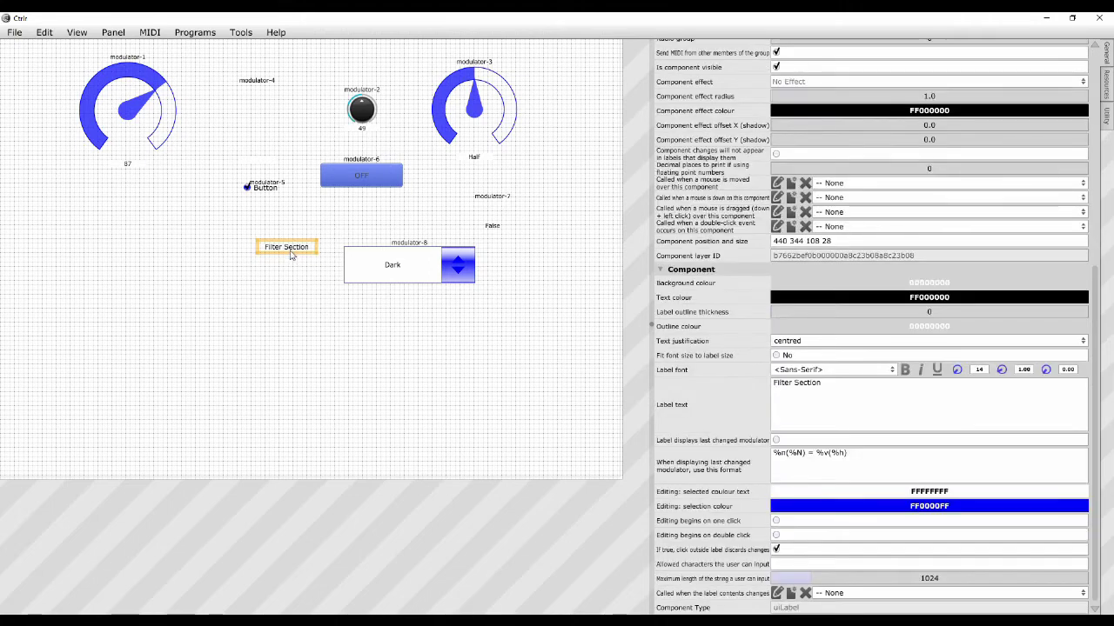
# Add a uiLCDLabel reading 'Label text' below the Filter Section label.
pyautogui.rightClick(274, 301)
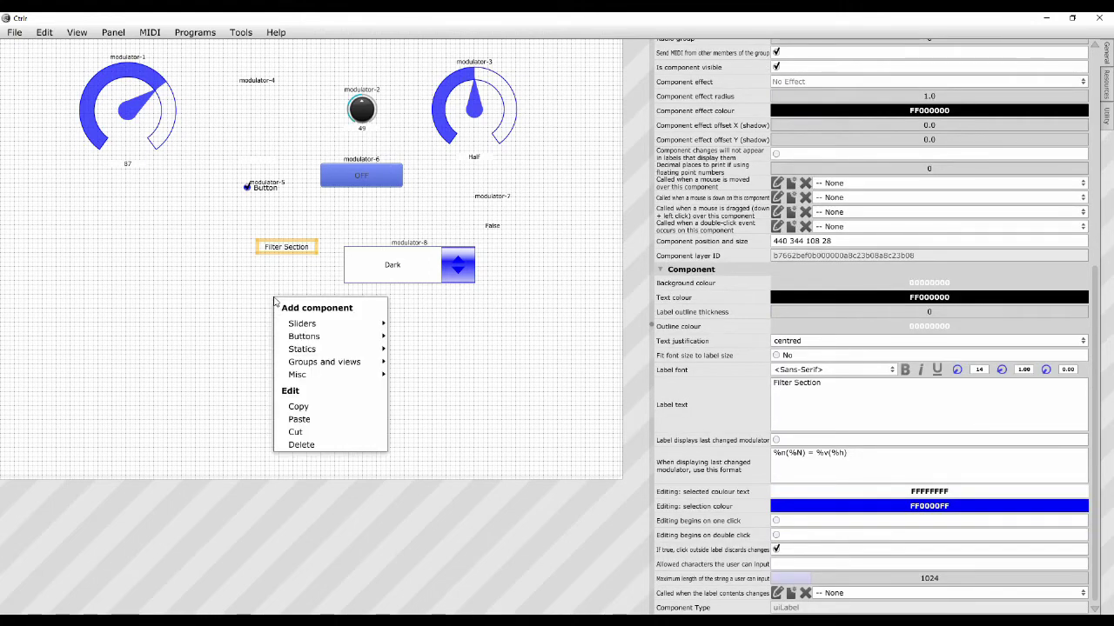
pyautogui.moveTo(374, 350)
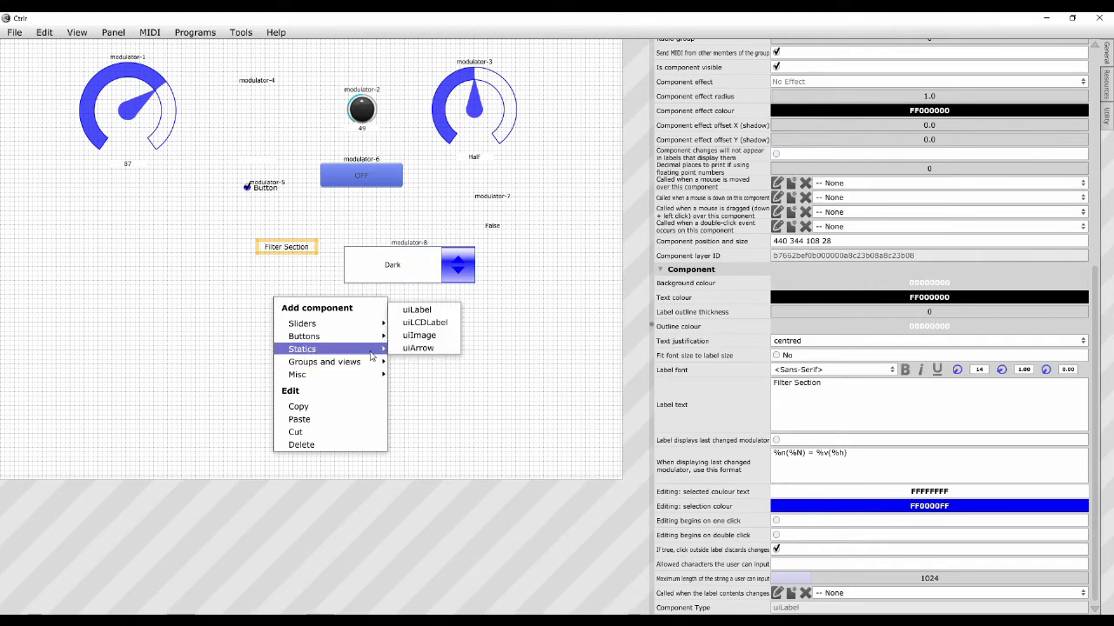
pyautogui.click(433, 324)
pyautogui.click(309, 312)
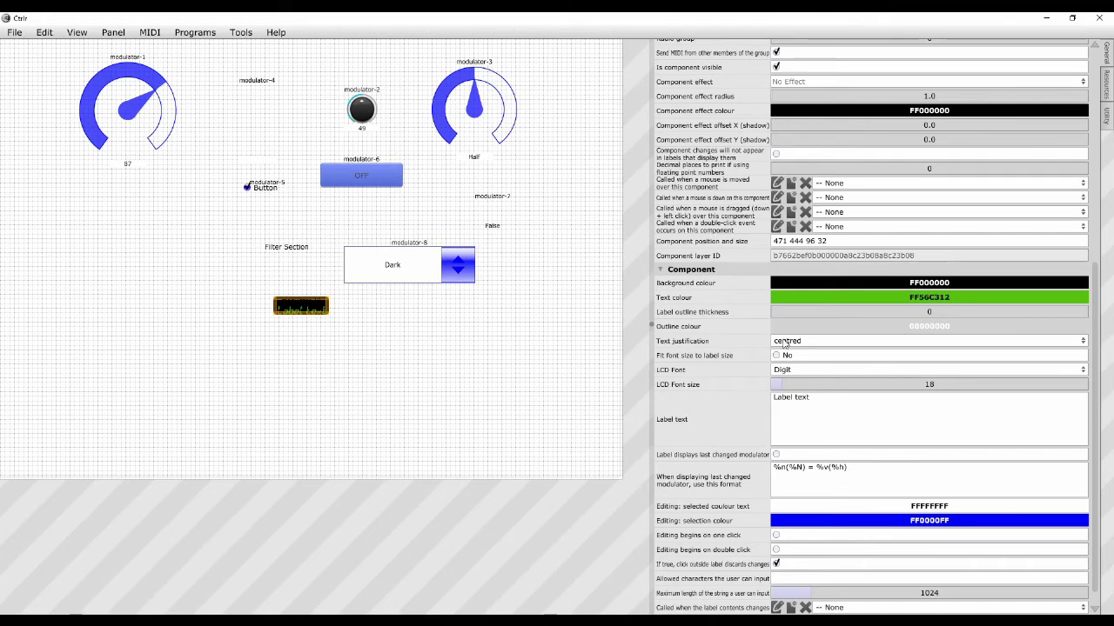
# Enlarge the LCD label to about 220 × 77 and reselect it.
pyautogui.moveTo(326, 314); pyautogui.dragTo(396, 339)
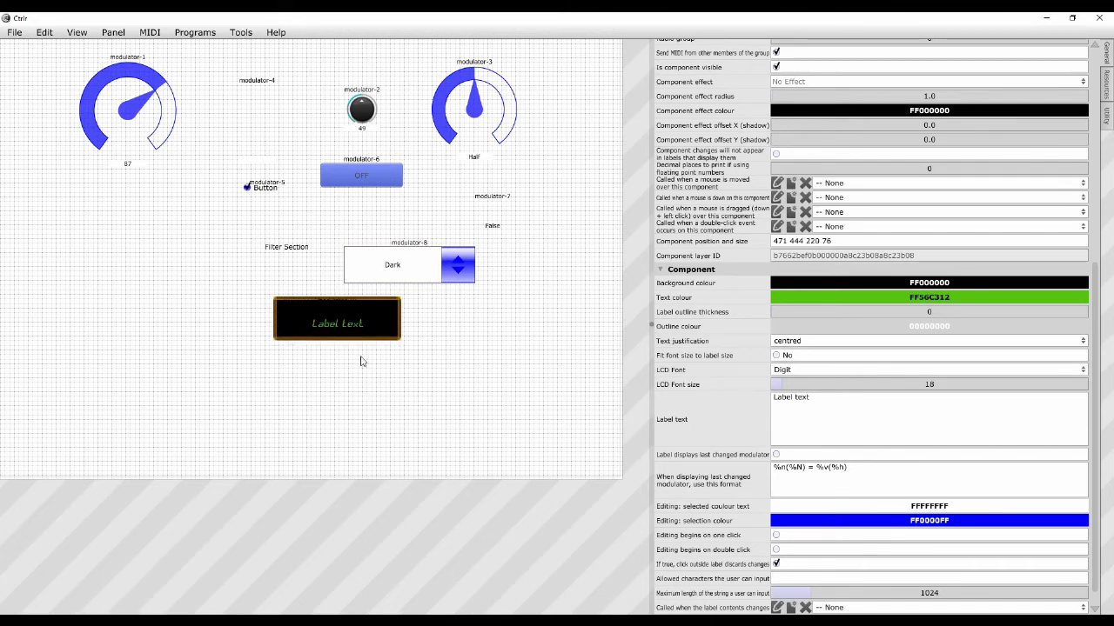
pyautogui.click(548, 354)
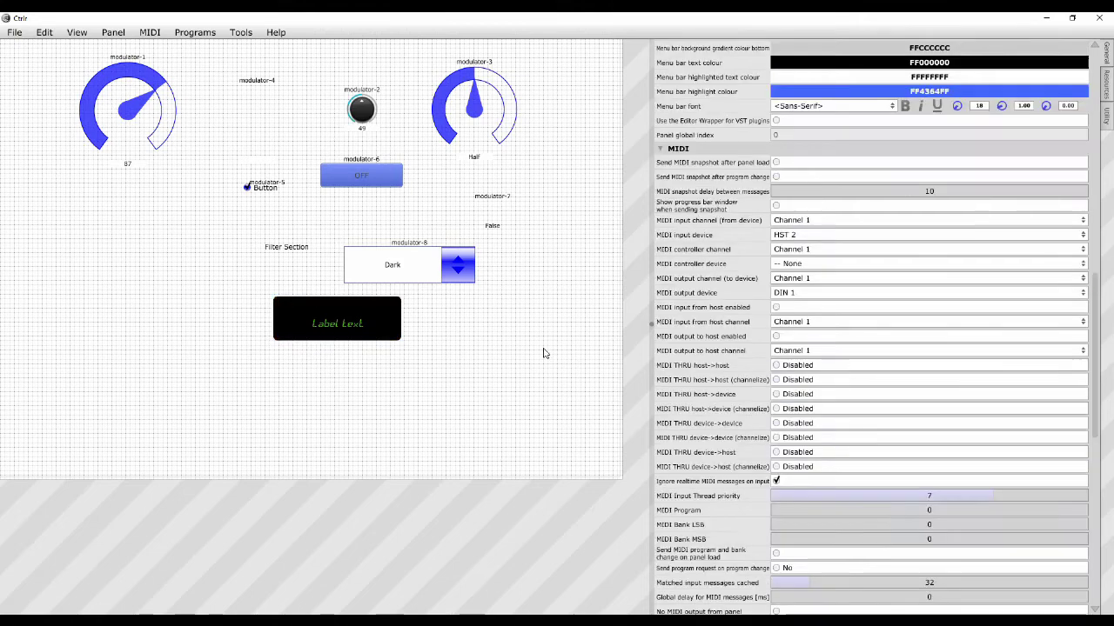
pyautogui.click(345, 306)
pyautogui.rightClick(344, 302)
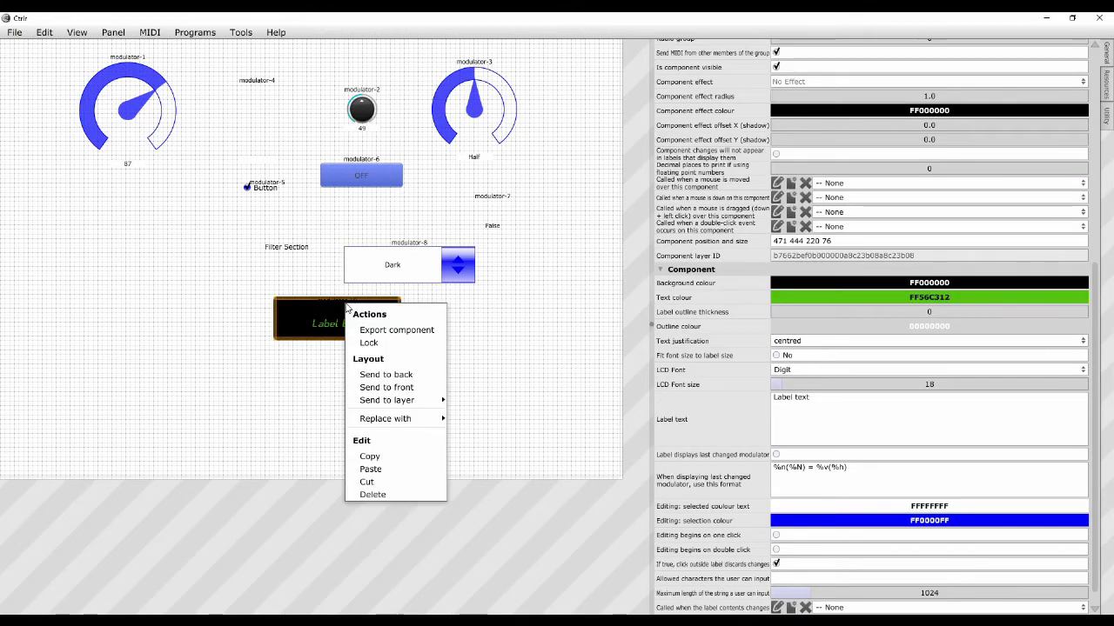
pyautogui.rightClick(210, 286)
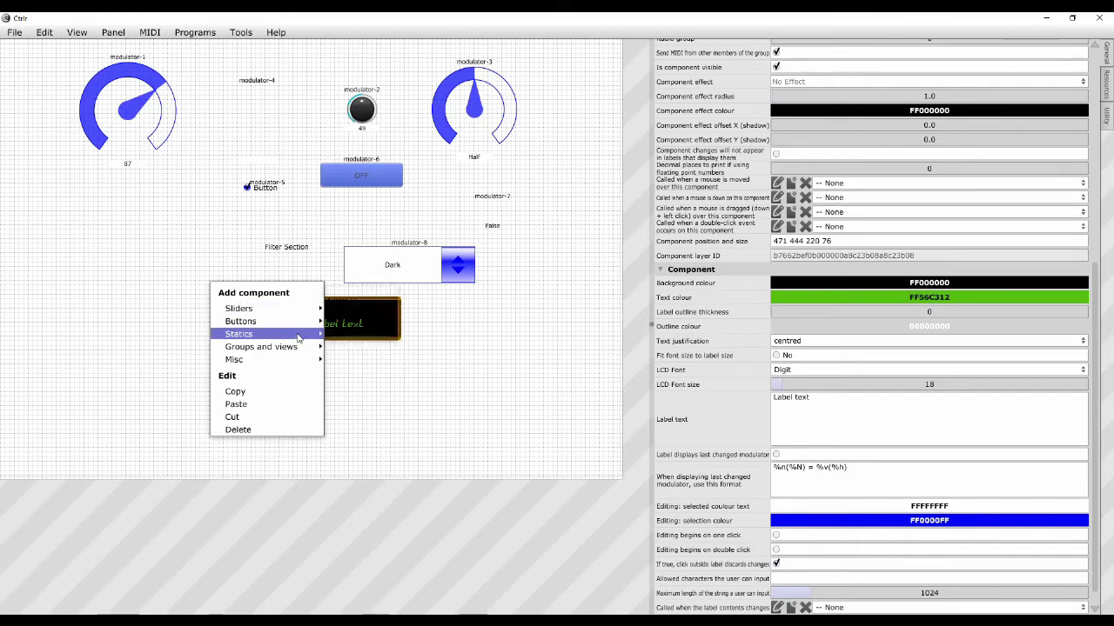
pyautogui.moveTo(303, 338)
pyautogui.click(355, 320)
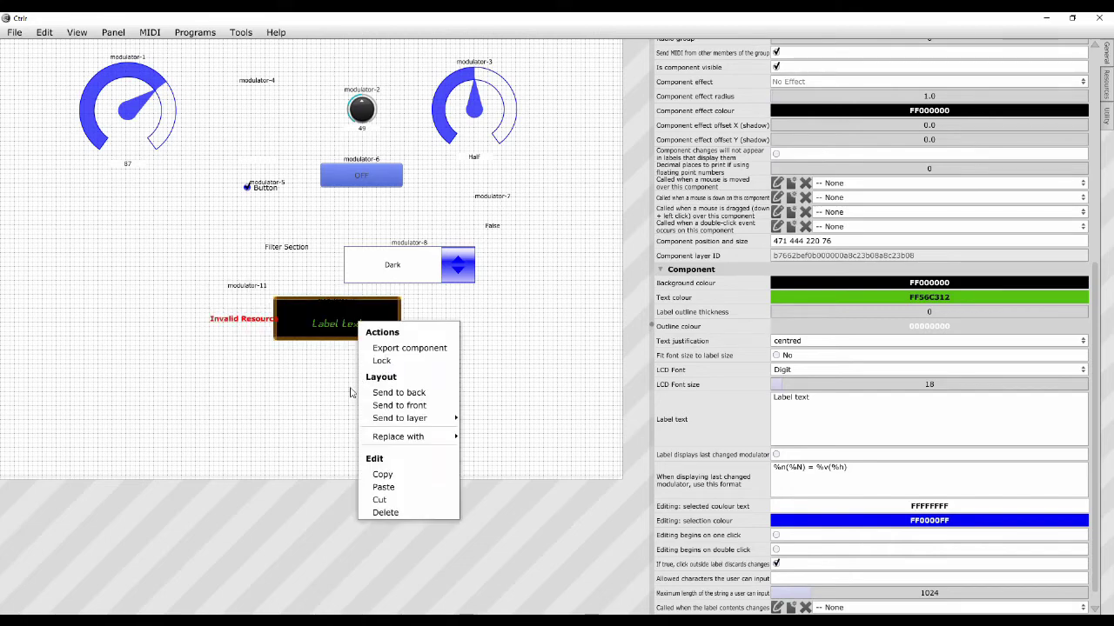
pyautogui.click(241, 325)
pyautogui.rightClick(241, 325)
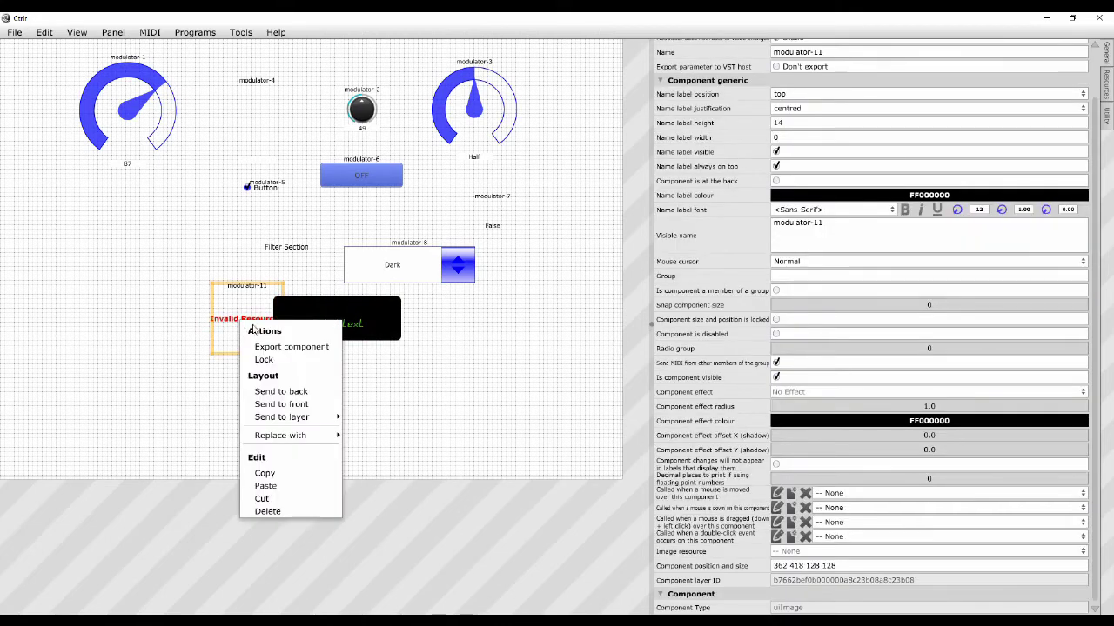
pyautogui.click(268, 512)
pyautogui.rightClick(217, 324)
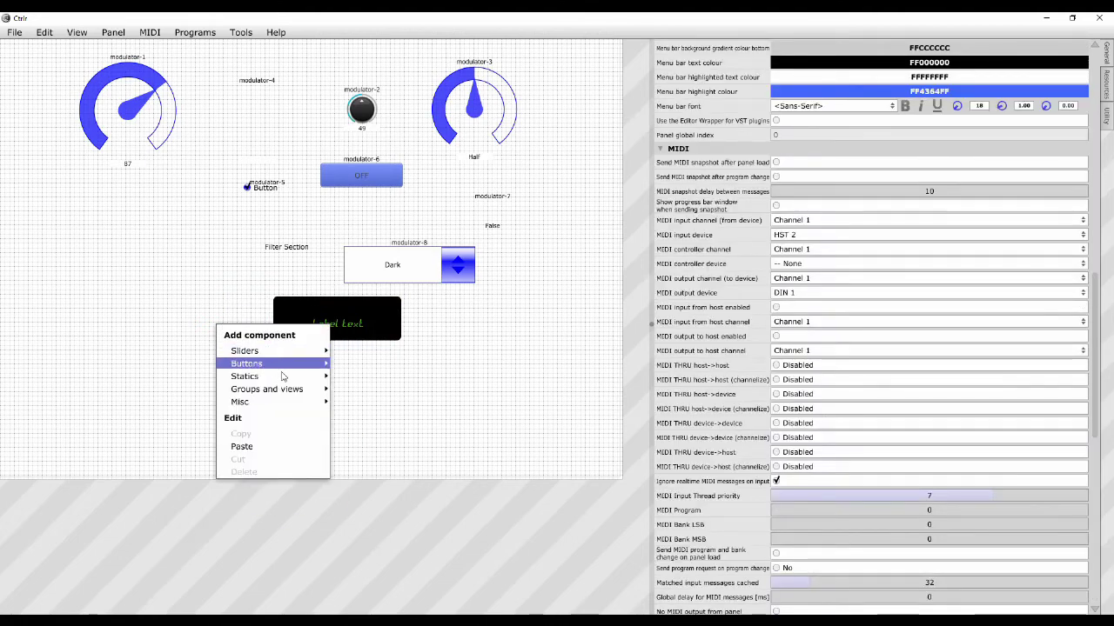
pyautogui.moveTo(304, 381)
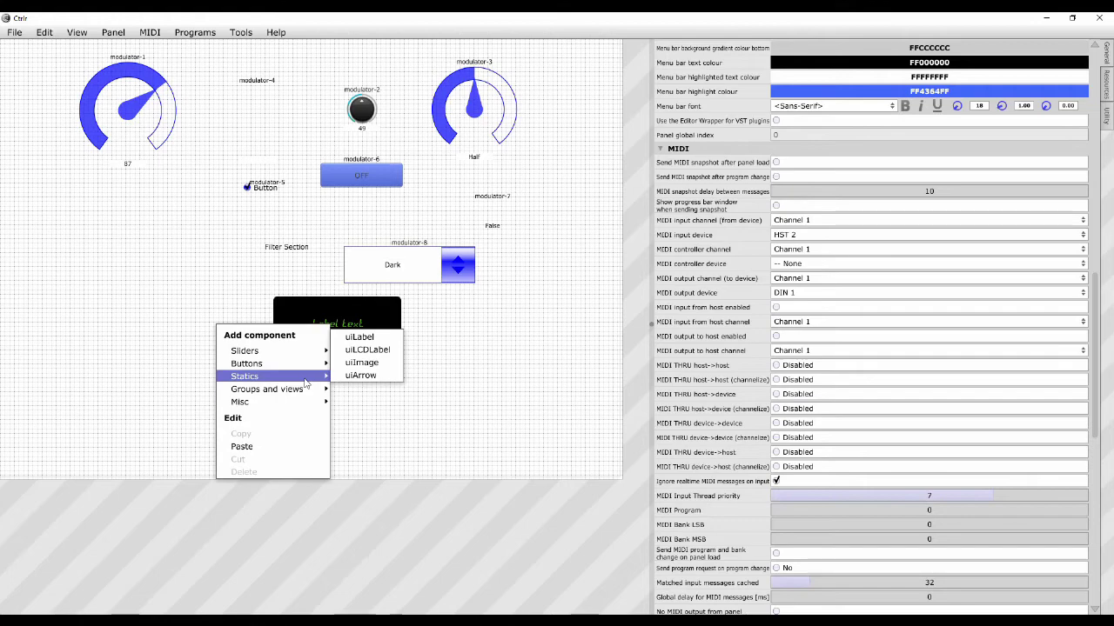
pyautogui.press('Escape')
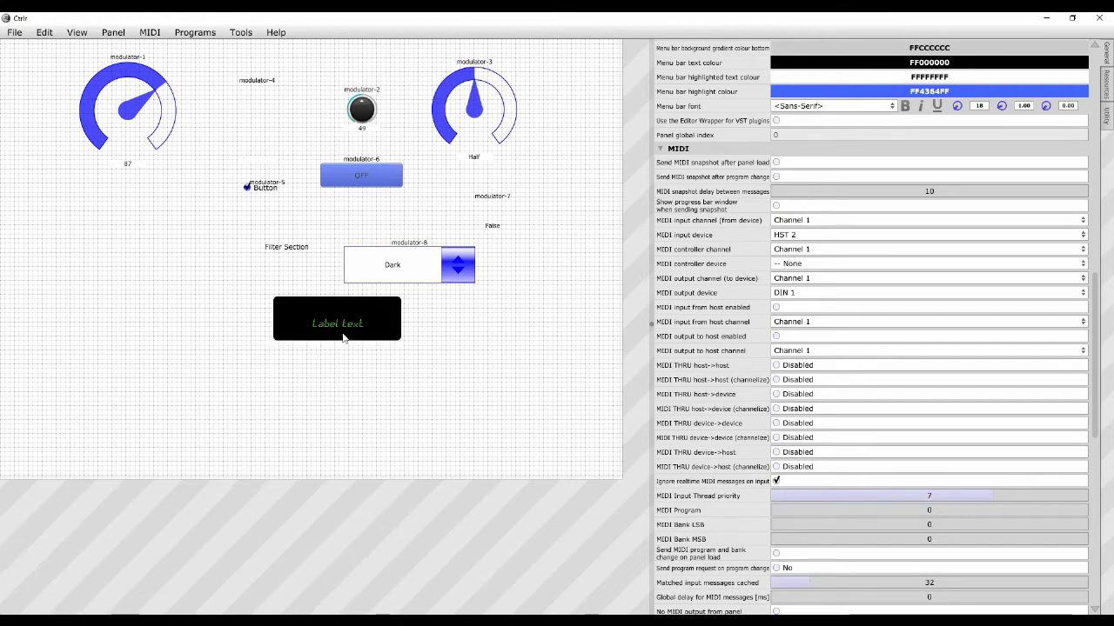
pyautogui.click(350, 312)
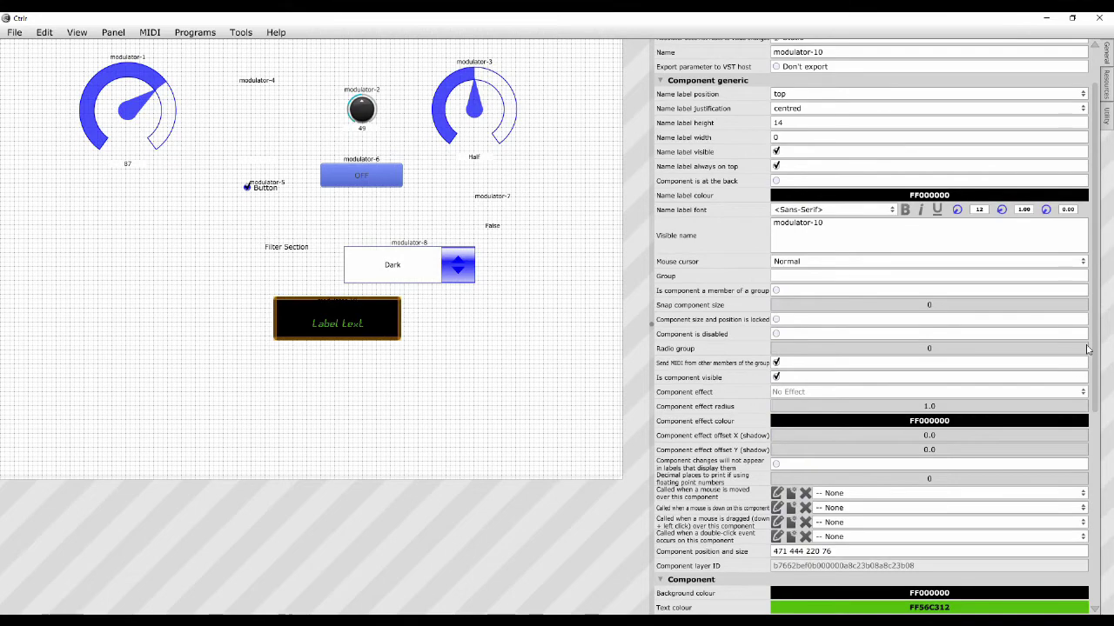
pyautogui.moveTo(1098, 331); pyautogui.dragTo(1101, 561)
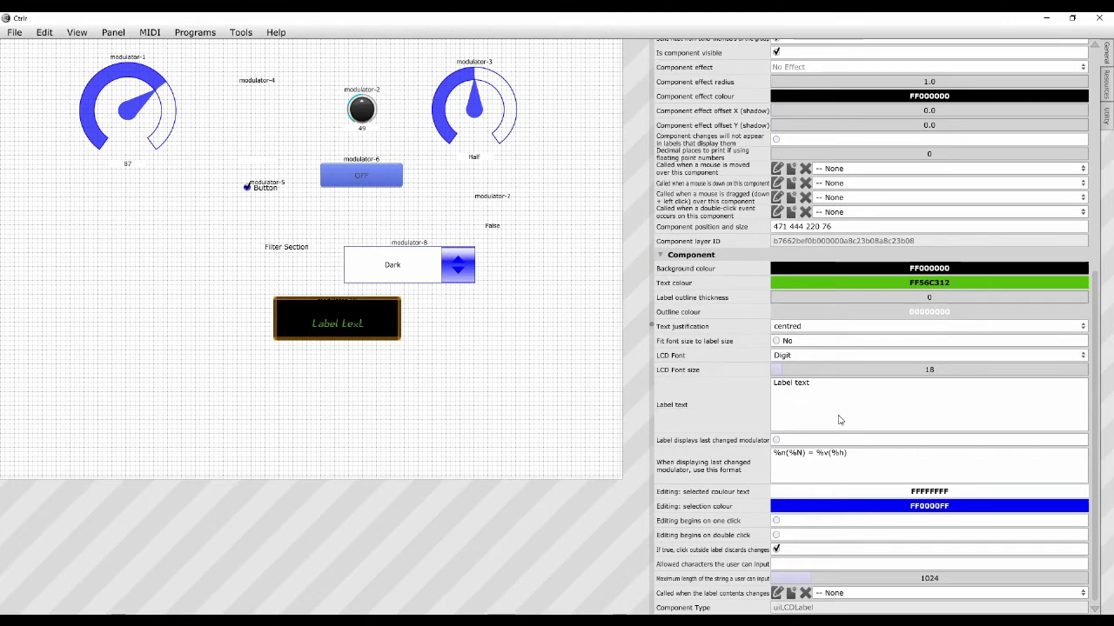
# Add a uiArrow component to the panel.
pyautogui.rightClick(369, 324)
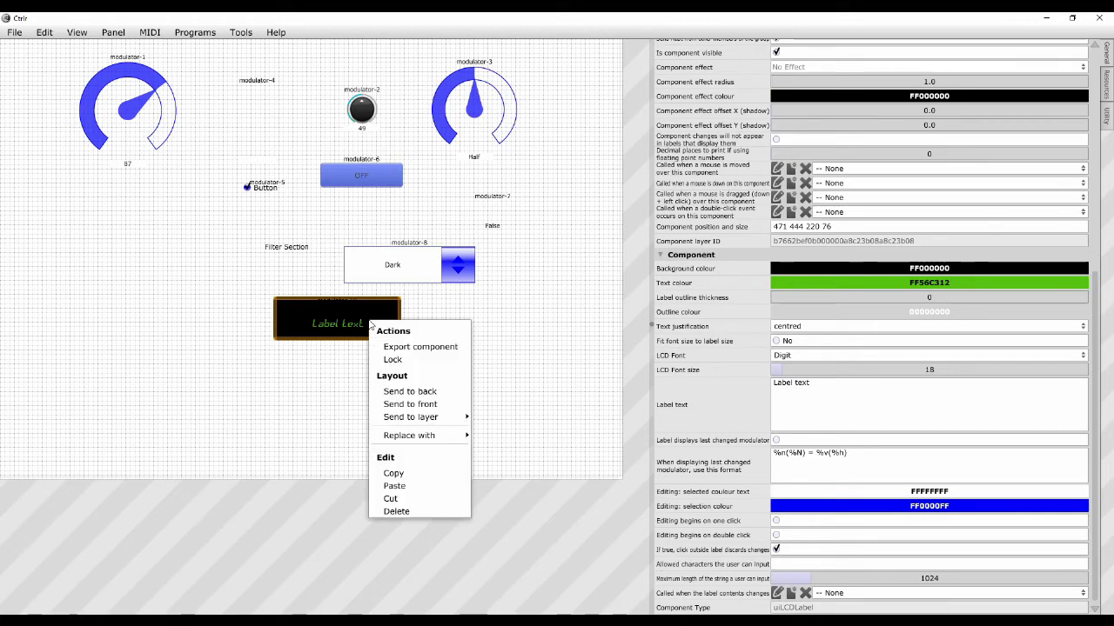
pyautogui.rightClick(218, 281)
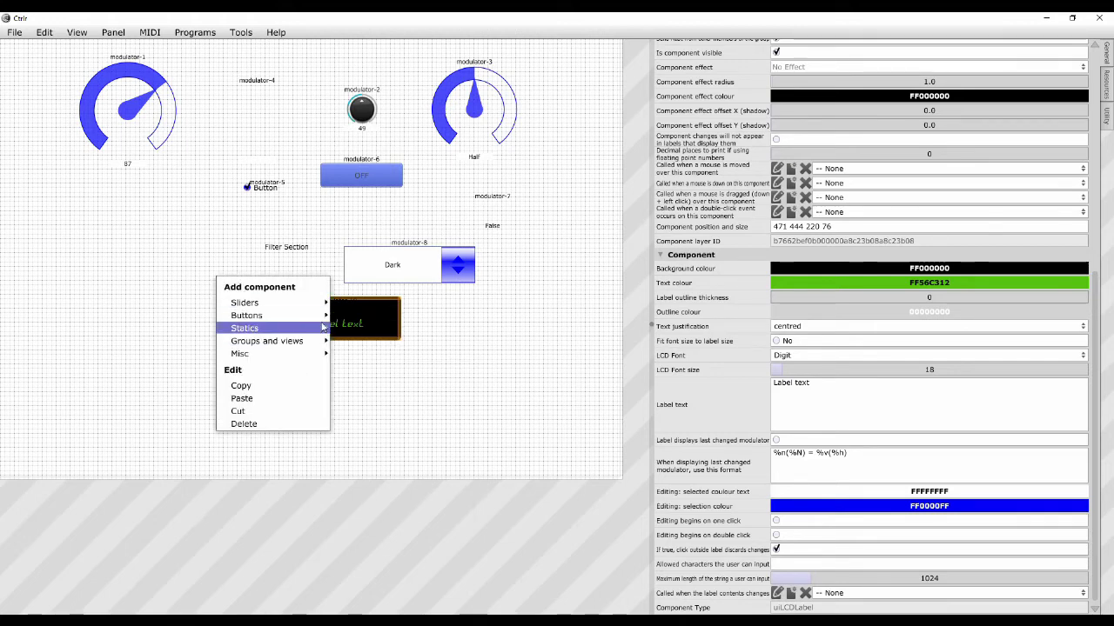
pyautogui.moveTo(322, 327)
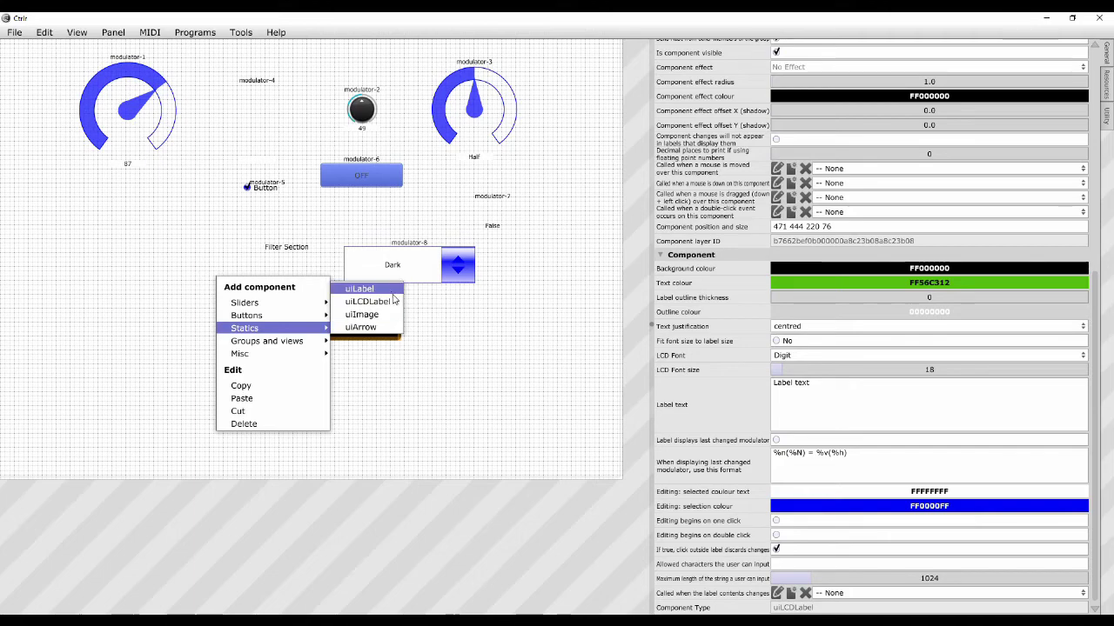
pyautogui.click(366, 328)
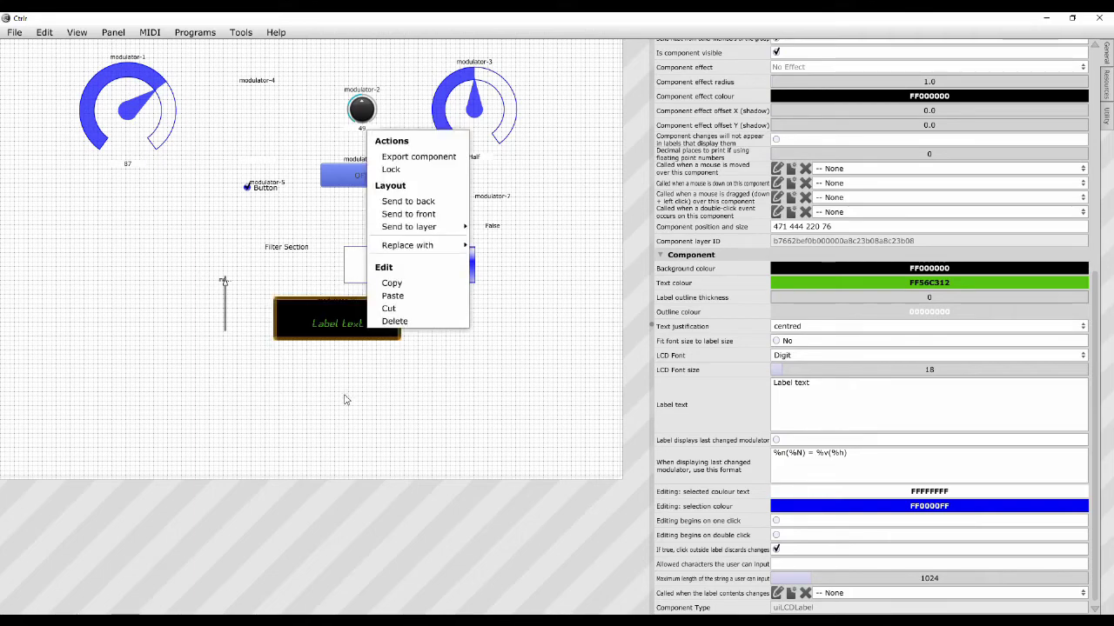
# Delete the arrow, then bring up the Groups and views add-component choices.
pyautogui.click(223, 283)
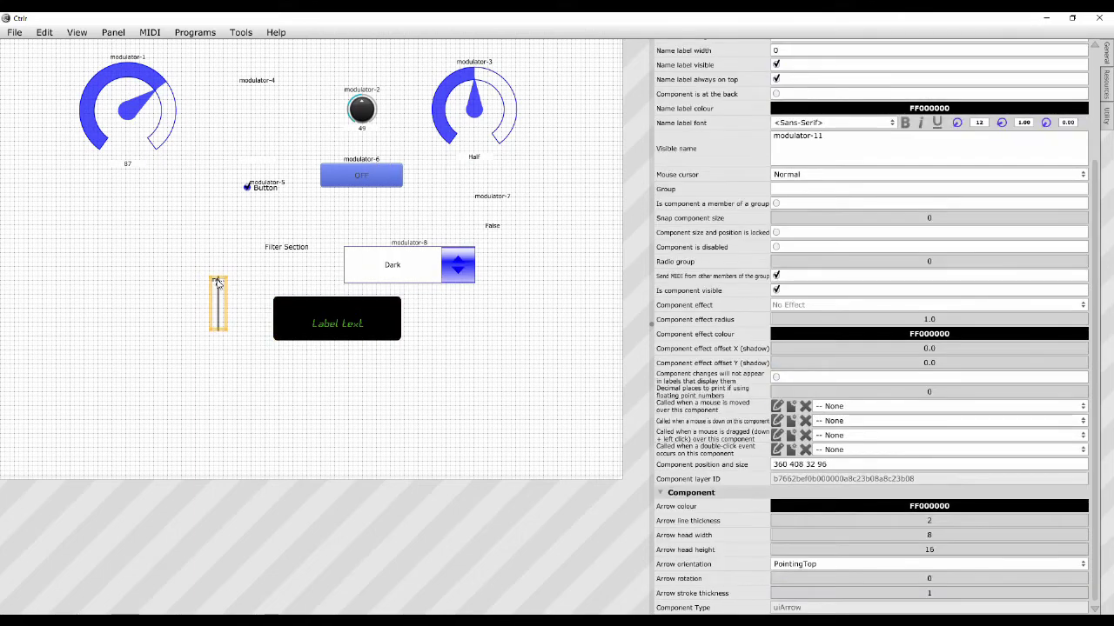
pyautogui.rightClick(221, 276)
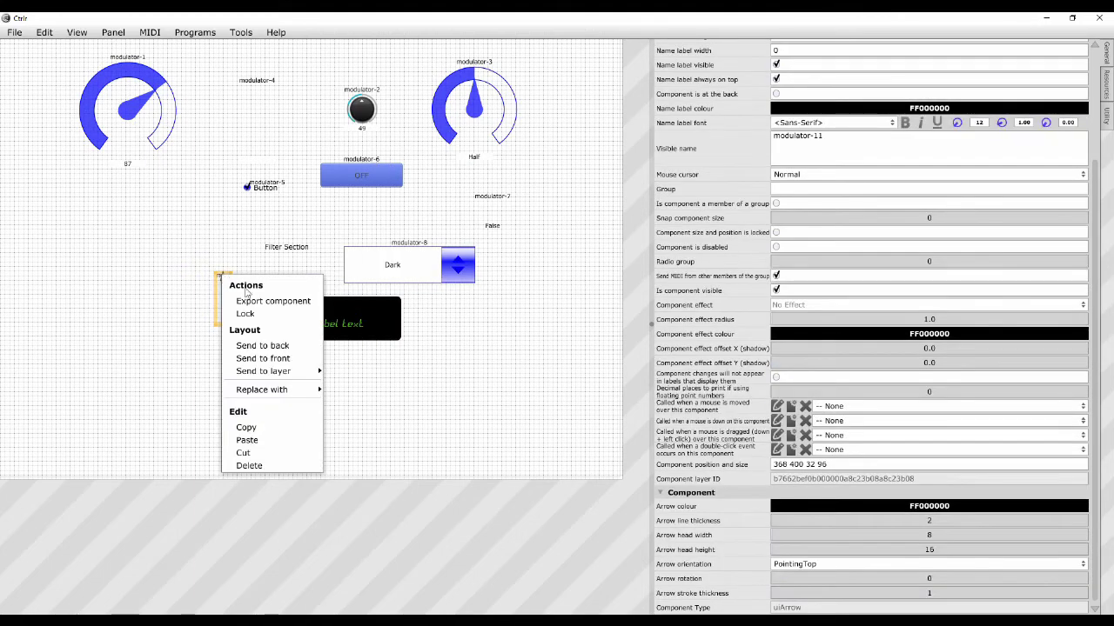
pyautogui.click(265, 467)
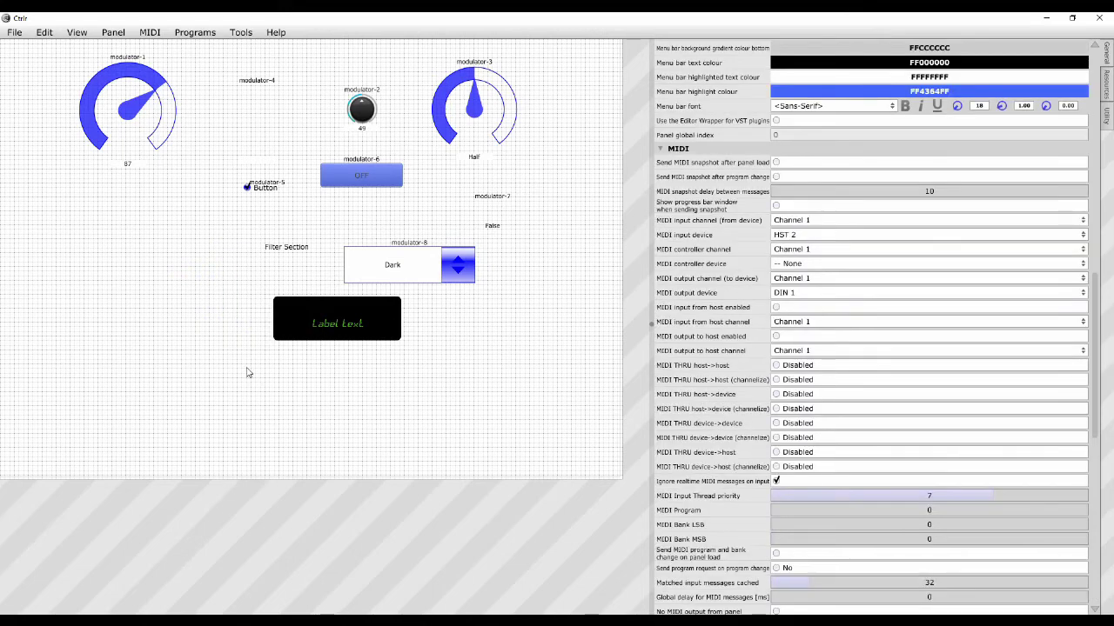
pyautogui.rightClick(213, 254)
pyautogui.moveTo(290, 317)
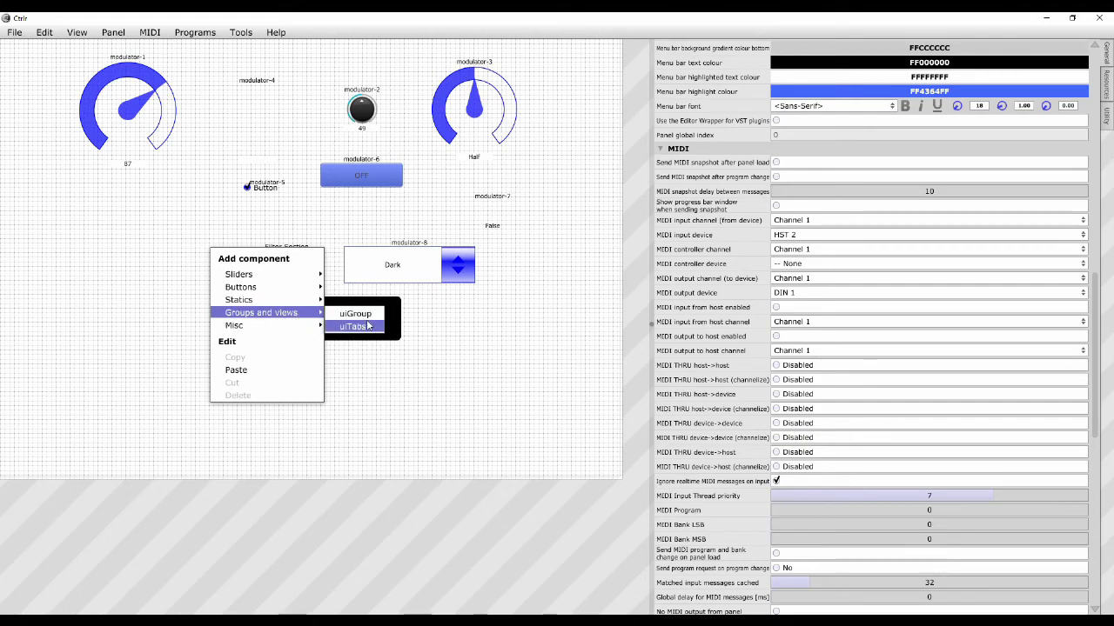
# Add a group container on the left of the panel, sized about 357 × 258.
pyautogui.click(355, 314)
pyautogui.moveTo(218, 275); pyautogui.dragTo(73, 237)
pyautogui.moveTo(117, 278); pyautogui.dragTo(251, 355)
# Move modulator-1, modulator-5 and modulator-2 into the group, then select Group Text.
pyautogui.moveTo(123, 98); pyautogui.dragTo(183, 261)
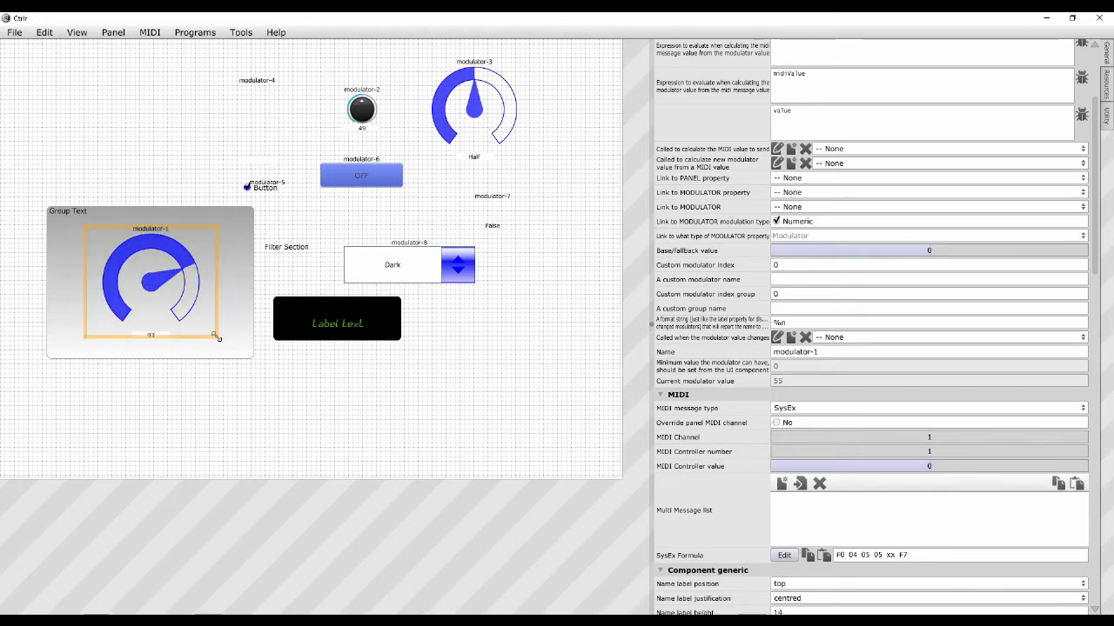
pyautogui.moveTo(216, 337); pyautogui.dragTo(139, 271)
pyautogui.moveTo(281, 187); pyautogui.dragTo(211, 273)
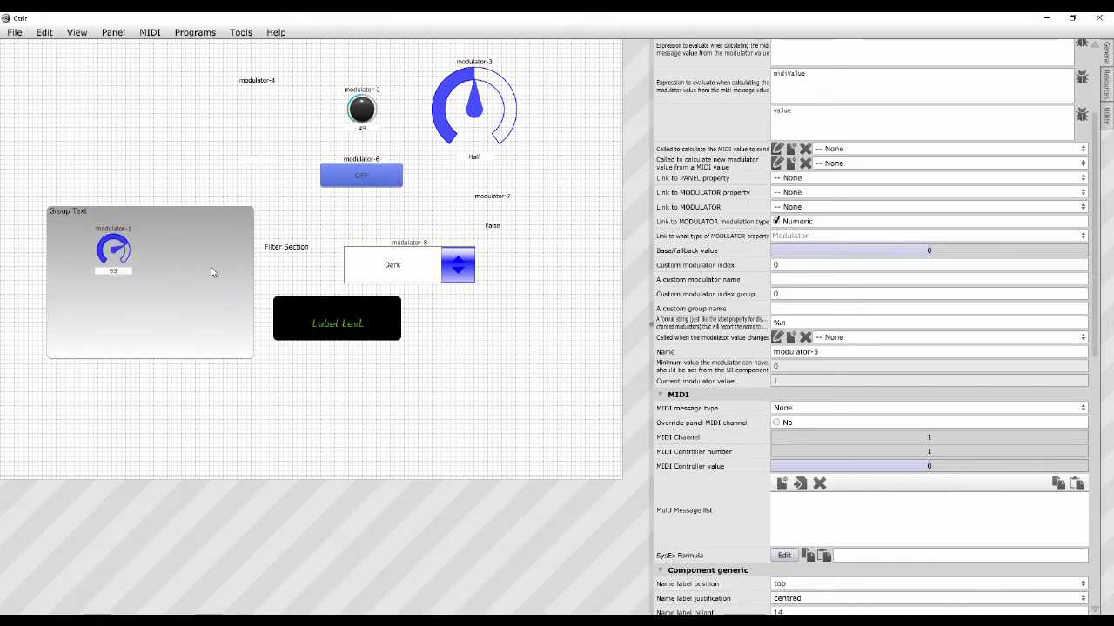
pyautogui.moveTo(216, 263); pyautogui.dragTo(185, 245)
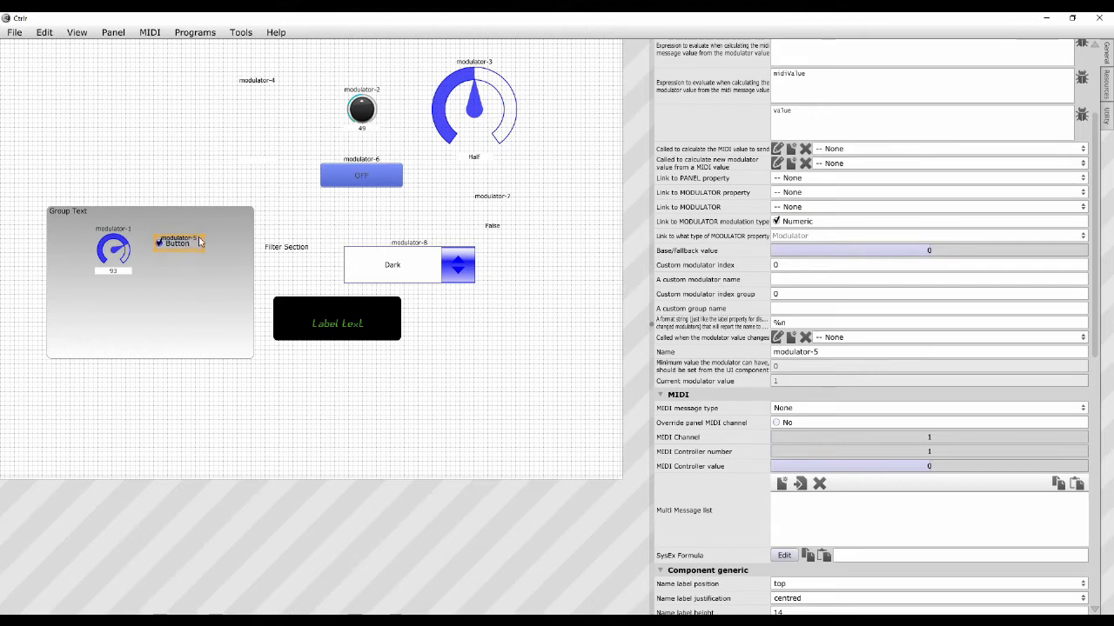
pyautogui.moveTo(366, 100); pyautogui.dragTo(171, 266)
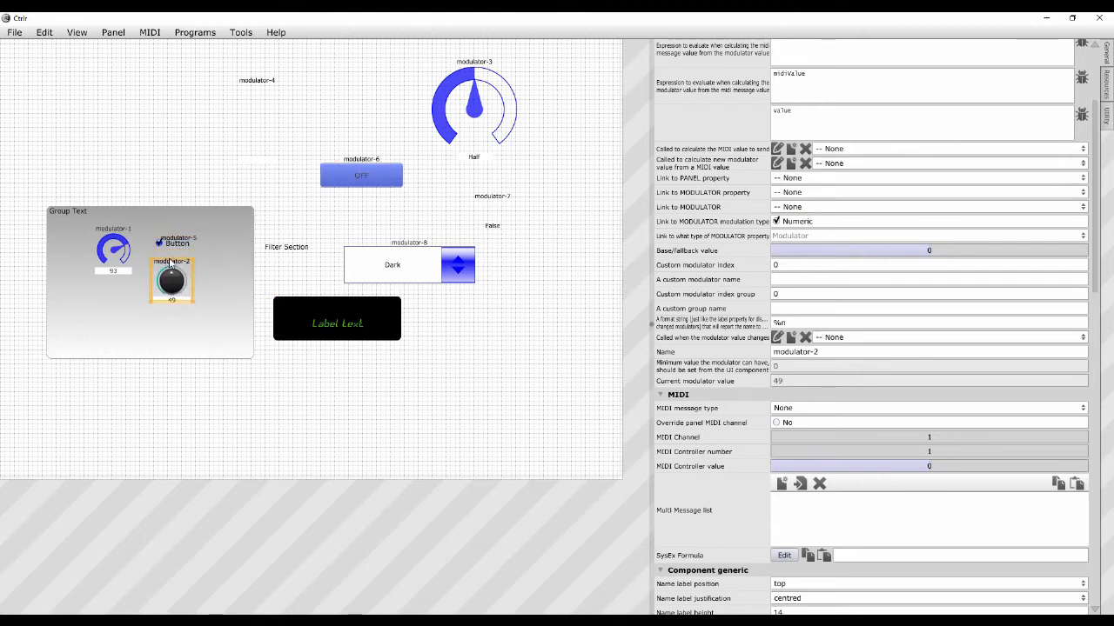
pyautogui.click(218, 256)
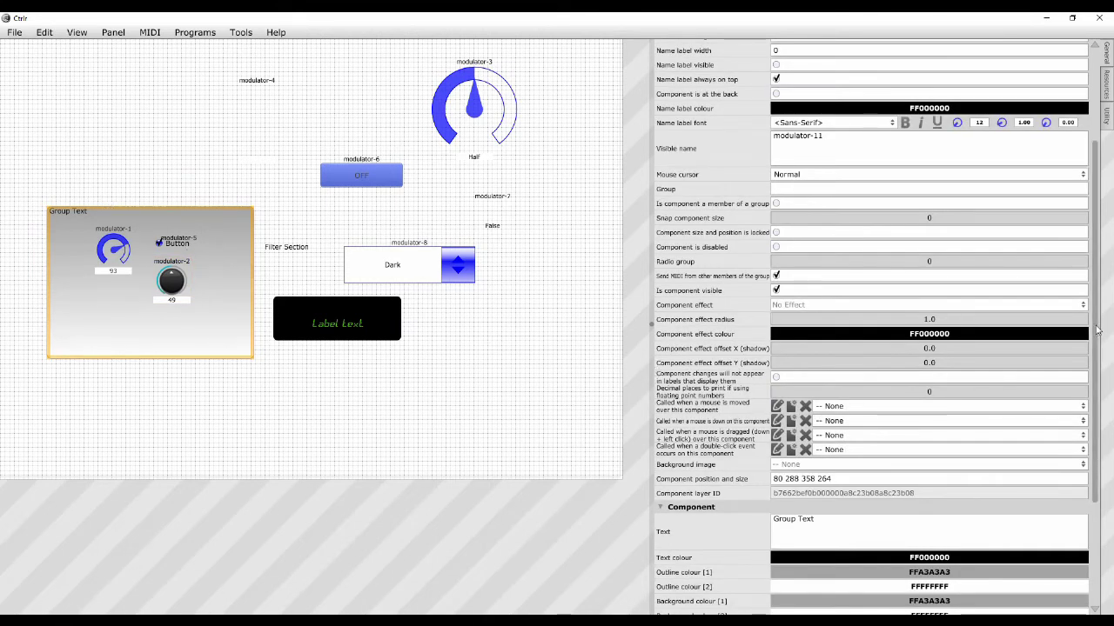
pyautogui.moveTo(1099, 339); pyautogui.dragTo(1092, 481)
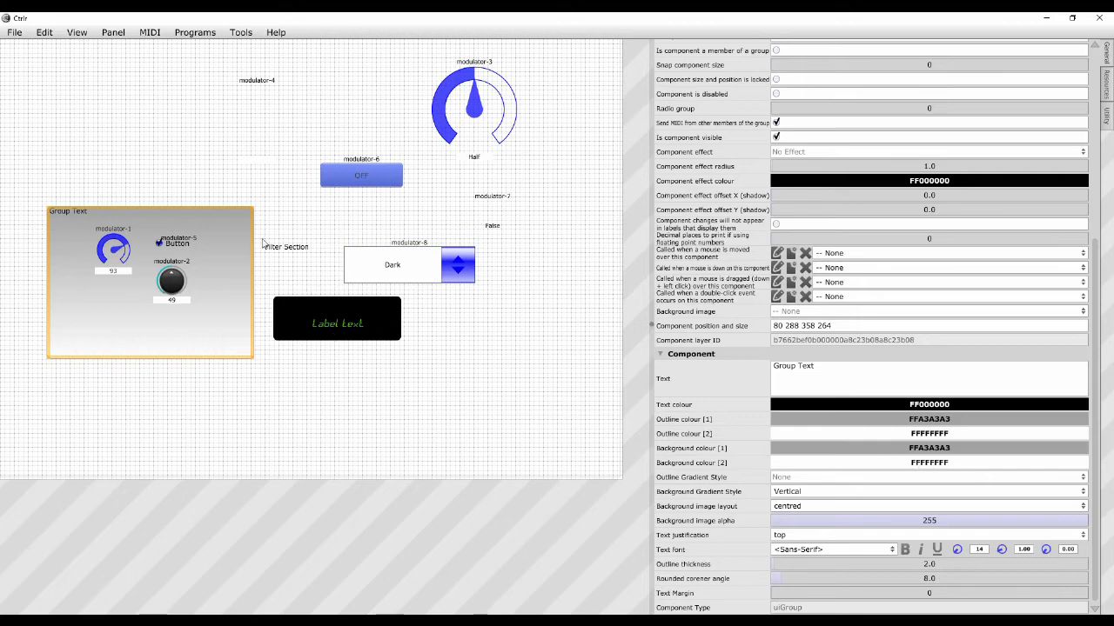
# Review the group's two background colours, its Background image list and the panel's image resources, changing nothing.
pyautogui.click(912, 449)
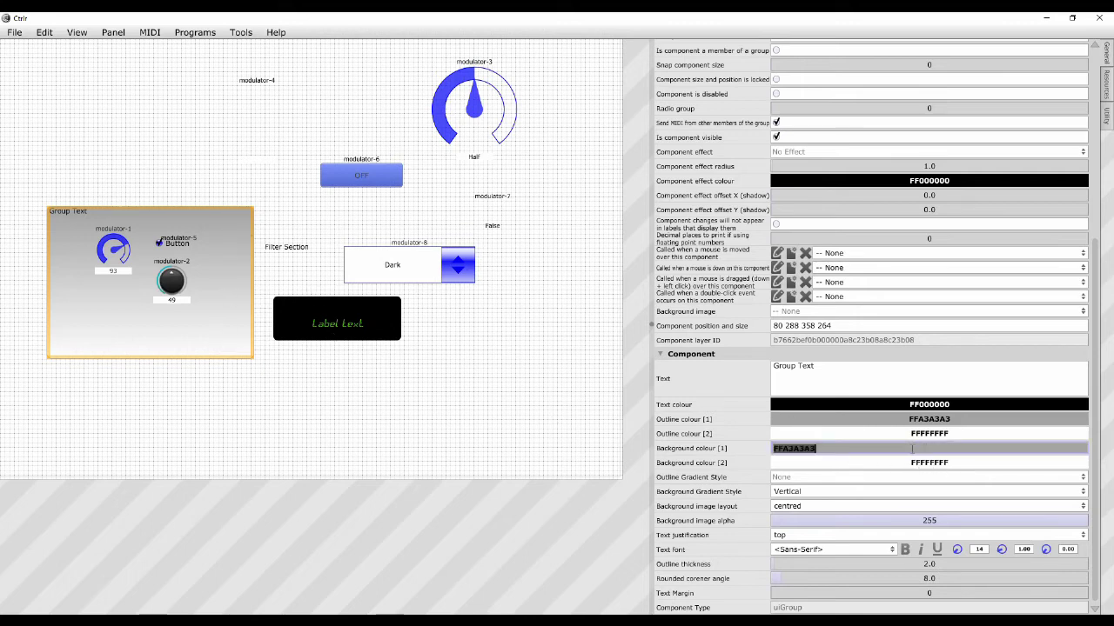
pyautogui.click(937, 464)
pyautogui.press('Return')
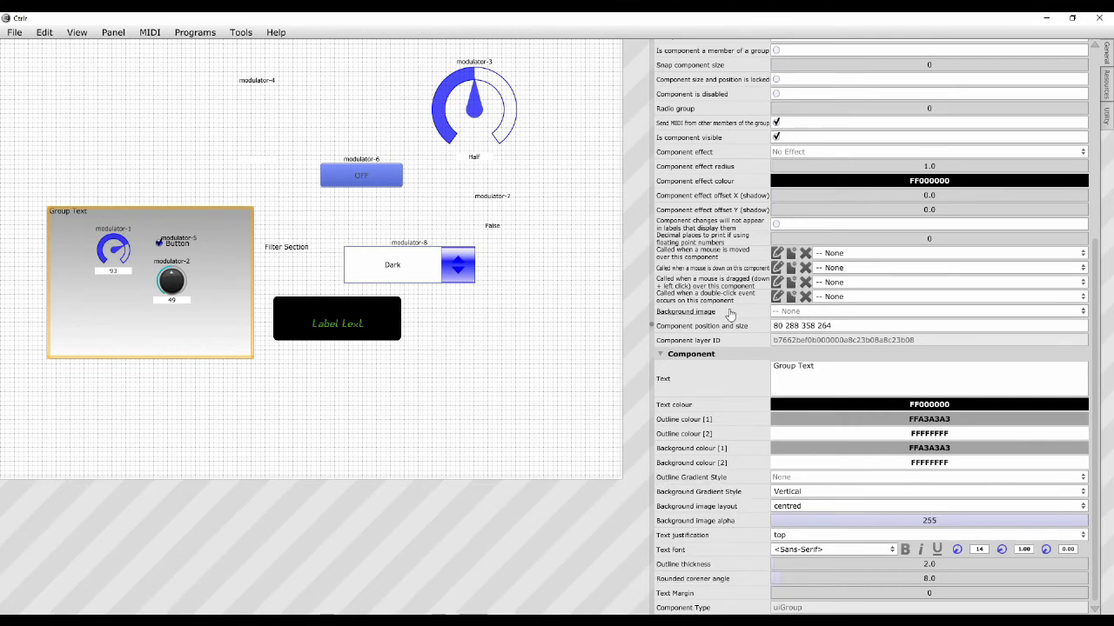
pyautogui.click(812, 313)
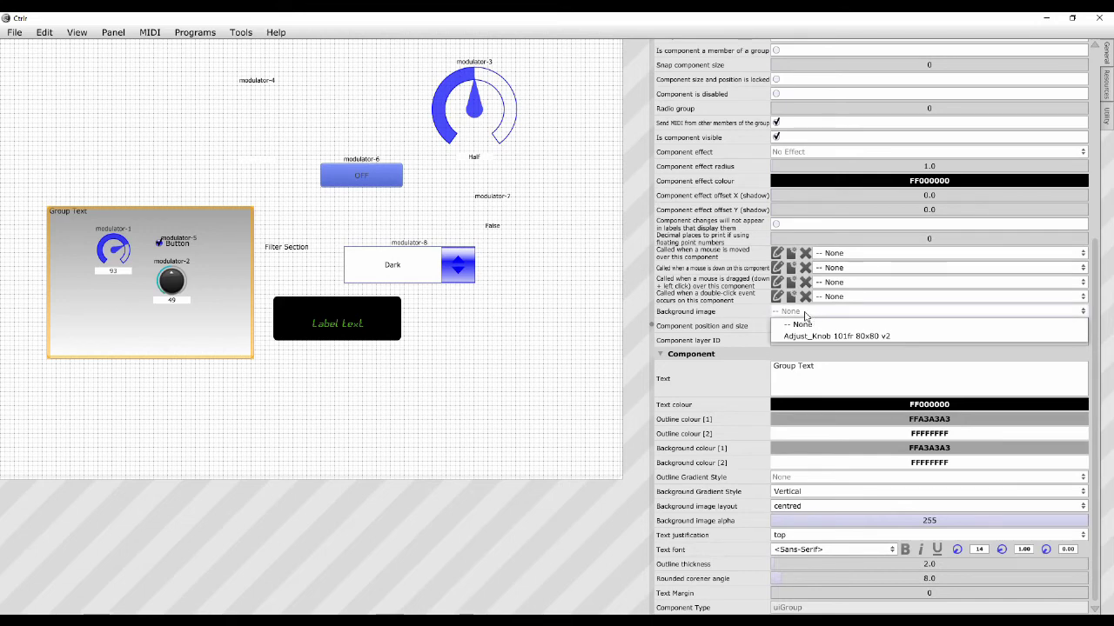
pyautogui.click(775, 319)
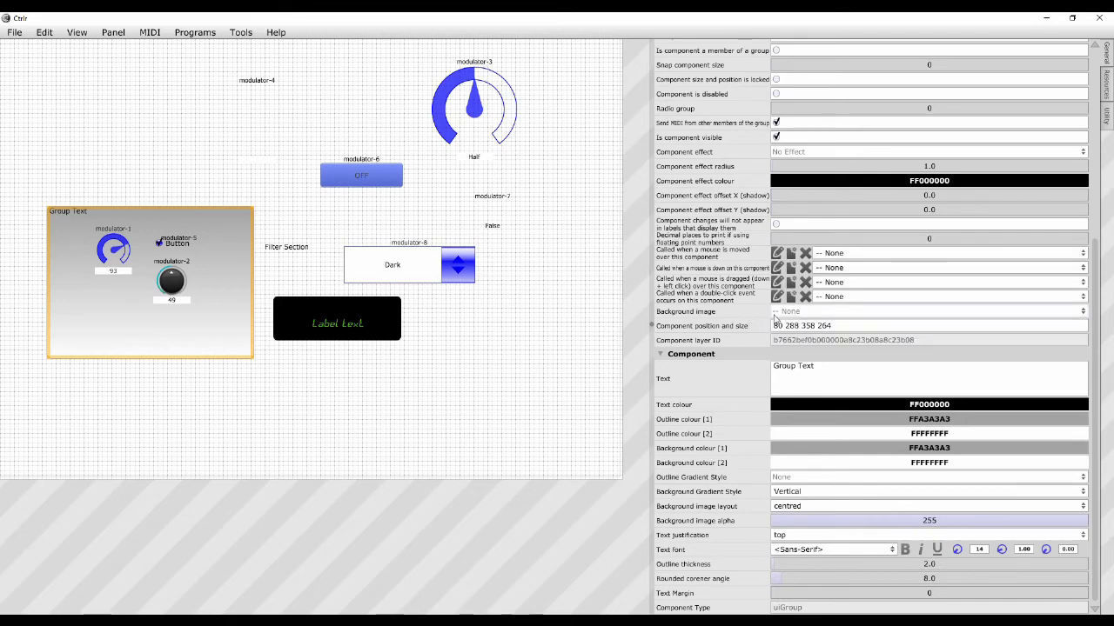
pyautogui.click(1106, 86)
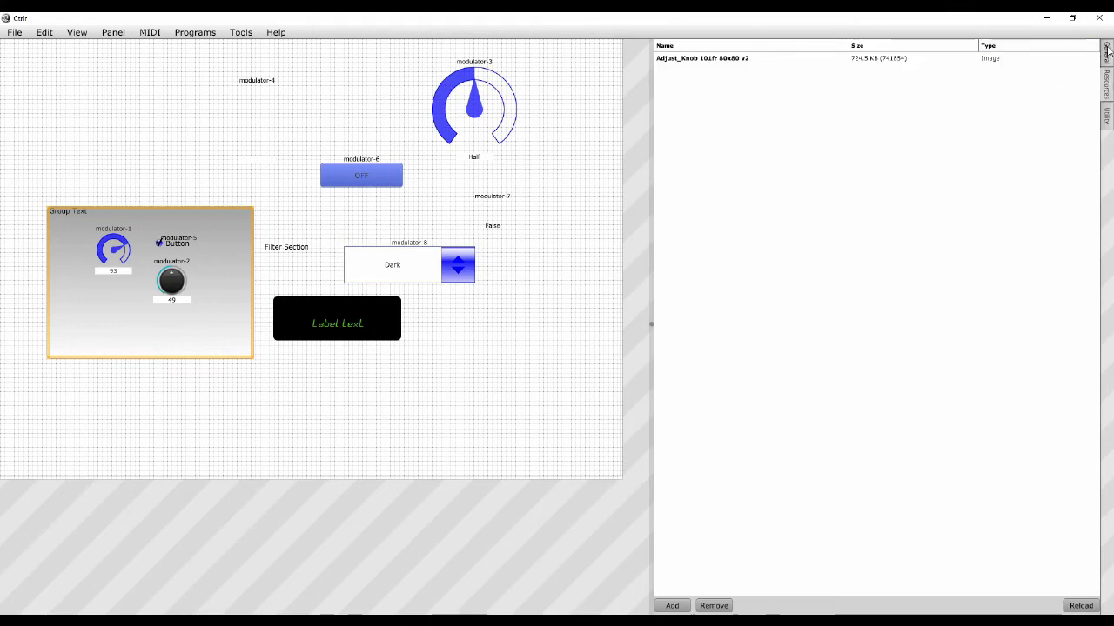
pyautogui.click(1106, 52)
# Recheck the background image choices, then drag the Group Text group to the top-left corner at 8 16.
pyautogui.moveTo(1103, 373); pyautogui.dragTo(1102, 557)
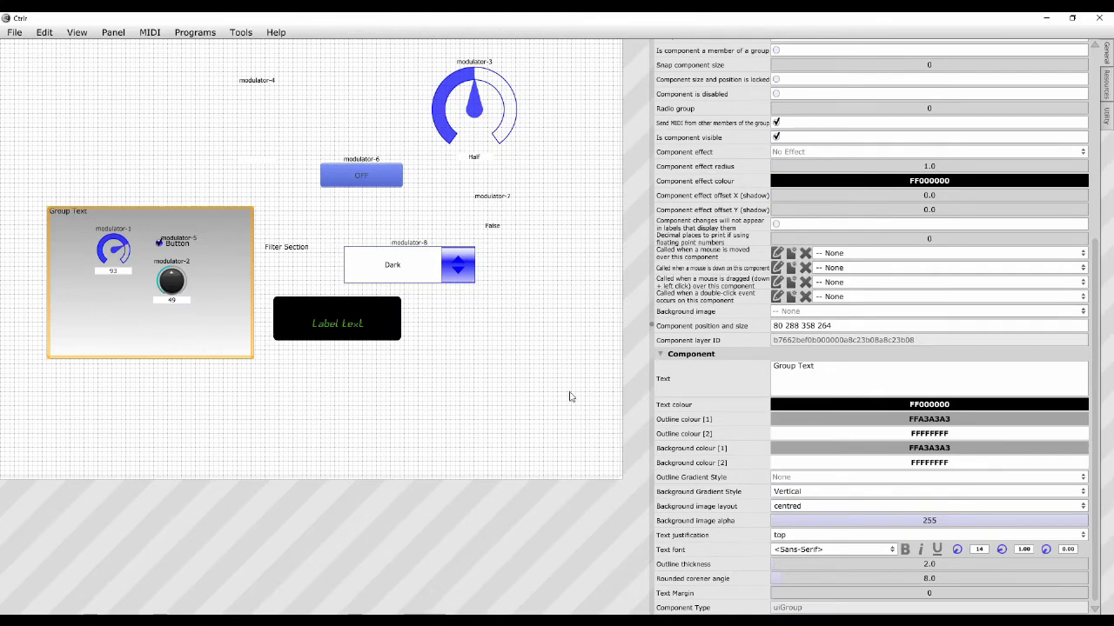
pyautogui.click(790, 311)
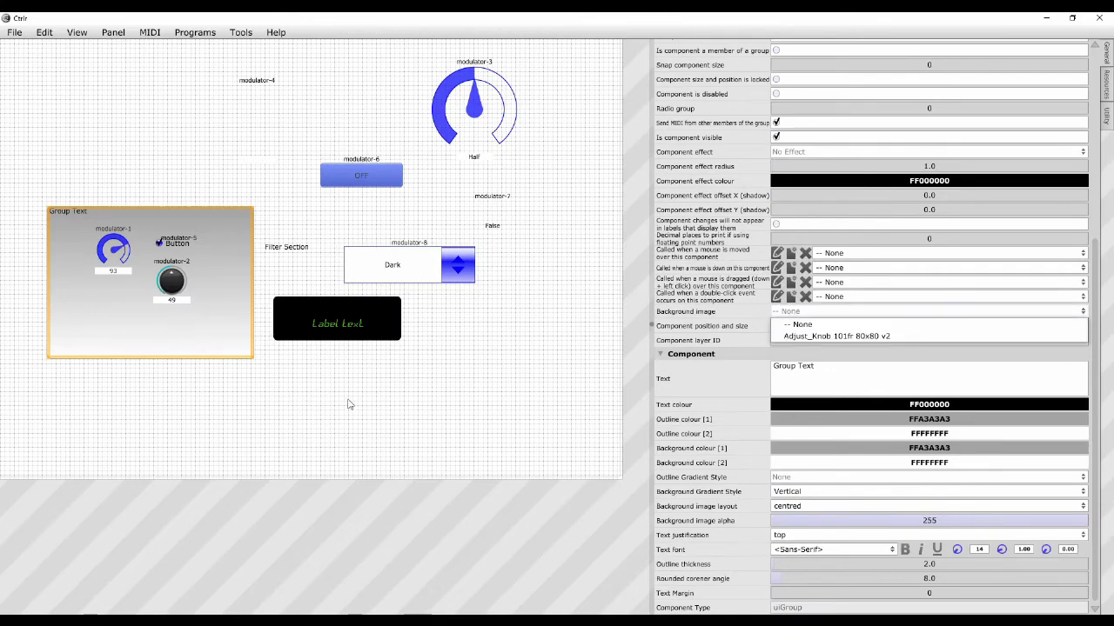
pyautogui.click(442, 357)
pyautogui.moveTo(220, 276); pyautogui.dragTo(177, 132)
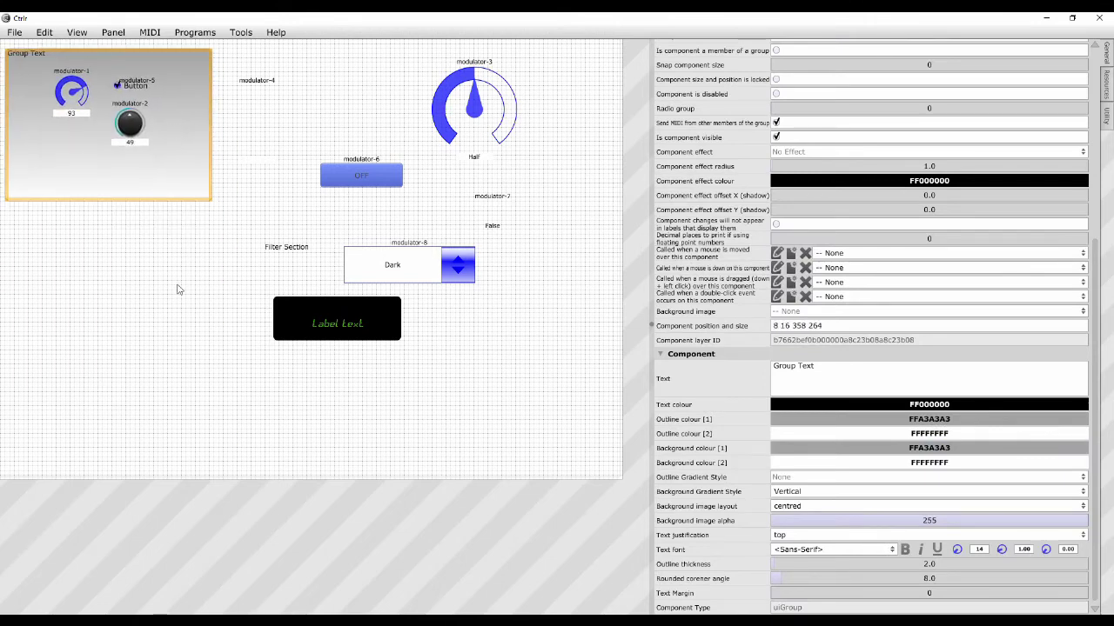
# Add a uiTabs component, modulator-12, sized 478 × 351 and placed at x 24 below the group.
pyautogui.rightClick(158, 244)
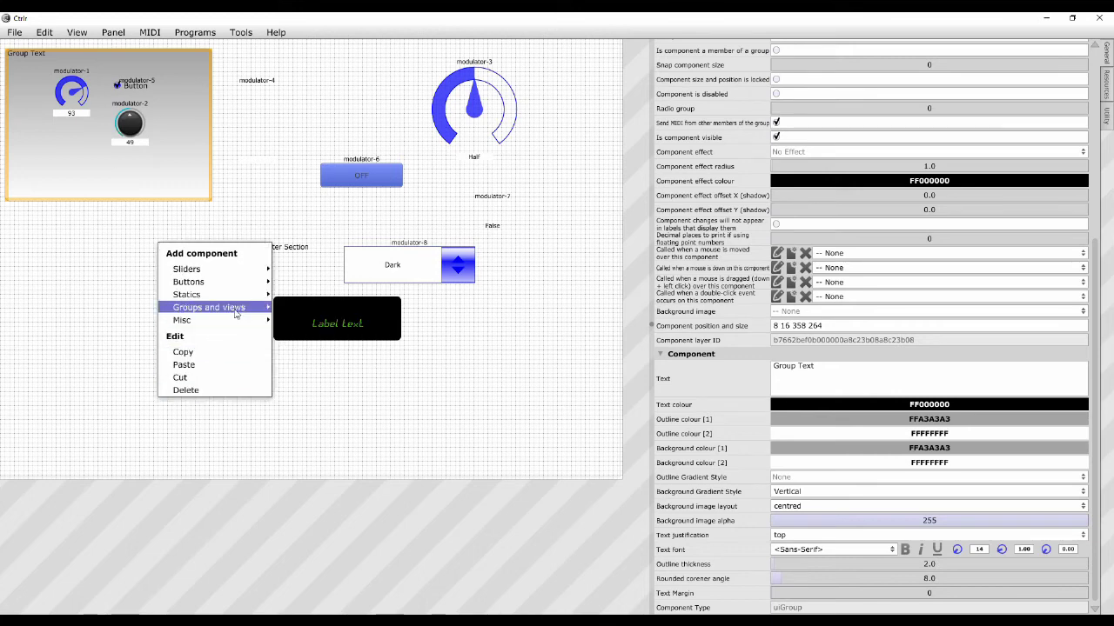
pyautogui.moveTo(235, 313)
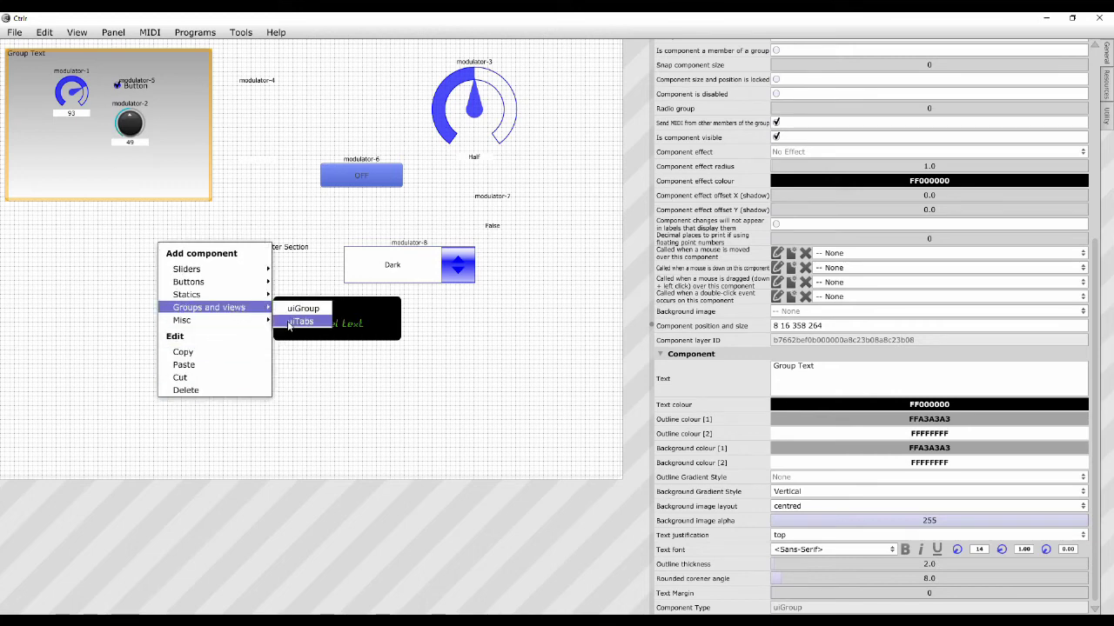
pyautogui.click(289, 325)
pyautogui.moveTo(218, 330); pyautogui.dragTo(116, 311)
pyautogui.moveTo(190, 375); pyautogui.dragTo(314, 432)
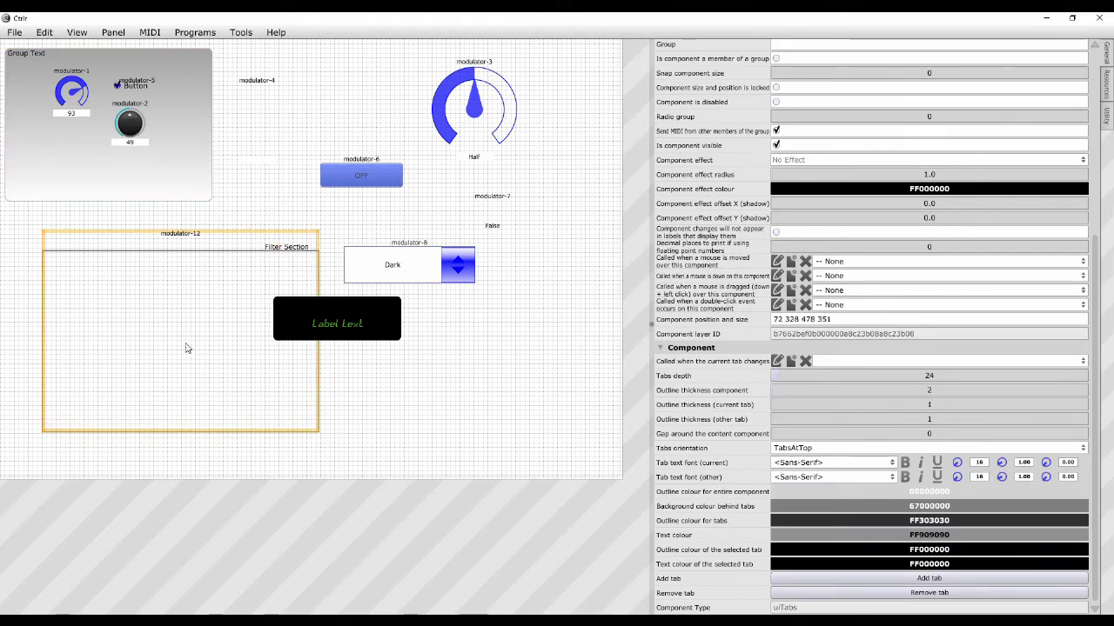
pyautogui.moveTo(186, 348); pyautogui.dragTo(160, 346)
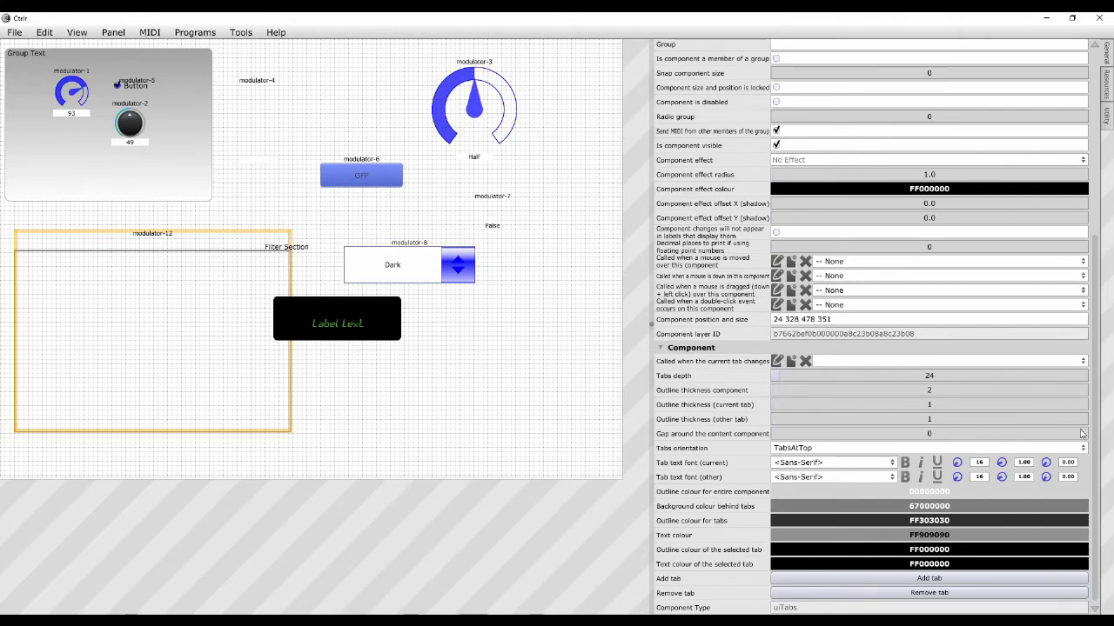
pyautogui.scroll(2, 1090, 437)
pyautogui.scroll(-2, 1090, 437)
# Add Tab 0, Tab 1 and Tab 2, then move Label Text and the modulator-8 combo into Tab 0.
pyautogui.click(929, 579)
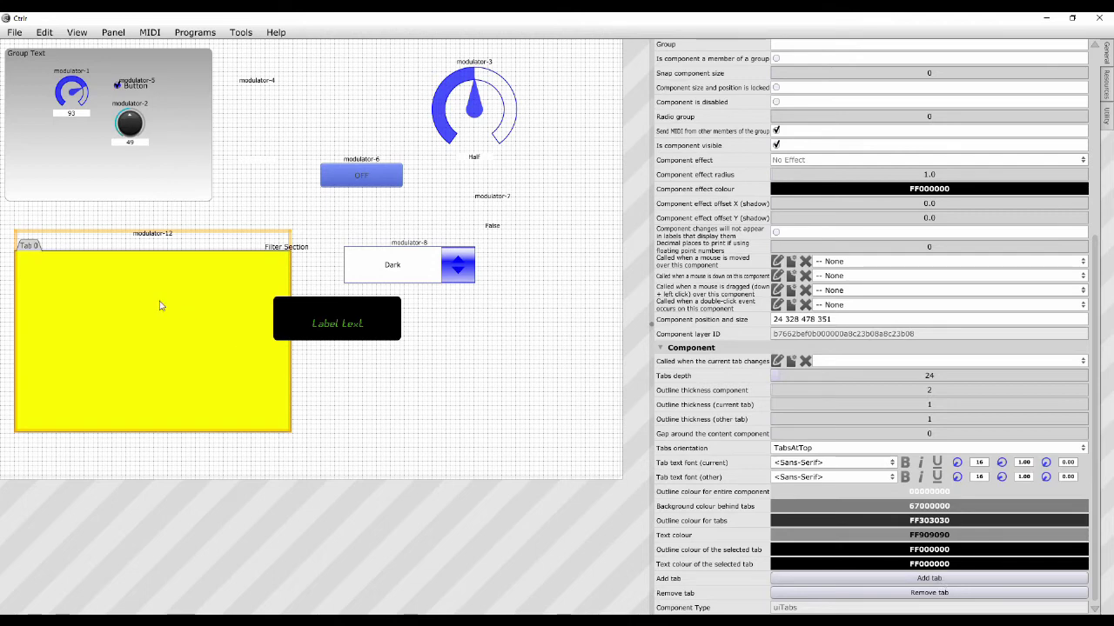
pyautogui.click(917, 580)
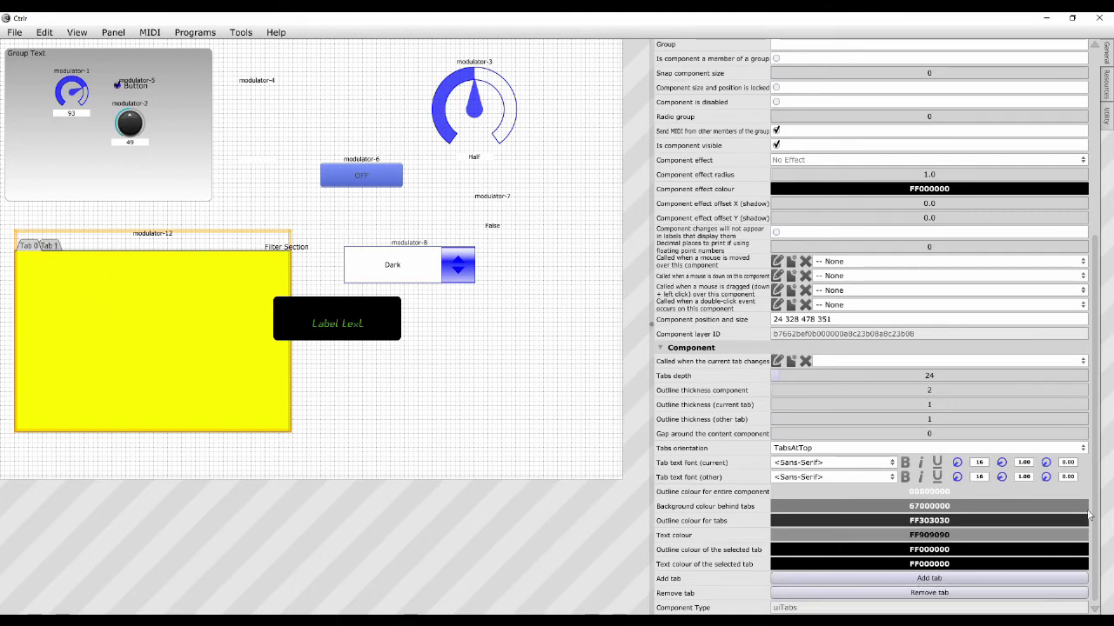
pyautogui.click(938, 582)
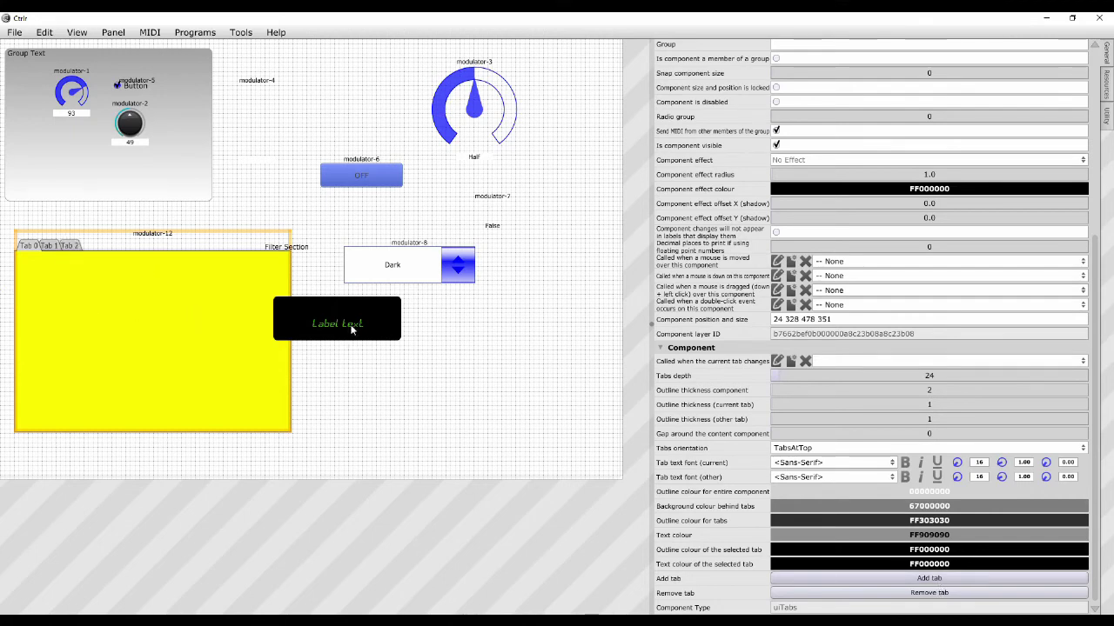
pyautogui.moveTo(352, 329); pyautogui.dragTo(67, 286)
pyautogui.click(424, 273)
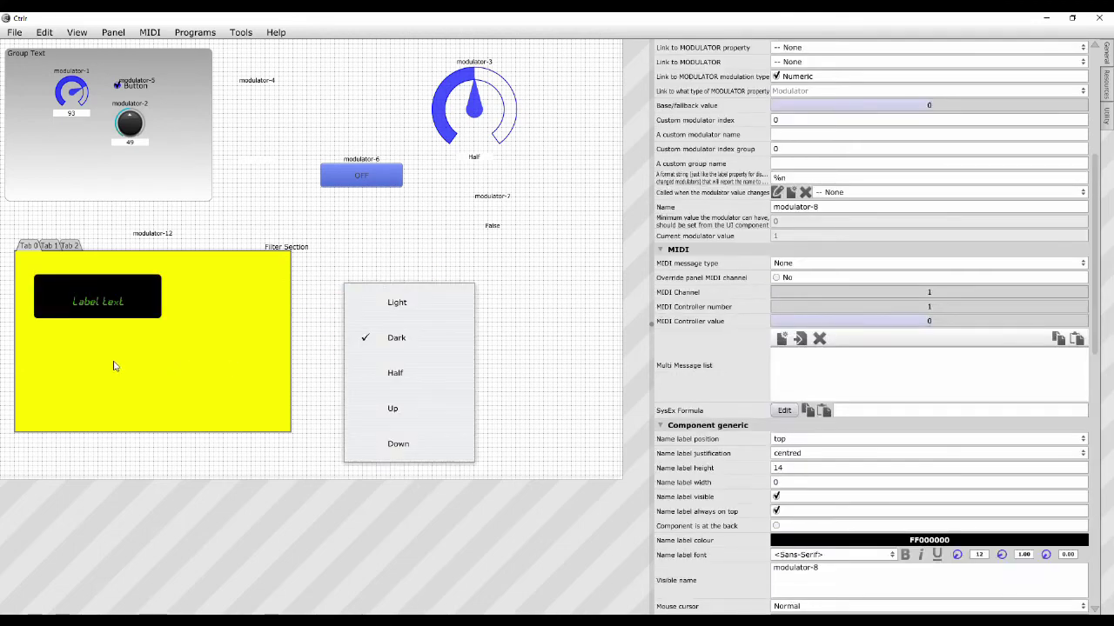
pyautogui.moveTo(113, 366); pyautogui.dragTo(94, 352)
pyautogui.moveTo(139, 383); pyautogui.dragTo(91, 355)
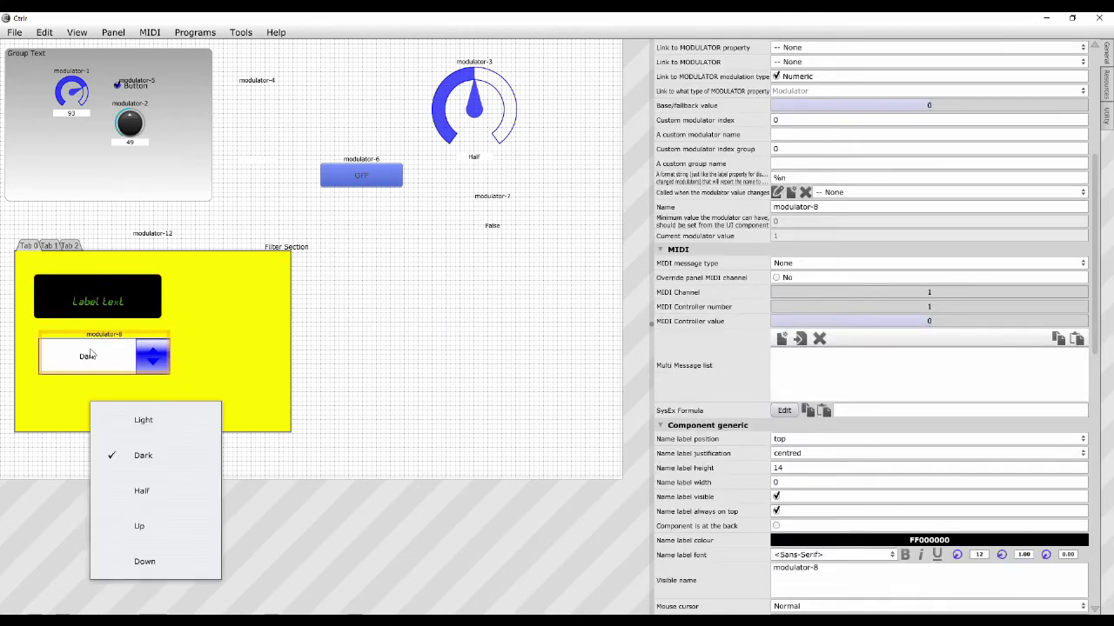
# Move the modulator-6 button into Tab 1 and modulators 3, 7 and 4 into Tab 2.
pyautogui.click(59, 249)
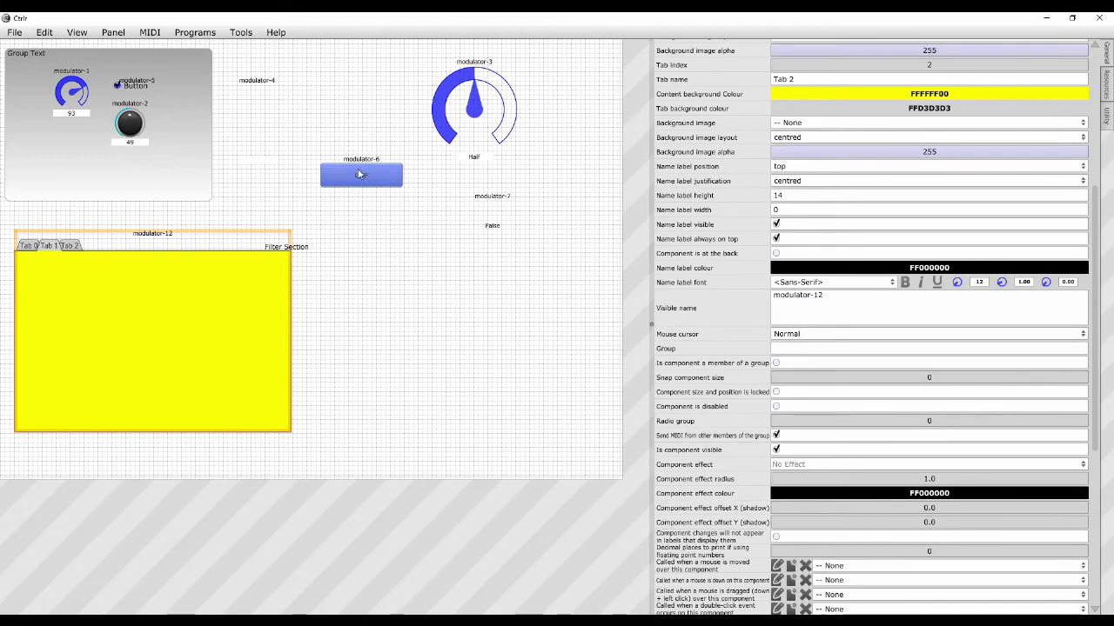
pyautogui.moveTo(360, 174); pyautogui.dragTo(48, 296)
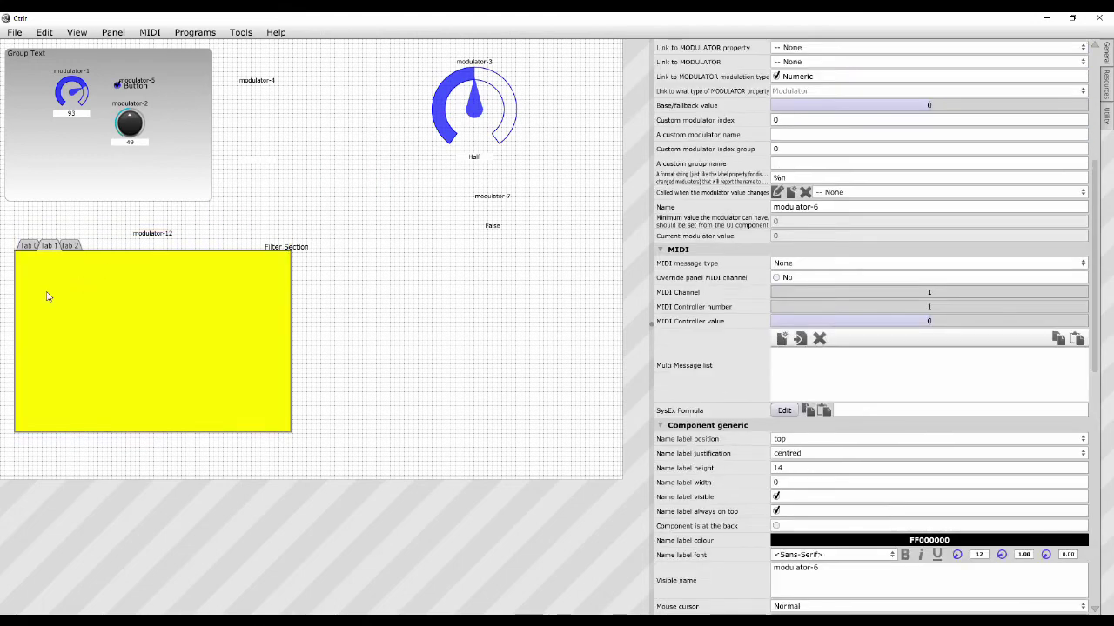
pyautogui.click(66, 246)
pyautogui.moveTo(489, 108); pyautogui.dragTo(161, 316)
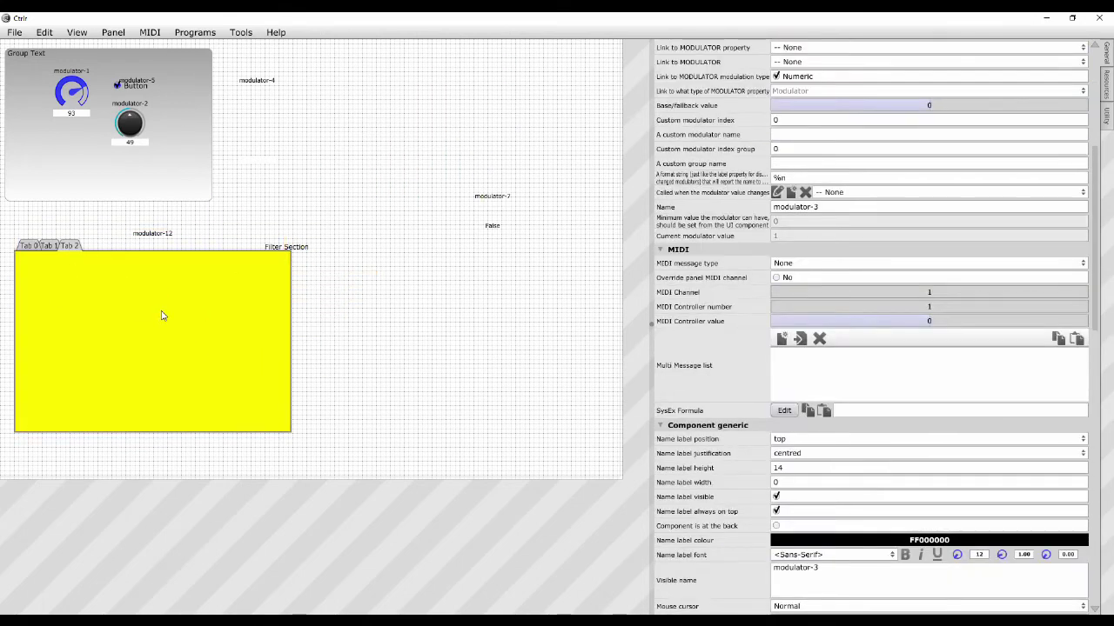
pyautogui.moveTo(90, 302); pyautogui.dragTo(92, 305)
pyautogui.moveTo(504, 213); pyautogui.dragTo(216, 280)
pyautogui.moveTo(256, 98); pyautogui.dragTo(239, 353)
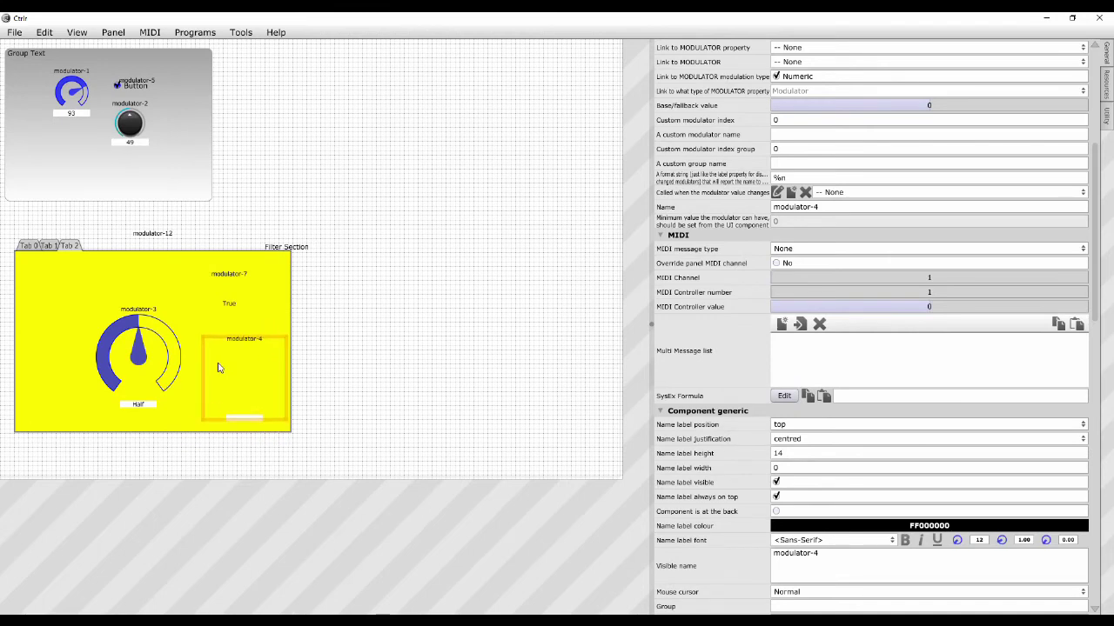
pyautogui.click(50, 247)
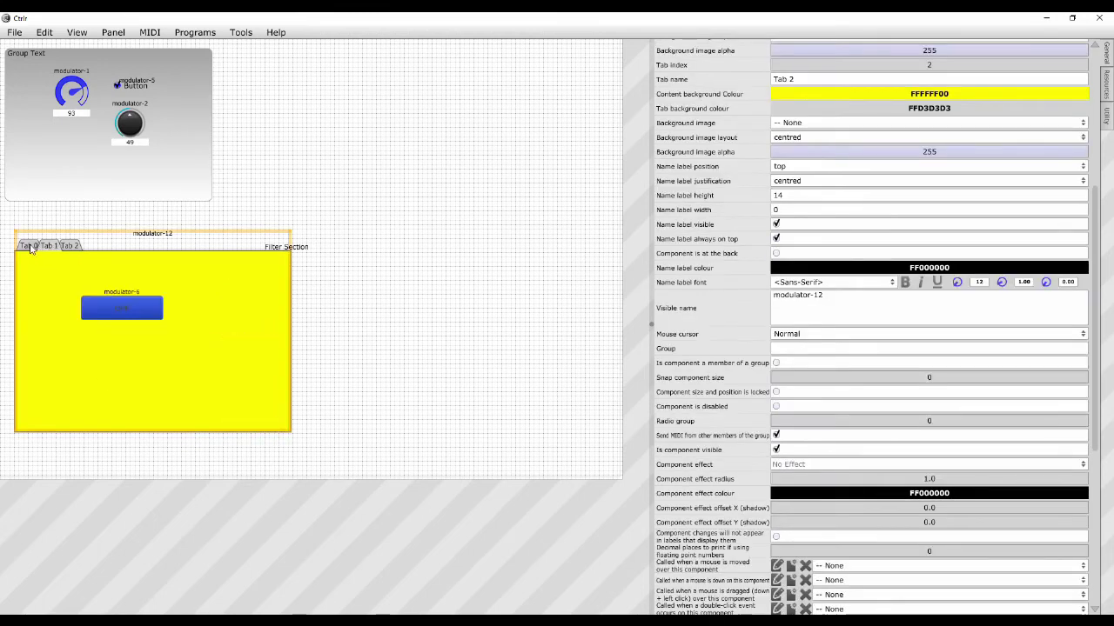
# Flip between Tab 0 and the other tab to review what each holds.
pyautogui.click(29, 248)
pyautogui.click(52, 248)
pyautogui.click(32, 247)
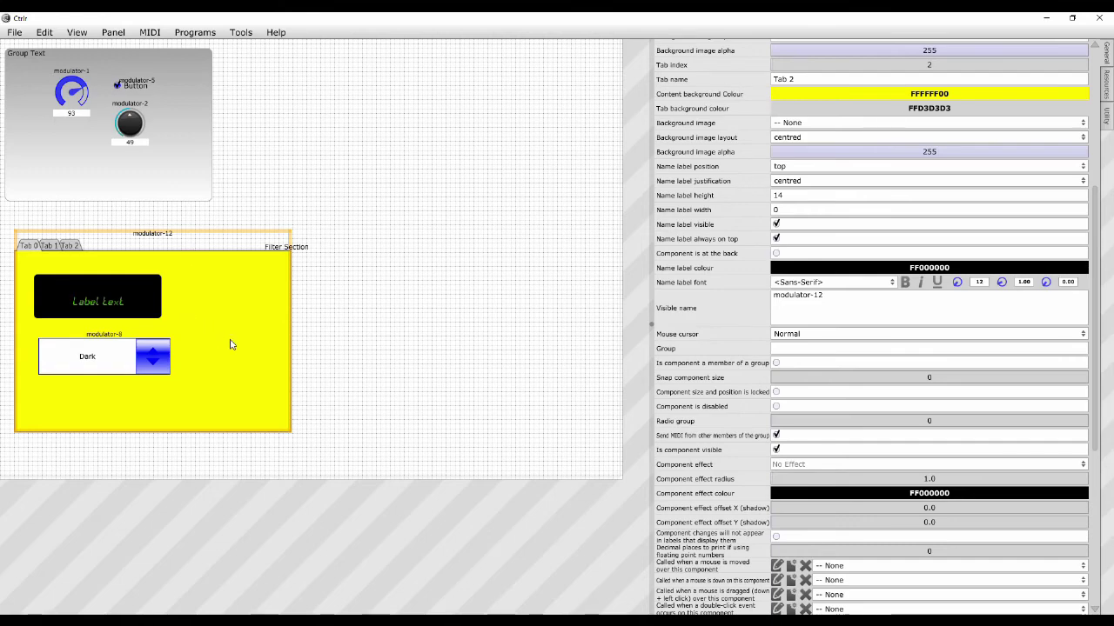
# Move the Filter Section label into Tab 0 and shift the tabs container up beside Group Text.
pyautogui.scroll(5, 1099, 374)
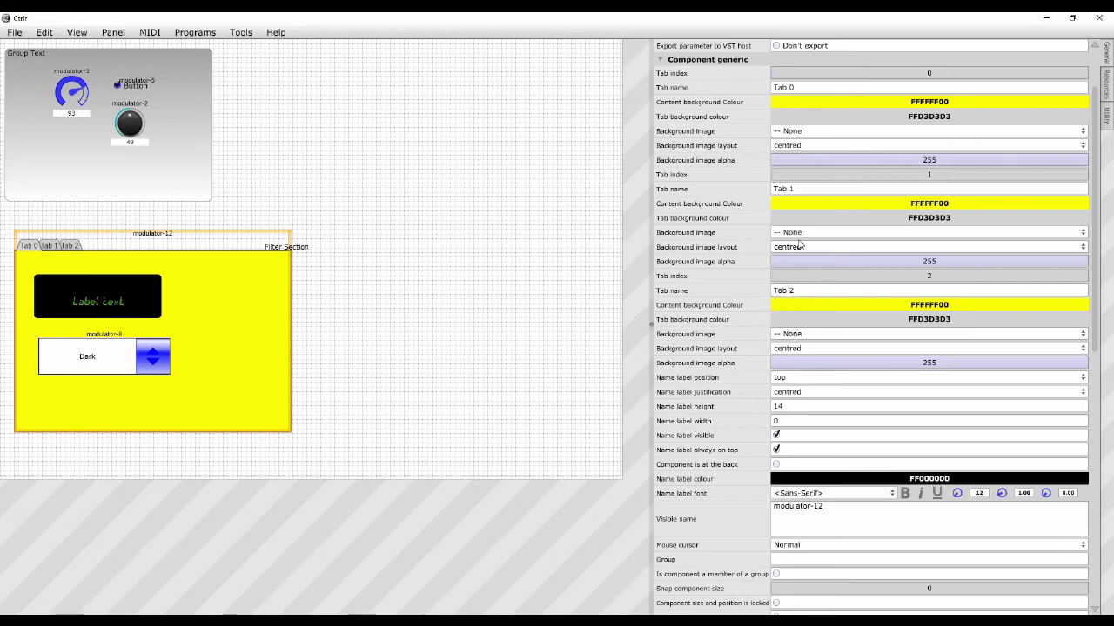
pyautogui.moveTo(236, 315); pyautogui.dragTo(258, 335)
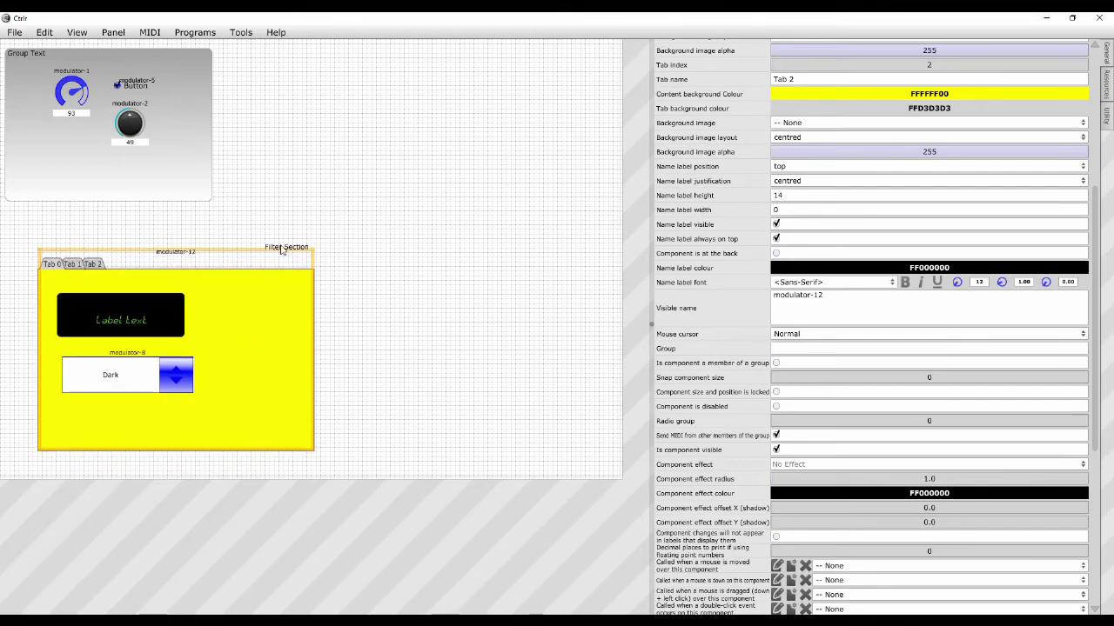
pyautogui.moveTo(281, 252); pyautogui.dragTo(220, 299)
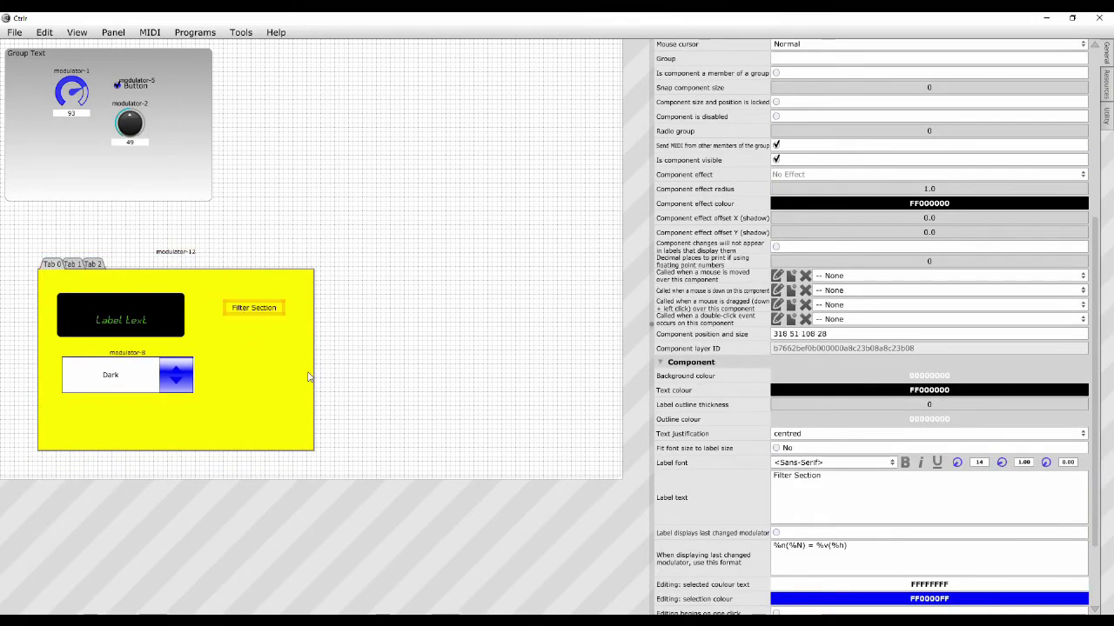
pyautogui.moveTo(267, 383); pyautogui.dragTo(451, 186)
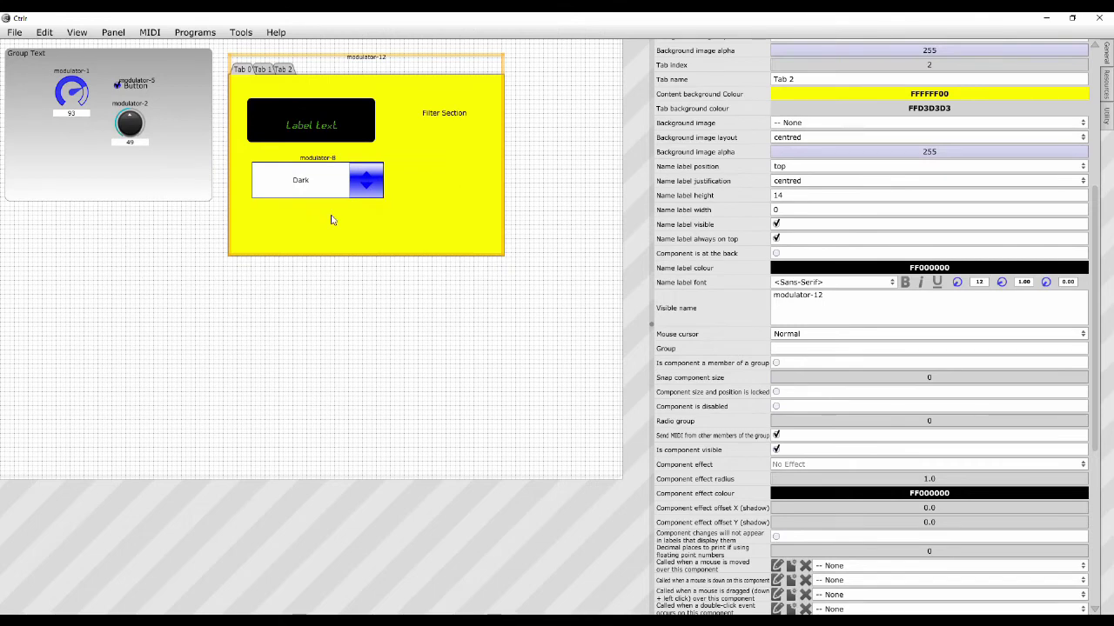
# Add a uiMidiKeyboard component, modulator-13, and move it down and left.
pyautogui.rightClick(283, 322)
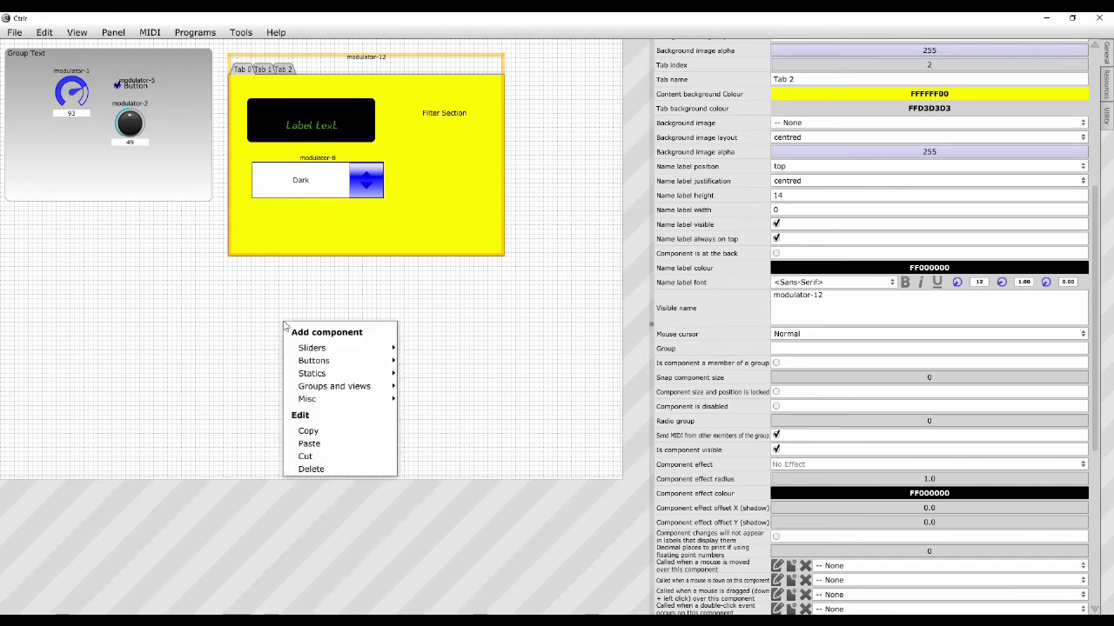
pyautogui.moveTo(383, 405)
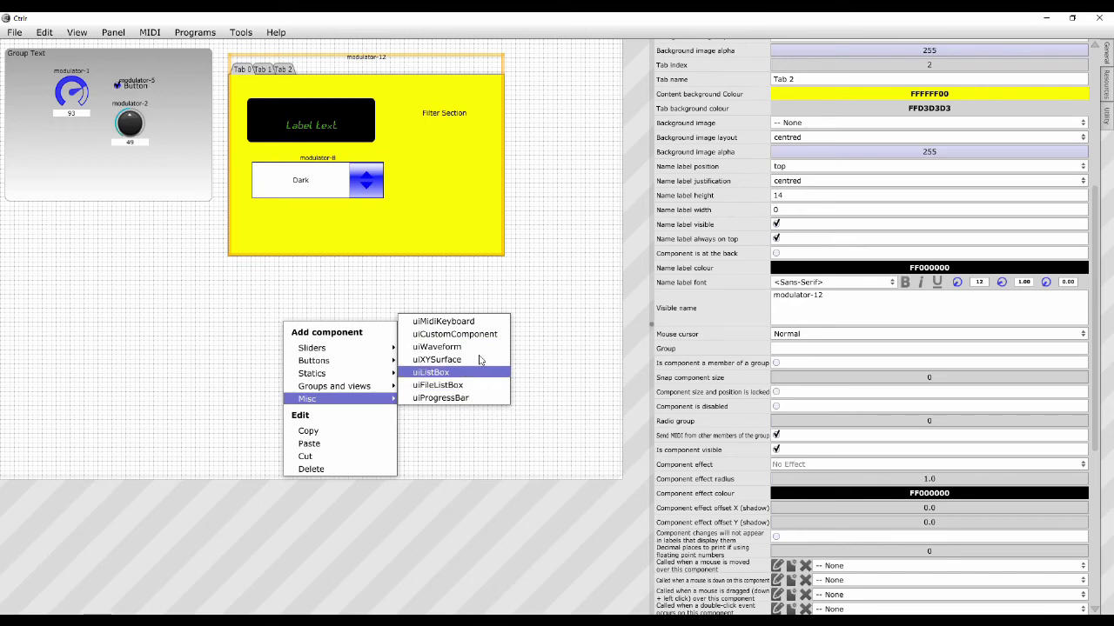
pyautogui.click(470, 322)
pyautogui.moveTo(360, 342); pyautogui.dragTo(312, 392)
# Add a uiFileListBox, modulator-14, beside the yellow tabs and enlarge it downward.
pyautogui.rightClick(420, 325)
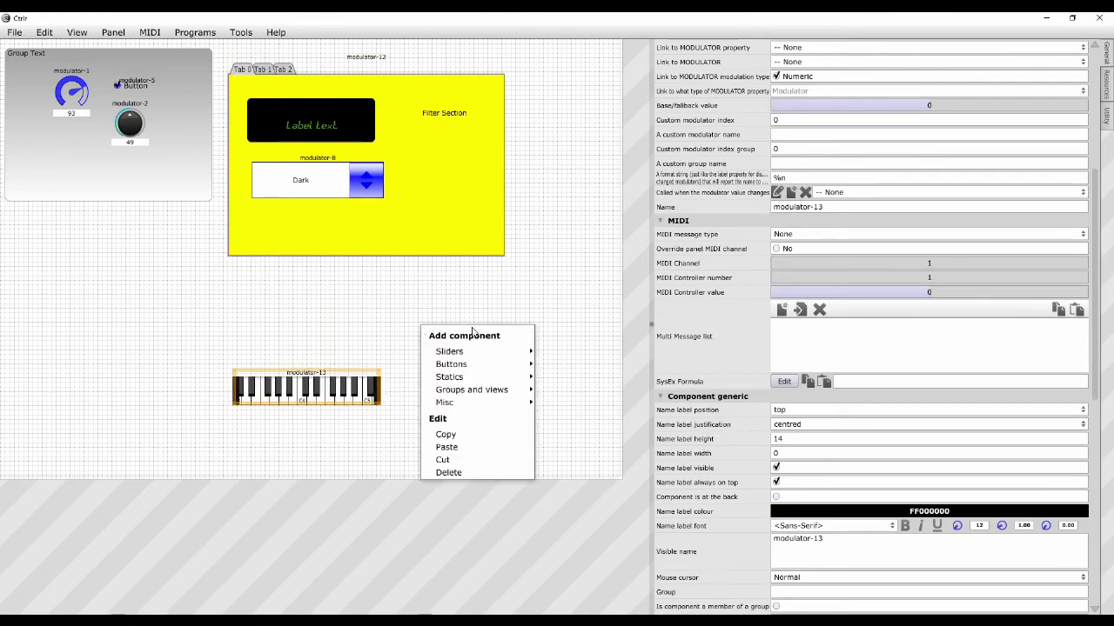
pyautogui.moveTo(524, 413)
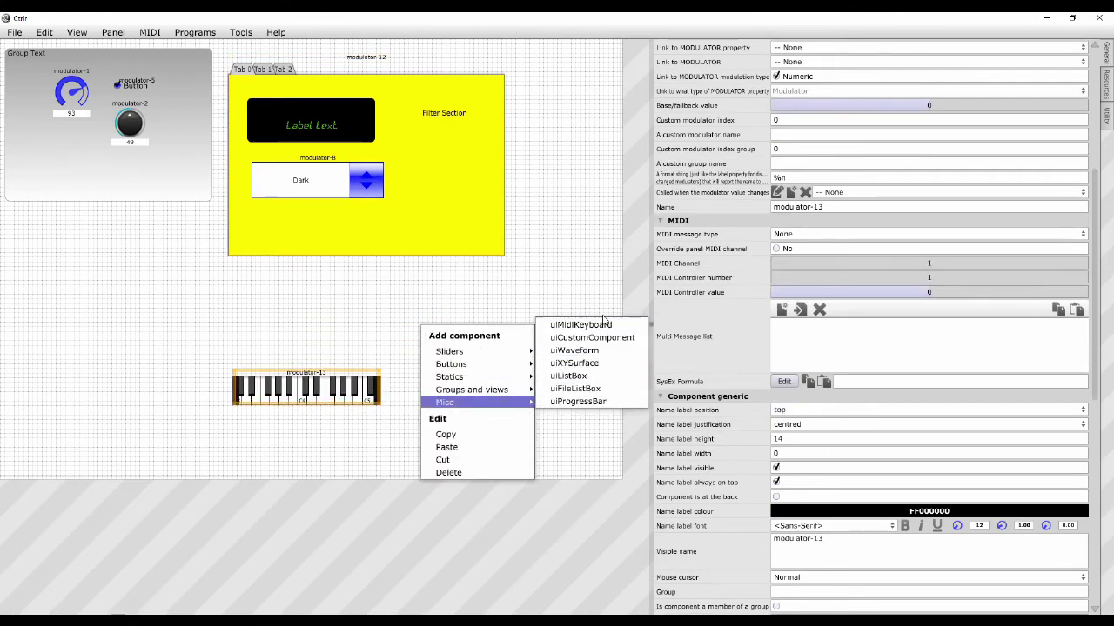
pyautogui.click(592, 393)
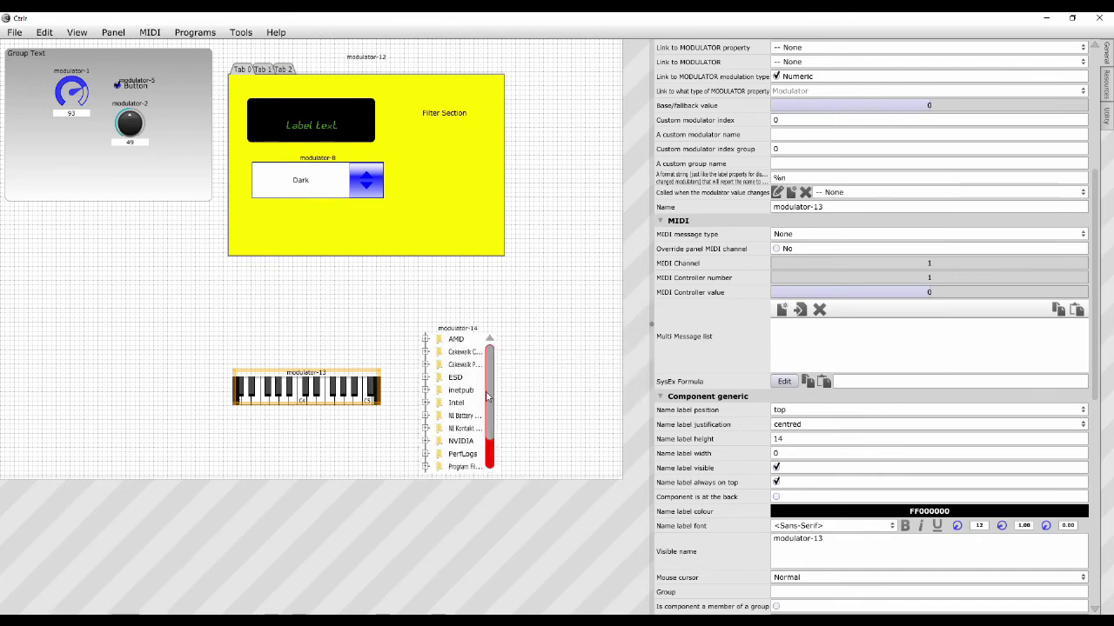
pyautogui.moveTo(468, 334); pyautogui.dragTo(570, 71)
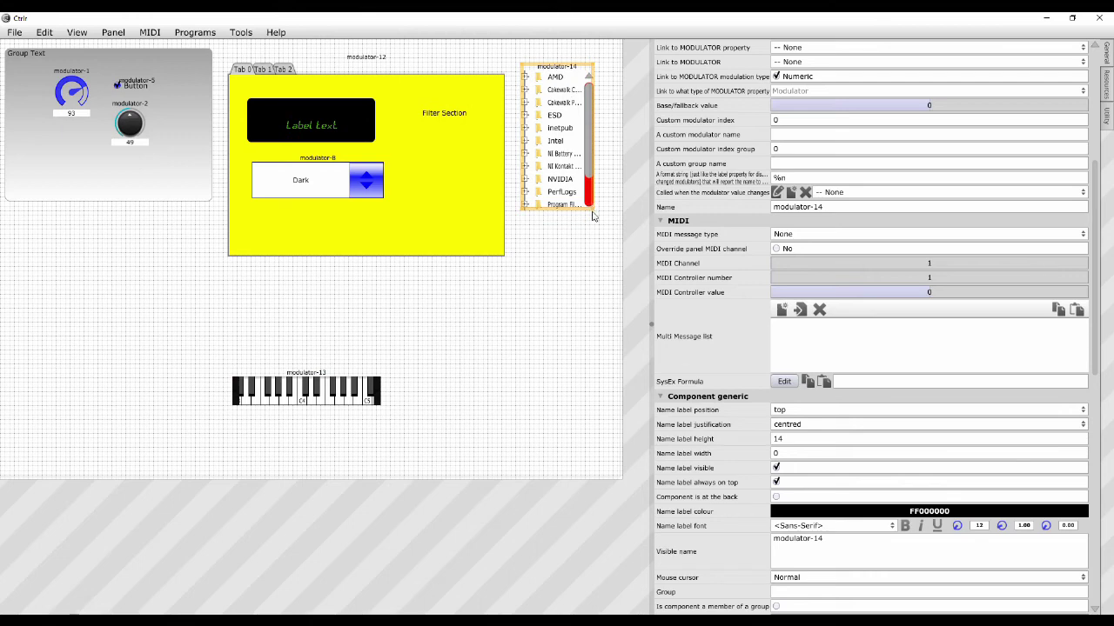
pyautogui.moveTo(596, 211); pyautogui.dragTo(619, 431)
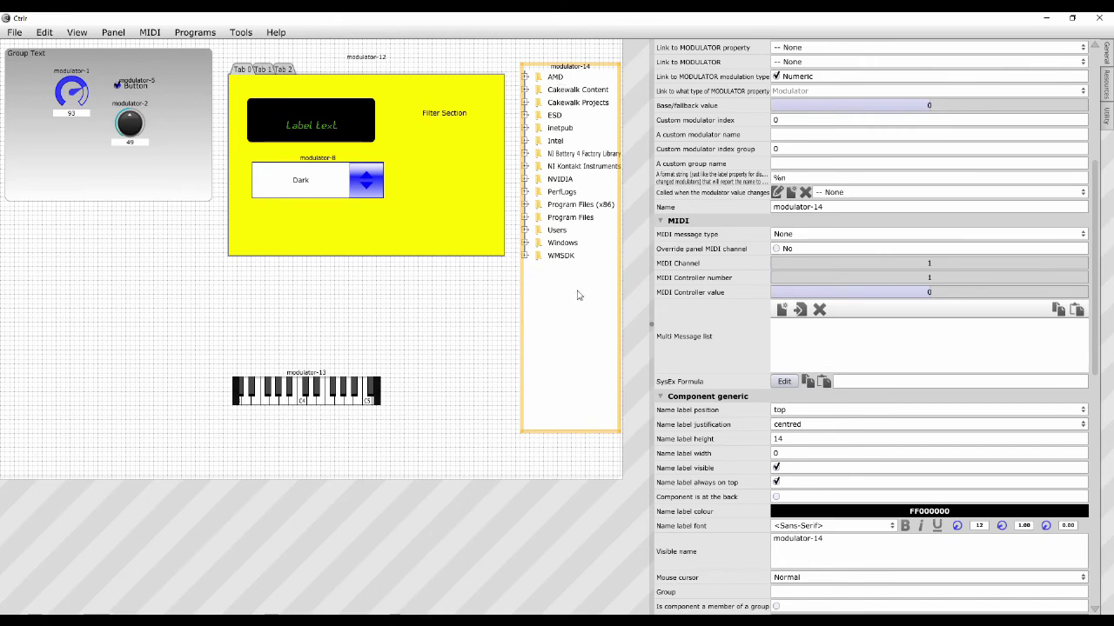
pyautogui.moveTo(575, 296); pyautogui.dragTo(569, 309)
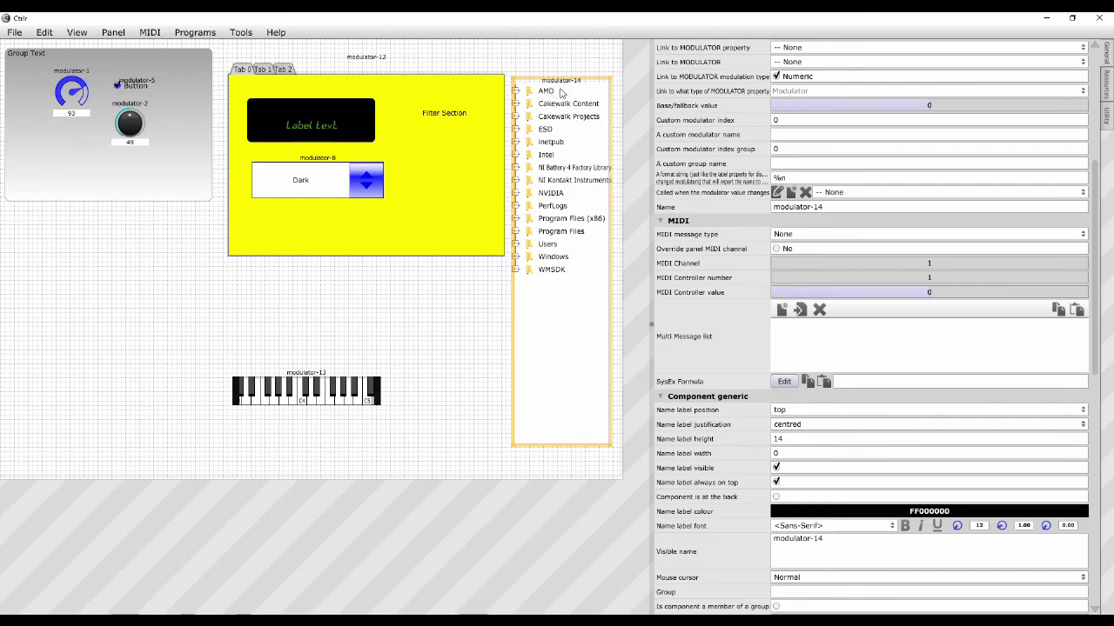
pyautogui.rightClick(555, 322)
pyautogui.click(419, 307)
# Move the MIDI keyboard to the bottom-left and stretch it wider across the panel bottom.
pyautogui.moveTo(355, 396); pyautogui.dragTo(150, 454)
pyautogui.moveTo(504, 470); pyautogui.dragTo(617, 478)
pyautogui.click(364, 285)
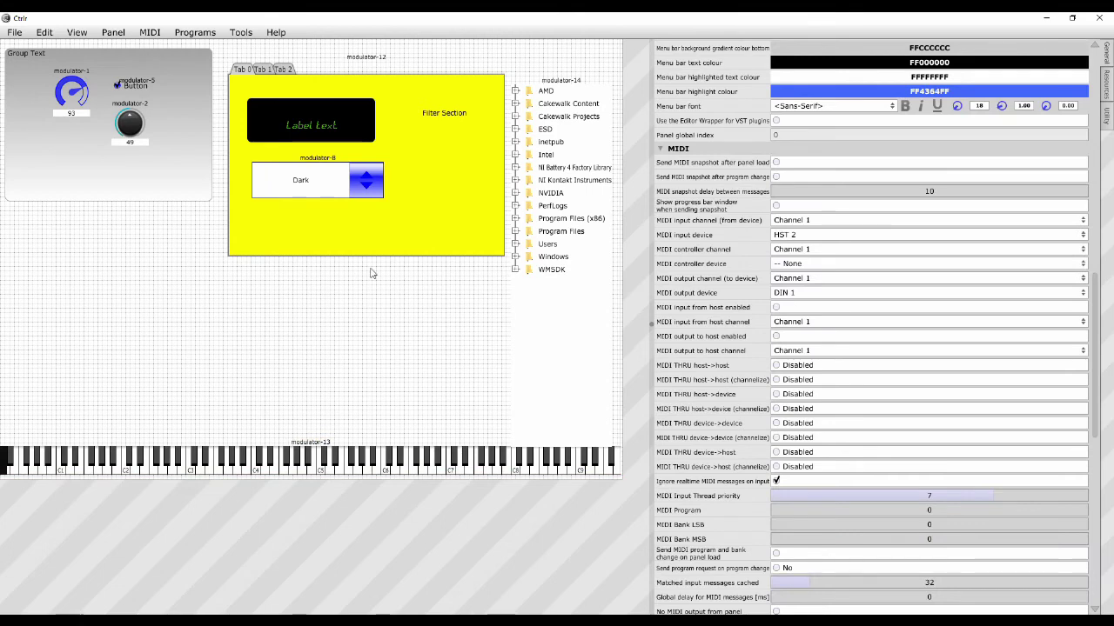
pyautogui.rightClick(370, 273)
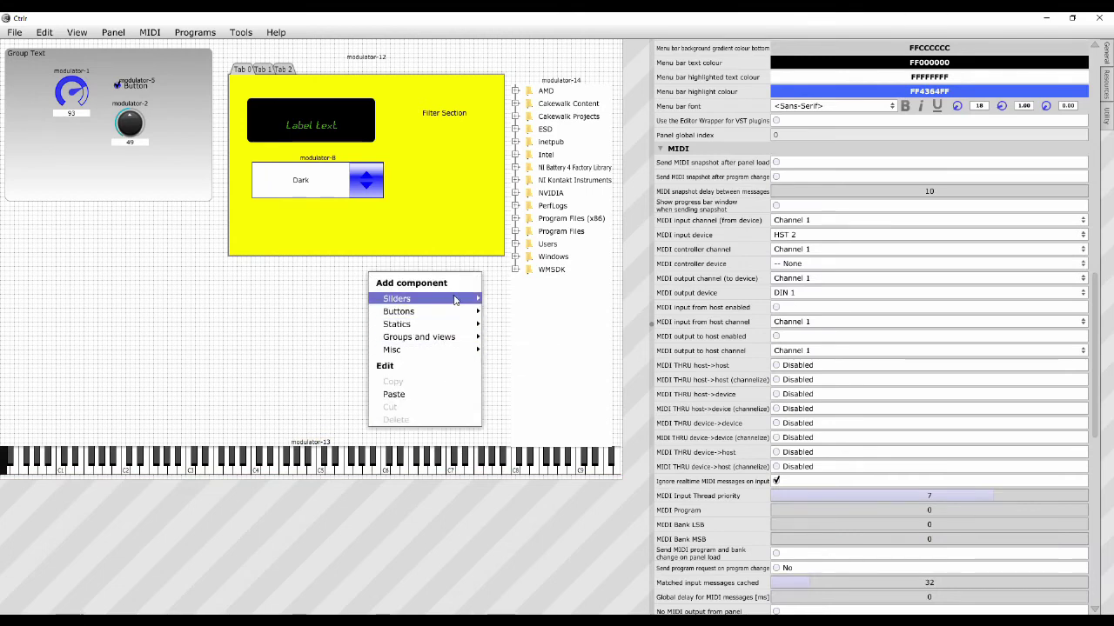
# Dismiss the add-component menu and browse the MIDI, Programs, Tools, View, Edit and Panel menus.
pyautogui.moveTo(454, 333)
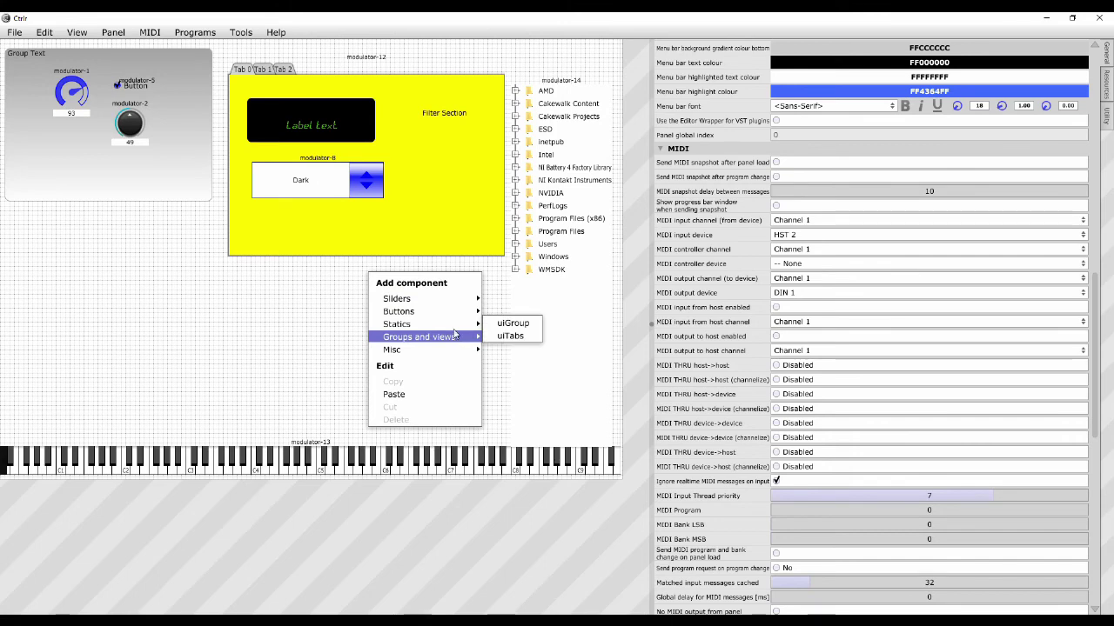
pyautogui.click(313, 297)
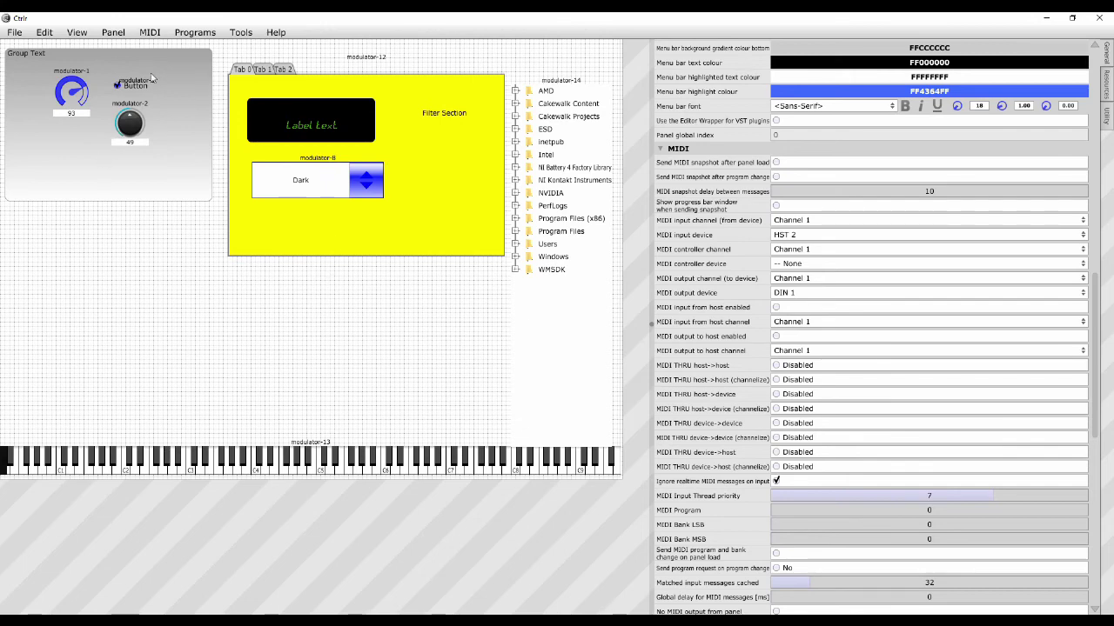
pyautogui.click(150, 33)
pyautogui.click(113, 53)
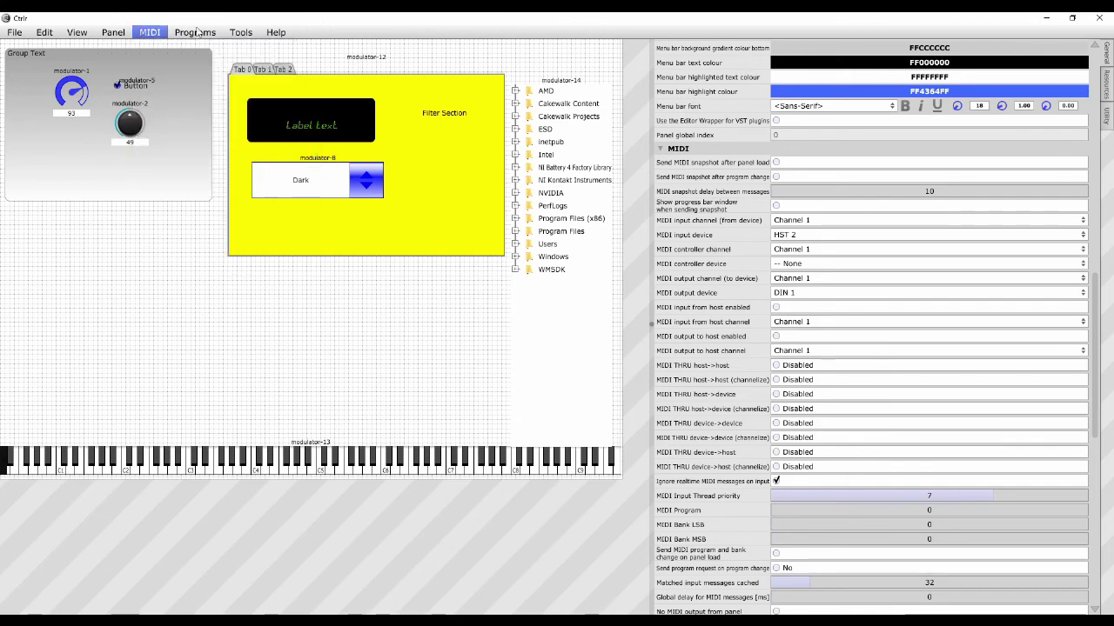
pyautogui.click(195, 32)
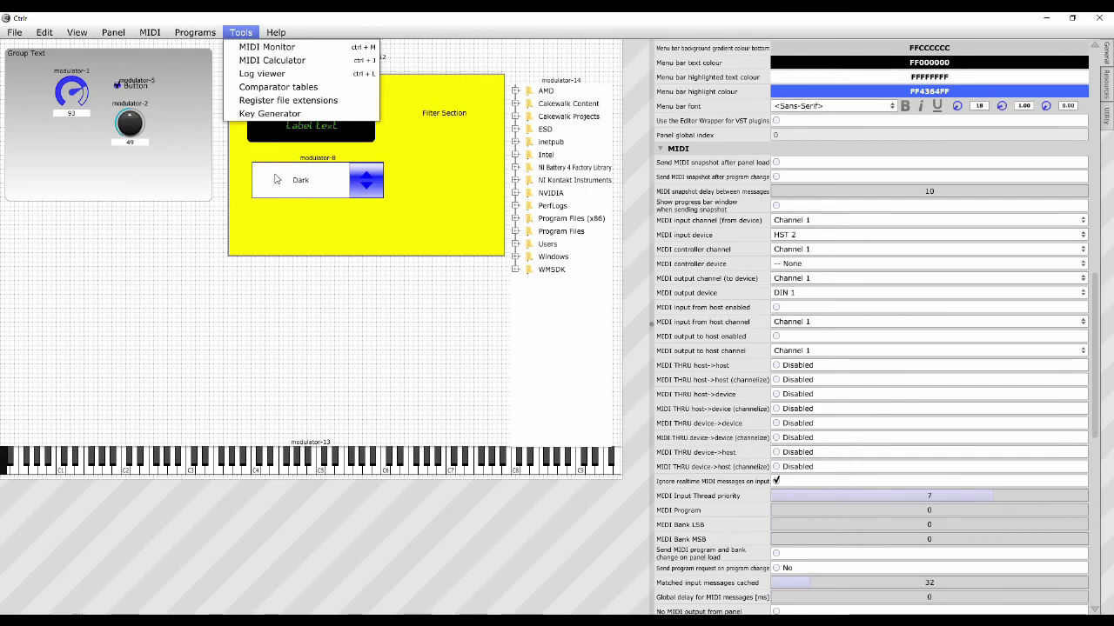
pyautogui.click(74, 33)
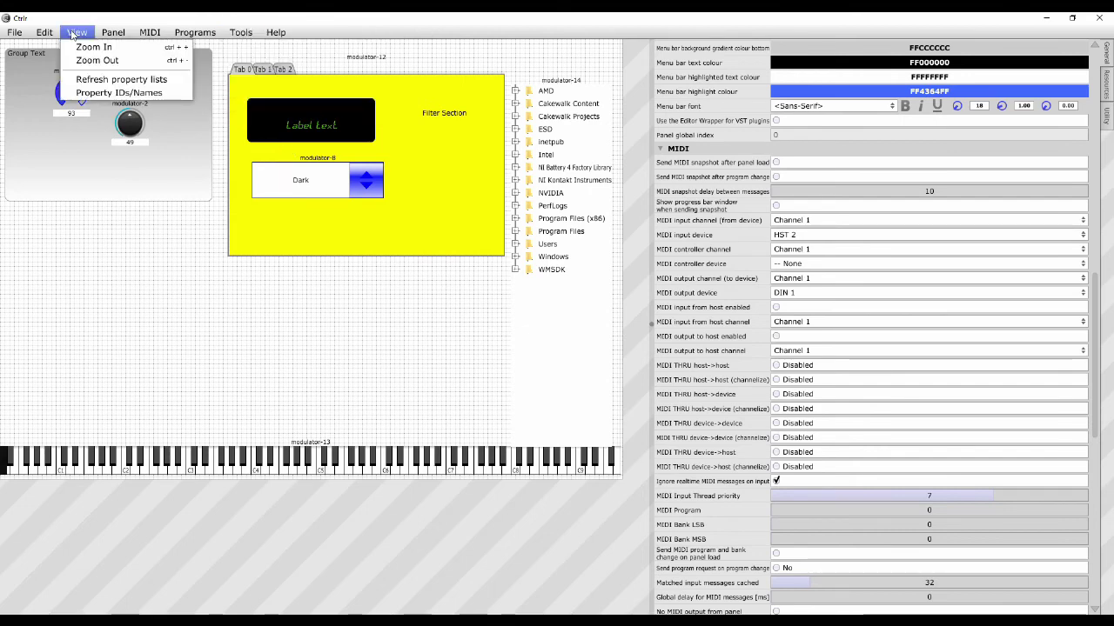
pyautogui.click(45, 34)
pyautogui.click(113, 33)
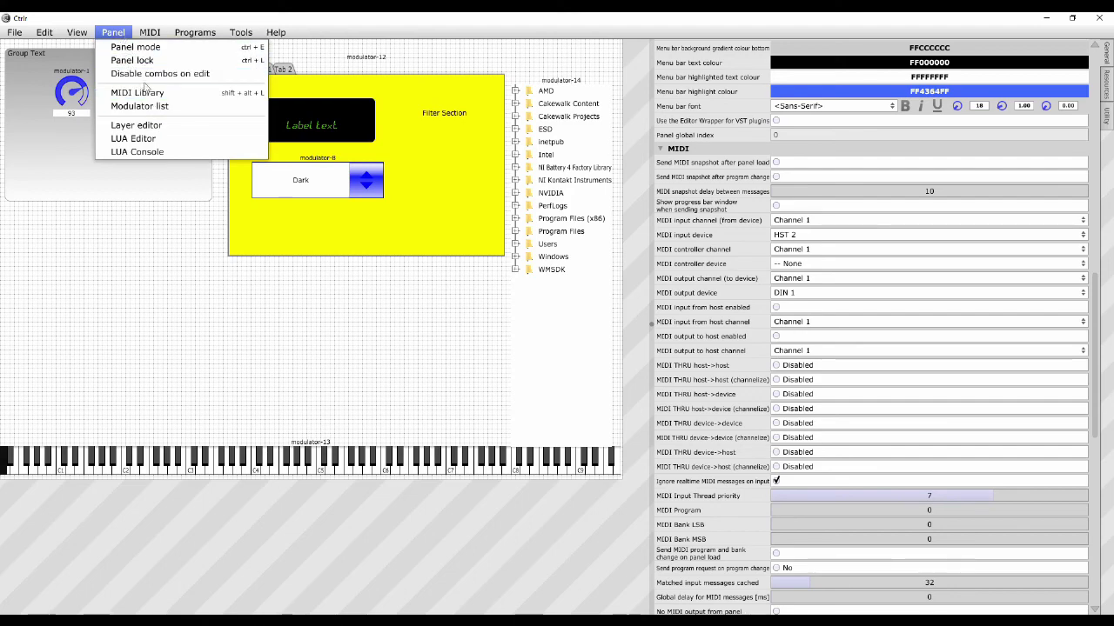
# Open the Modulator list and enlarge its window at the top-left of the screen.
pyautogui.click(139, 106)
pyautogui.moveTo(516, 166); pyautogui.dragTo(252, 35)
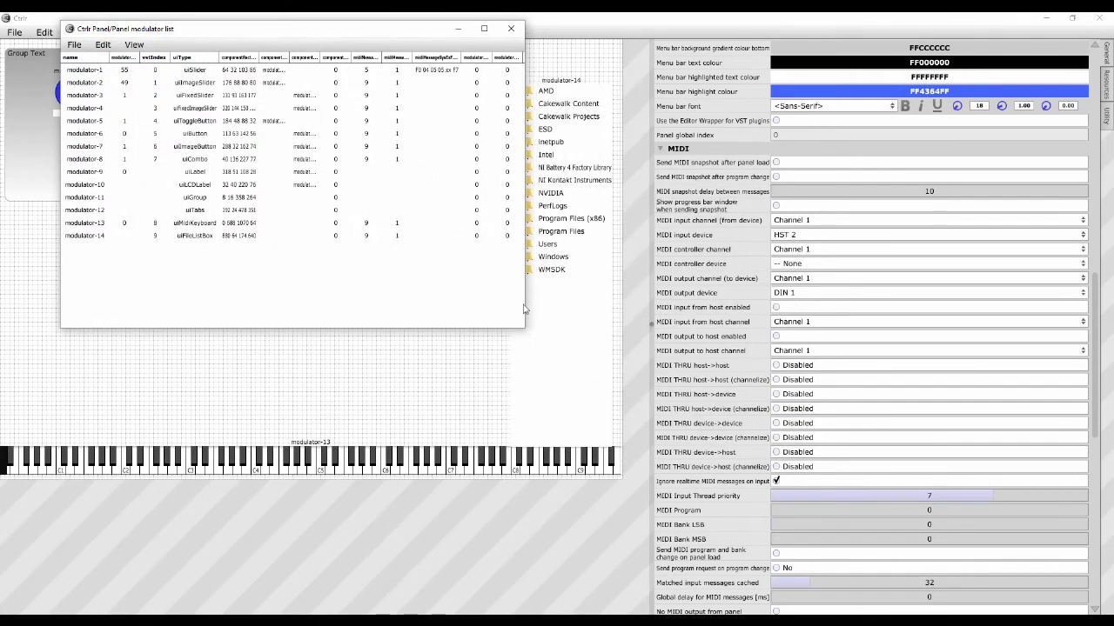
pyautogui.moveTo(522, 327); pyautogui.dragTo(630, 605)
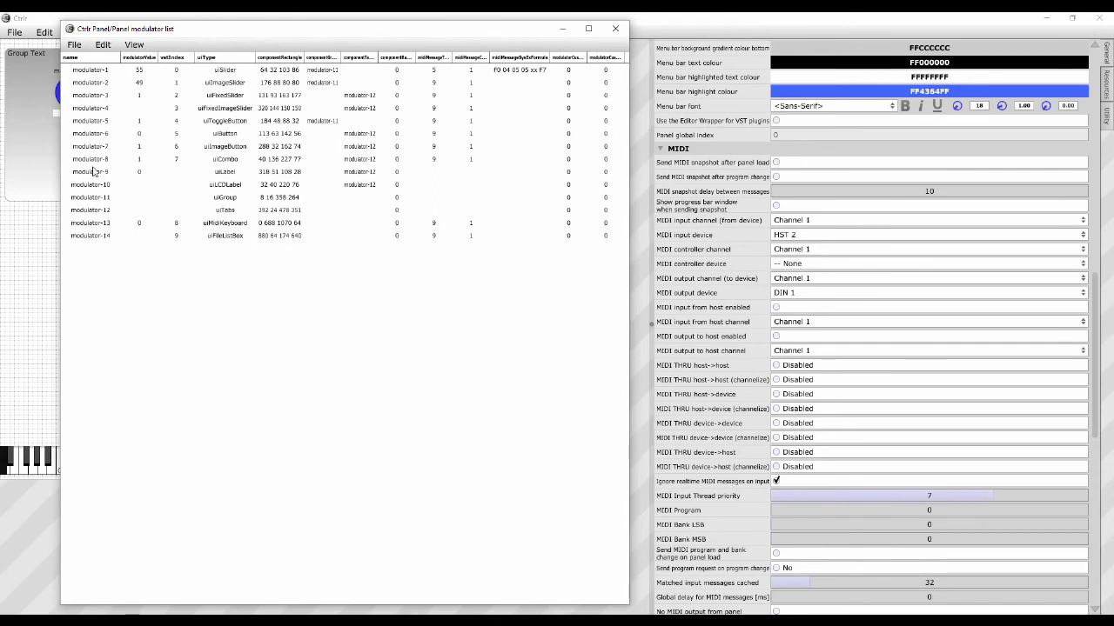
# Sort the modulator table by modulatorValue and uiType, then back by name.
pyautogui.click(91, 57)
pyautogui.click(136, 59)
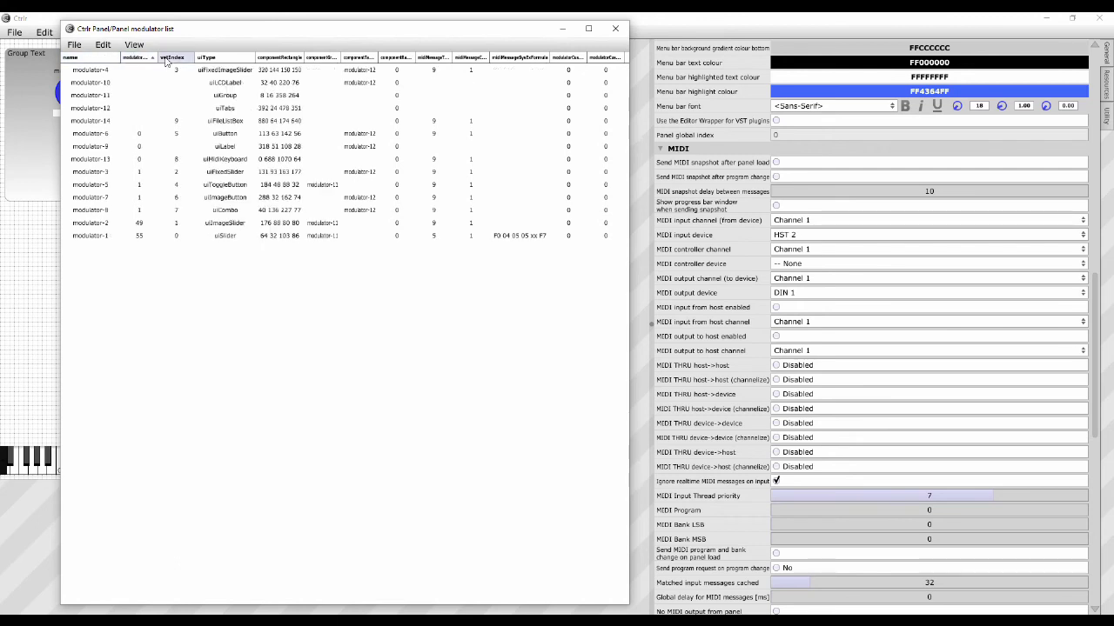
pyautogui.click(218, 58)
pyautogui.click(96, 58)
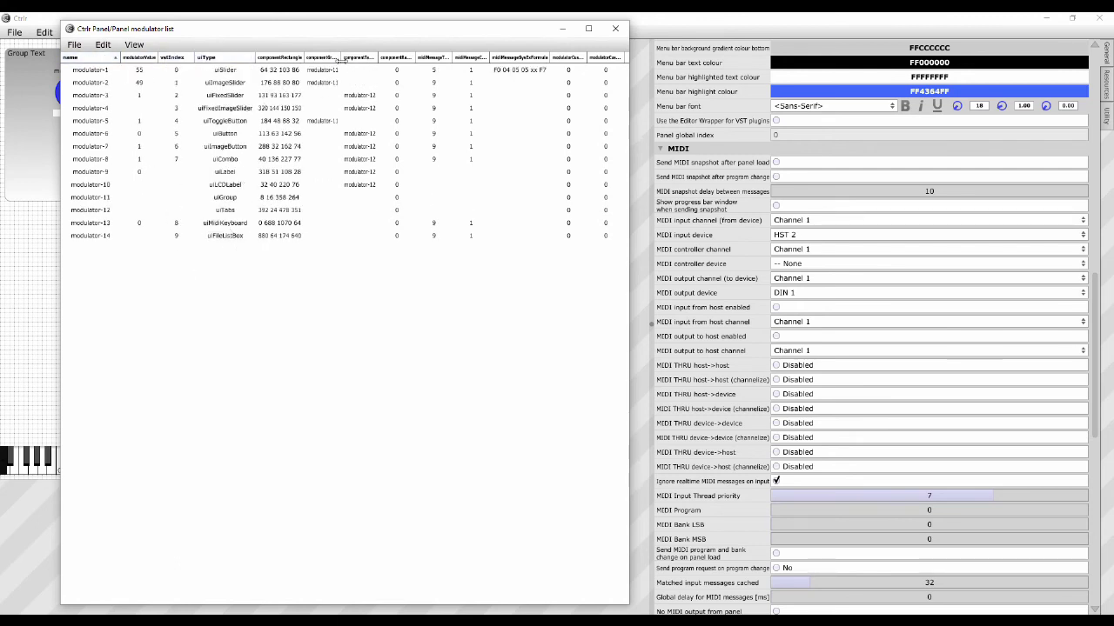
# Widen the componentGroupName column and the tab name column beside it.
pyautogui.moveTo(339, 59); pyautogui.dragTo(362, 59)
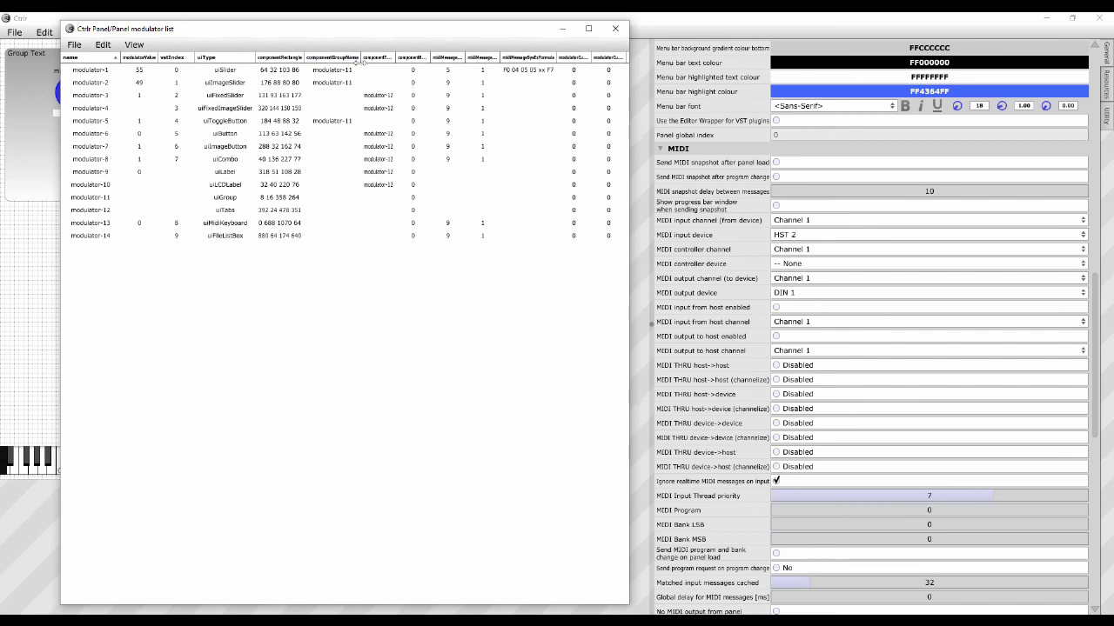
pyautogui.moveTo(361, 58); pyautogui.dragTo(375, 57)
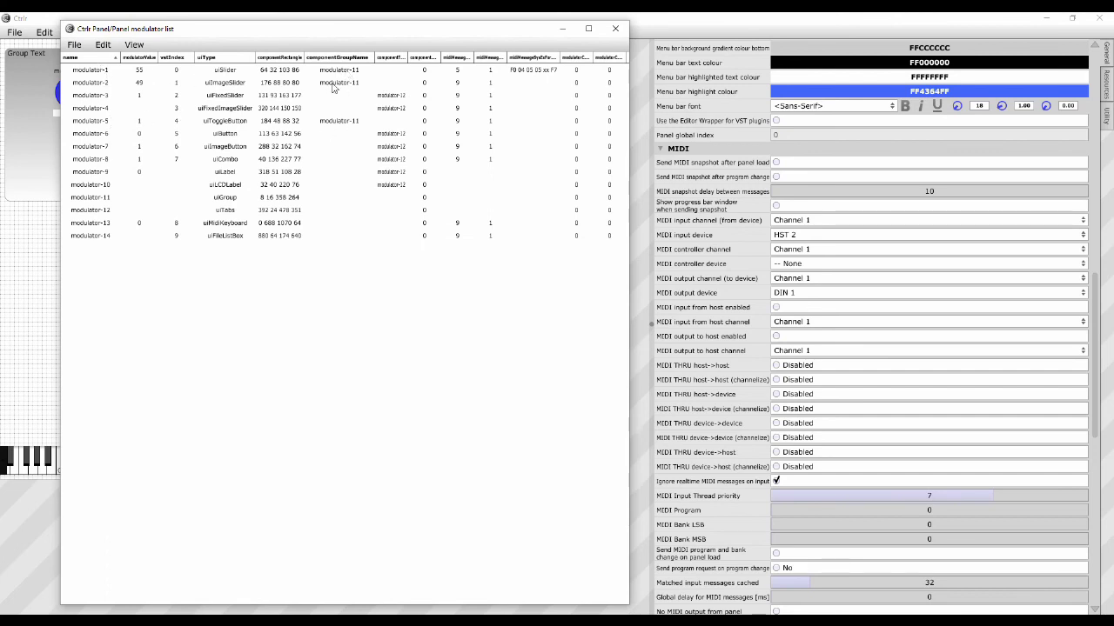
pyautogui.moveTo(408, 57); pyautogui.dragTo(418, 57)
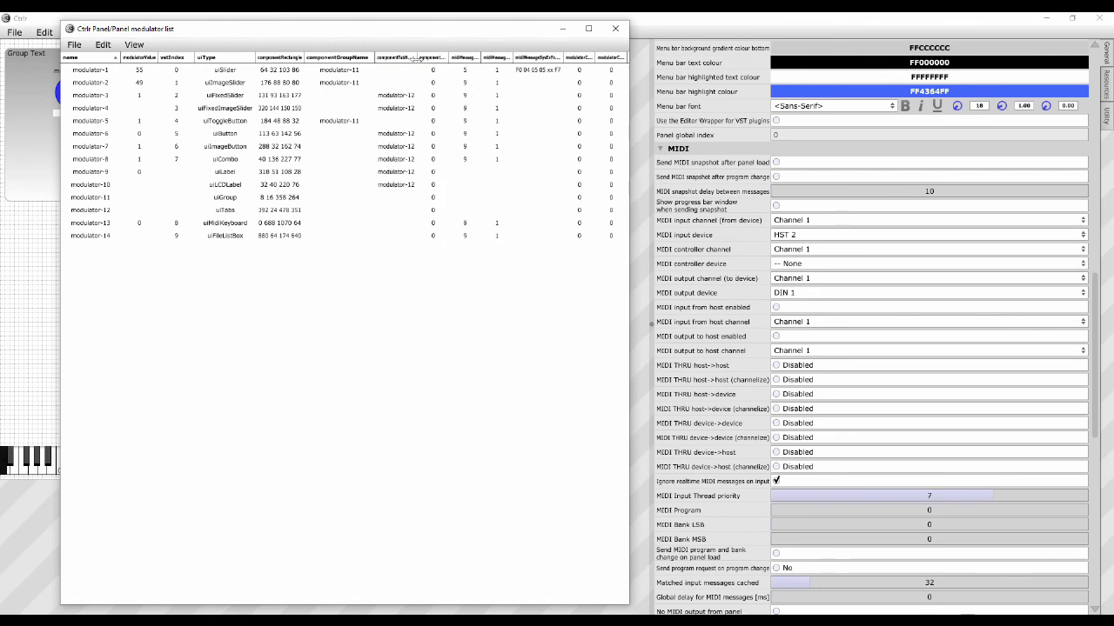
# Select modulator-14, make it visible on the canvas from the Edit menu, and minimize the modulator list.
pyautogui.click(93, 237)
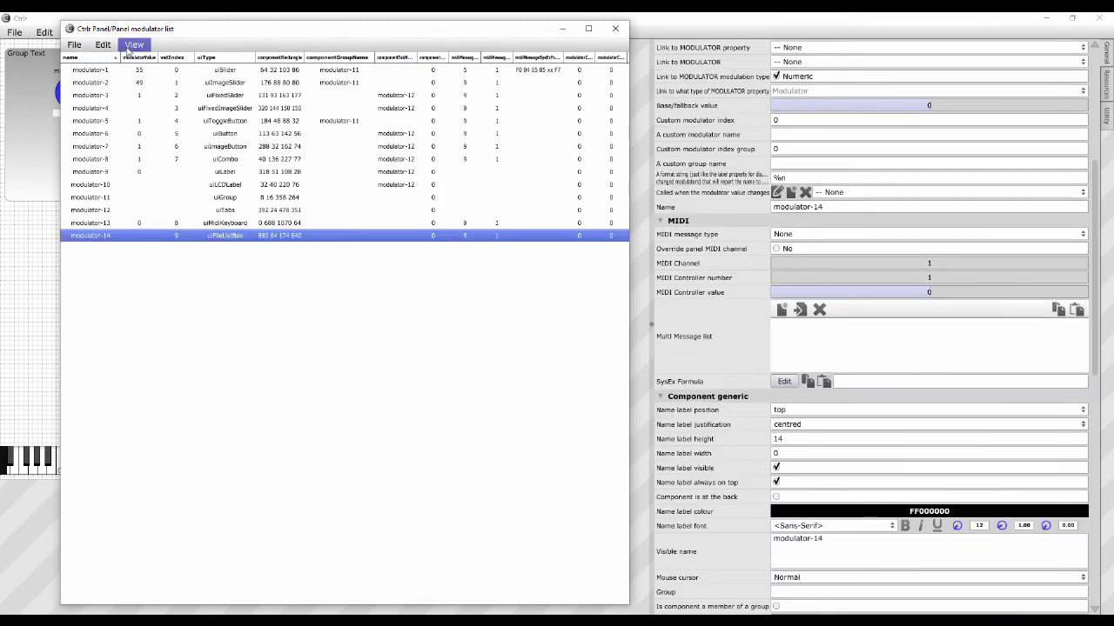
pyautogui.click(74, 44)
pyautogui.moveTo(105, 48)
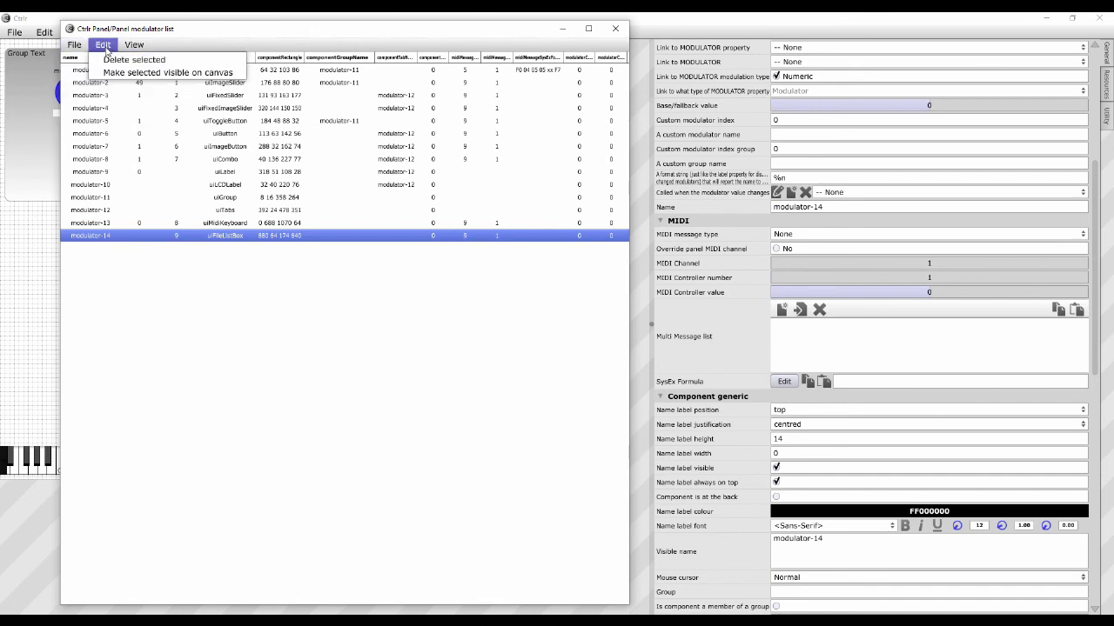
pyautogui.click(163, 75)
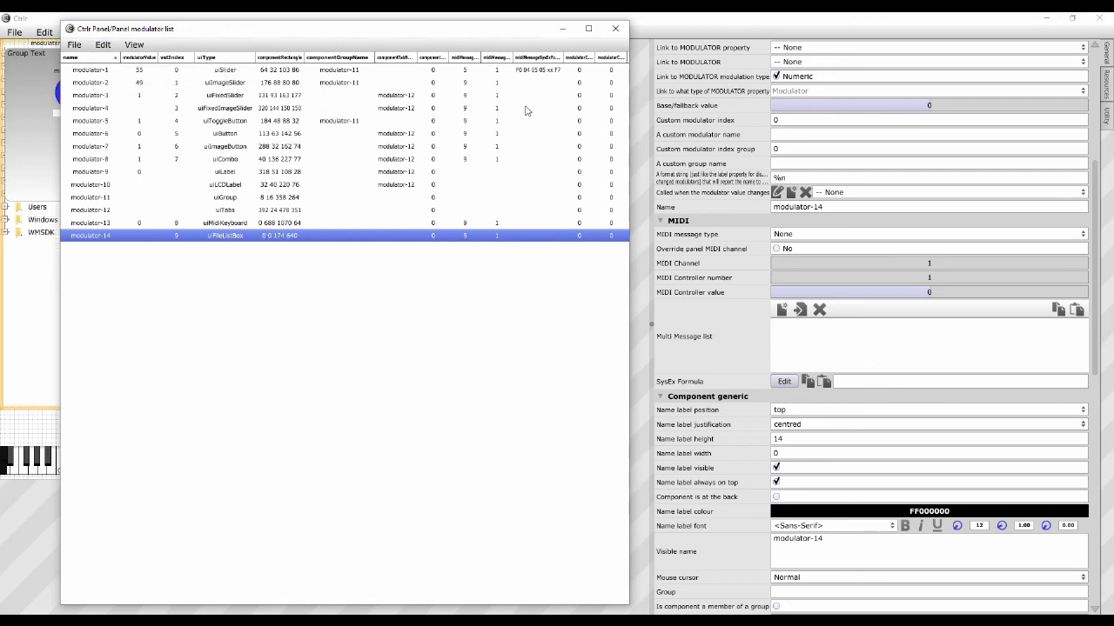
pyautogui.click(562, 29)
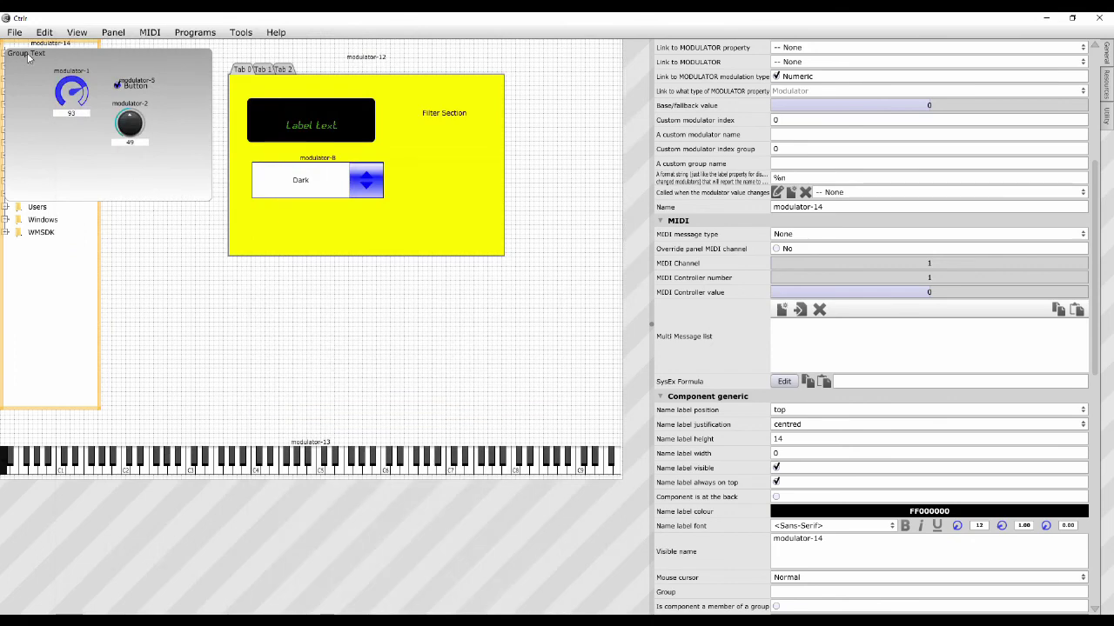